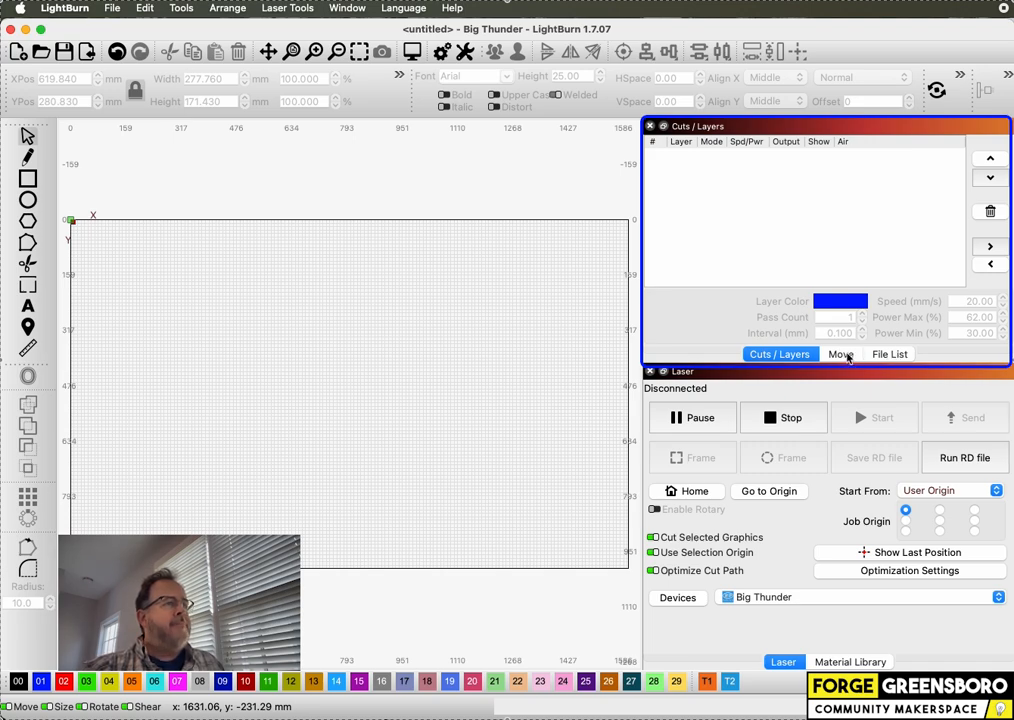
View the laser movement controls and the file list, and return to the Cuts / Layers list
click(840, 354)
click(890, 355)
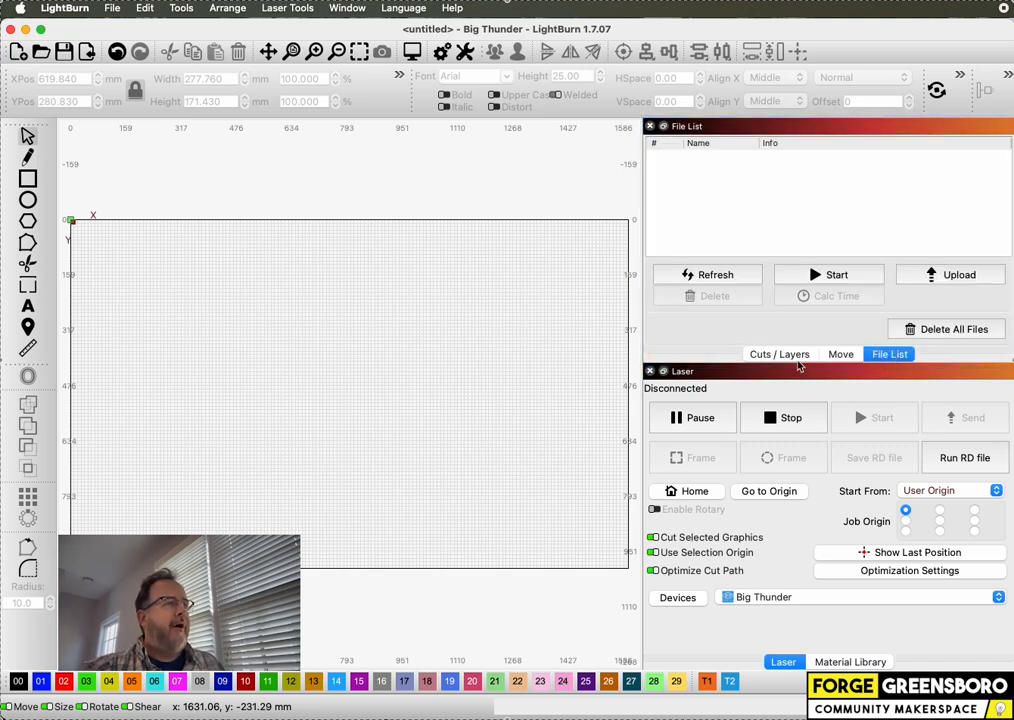
click(787, 355)
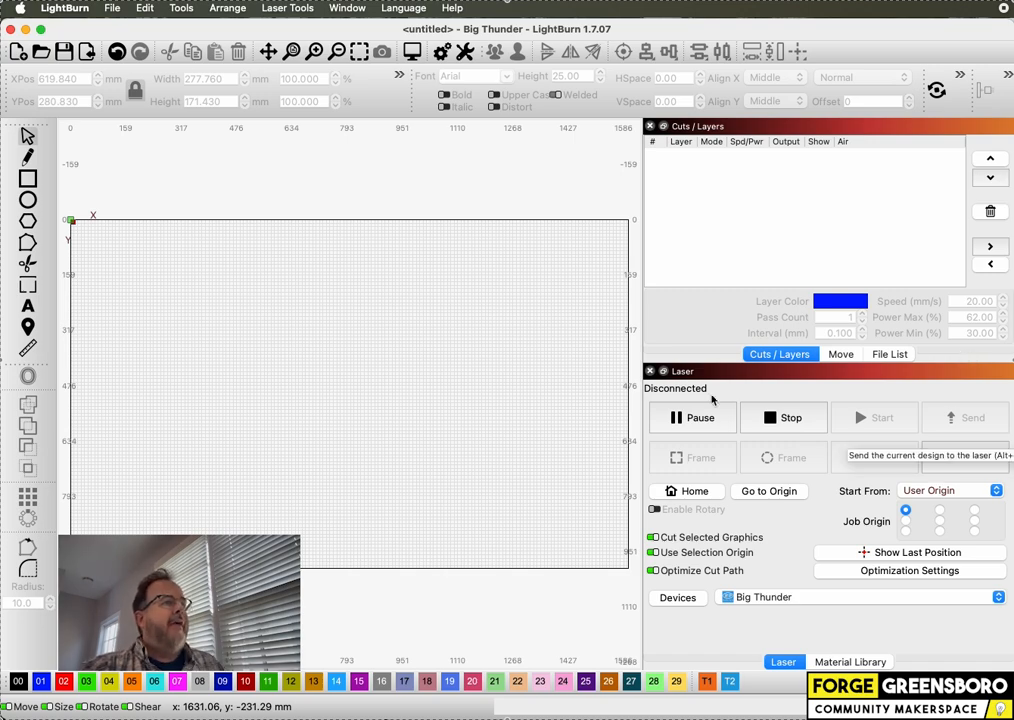
drag(695, 373, 733, 433)
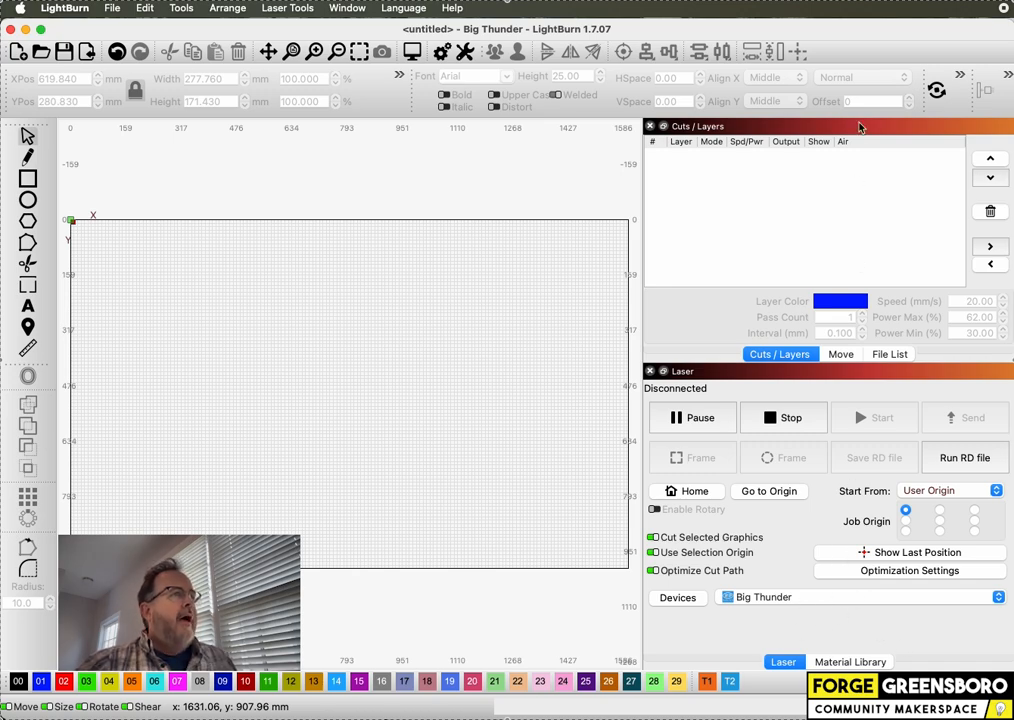
Detach the Cuts / Layers window from its dock, move it over the workspace, and restore the default window layout
drag(860, 128, 226, 347)
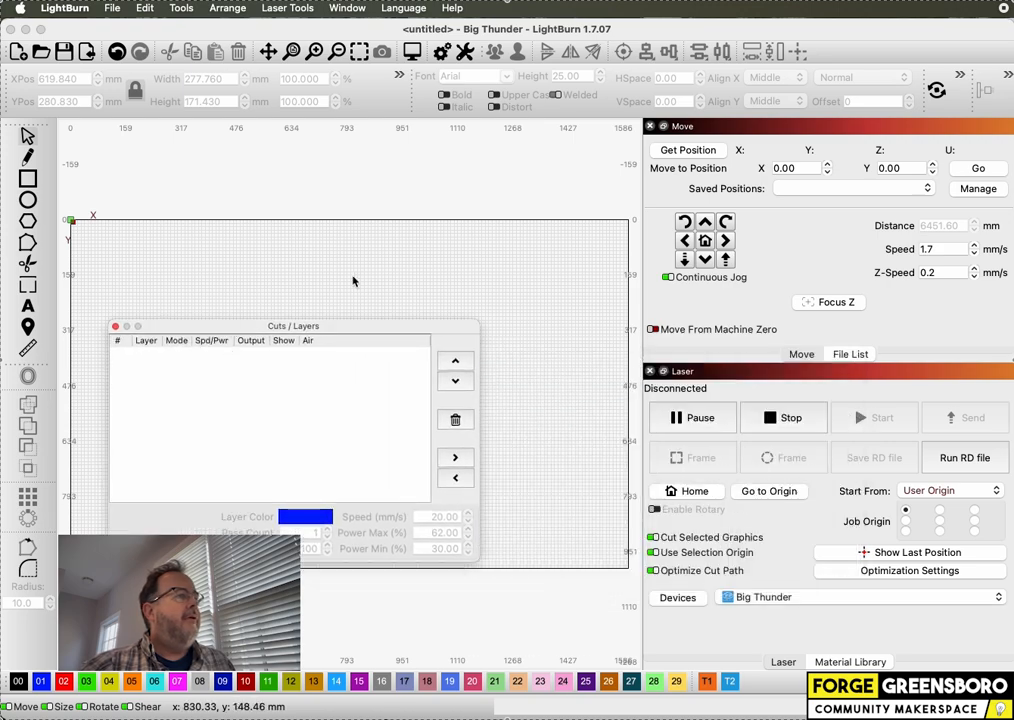
drag(324, 328, 844, 142)
click(713, 125)
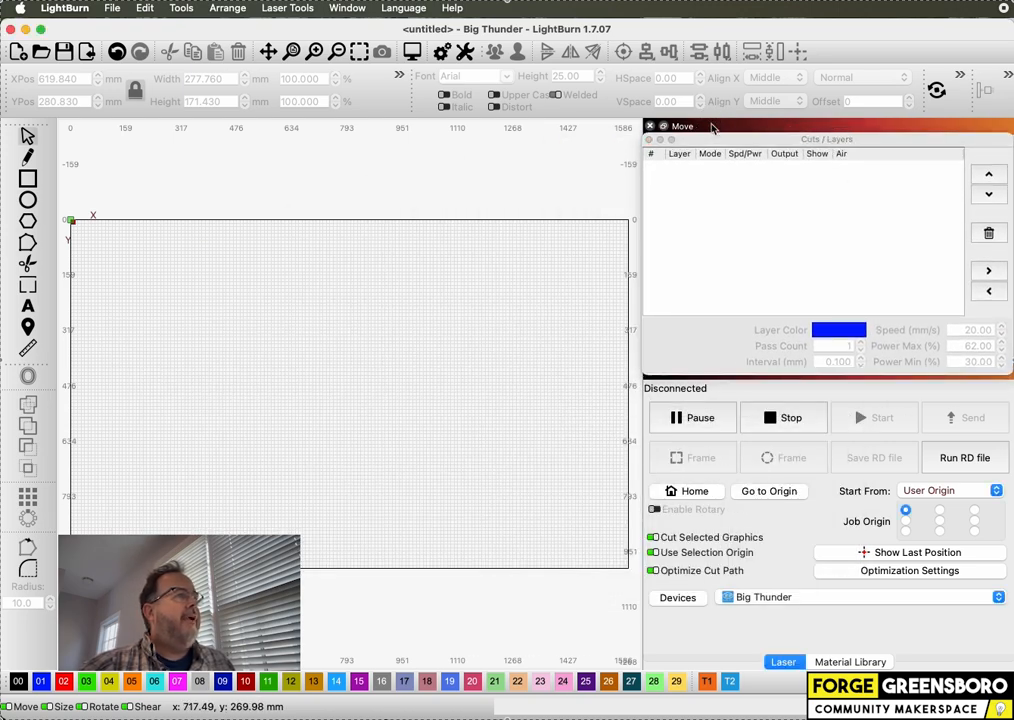
drag(713, 139, 647, 331)
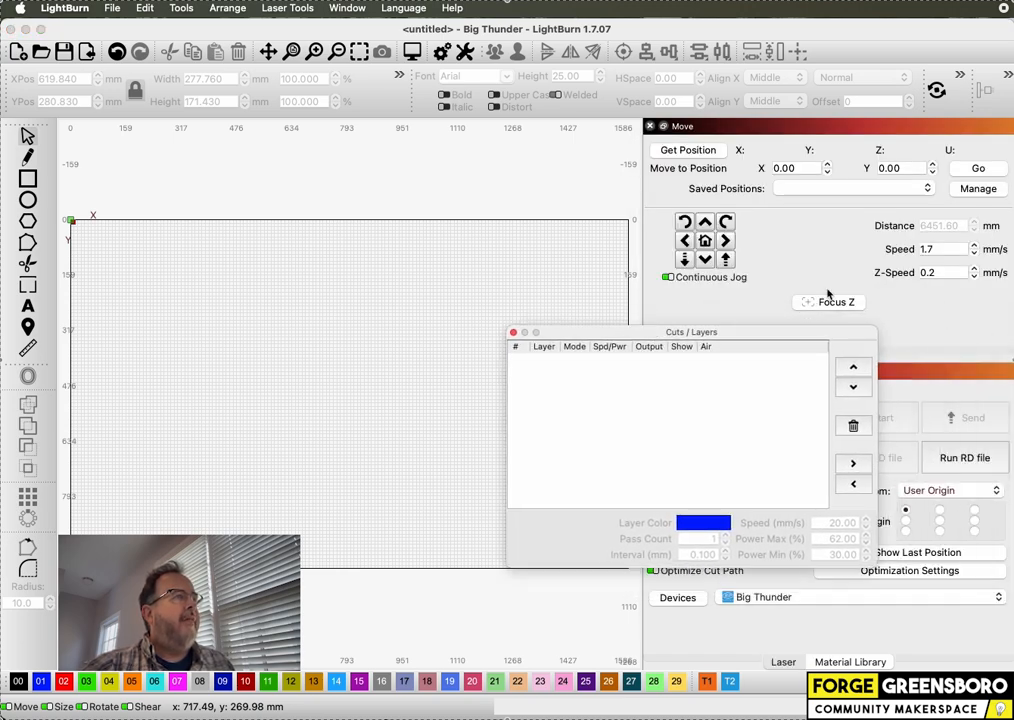
click(347, 8)
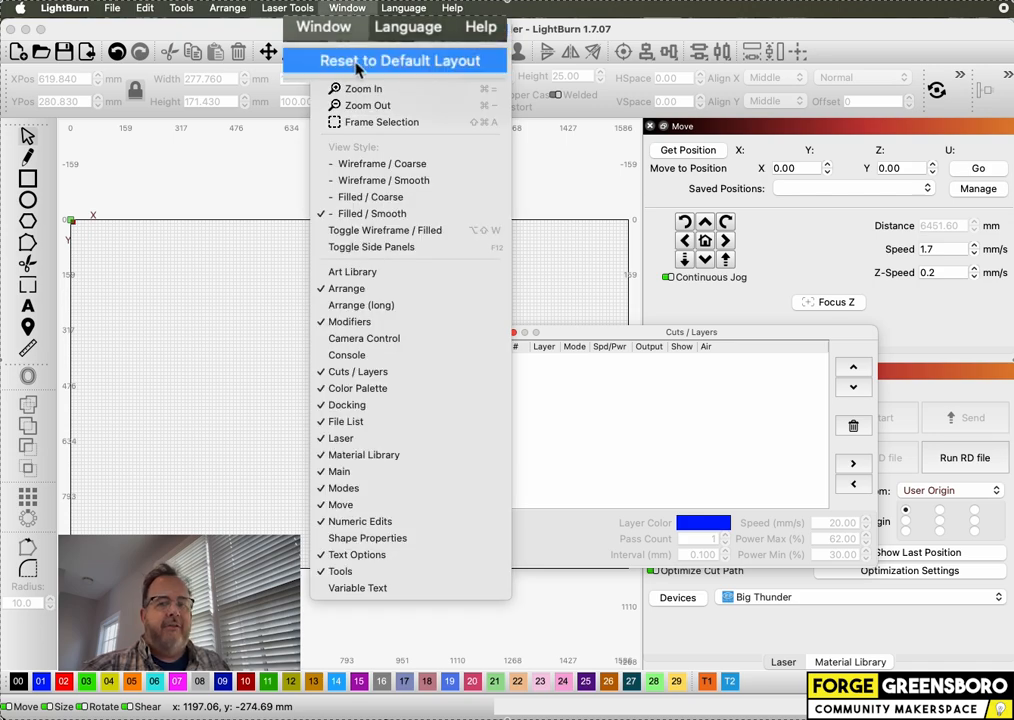
click(357, 63)
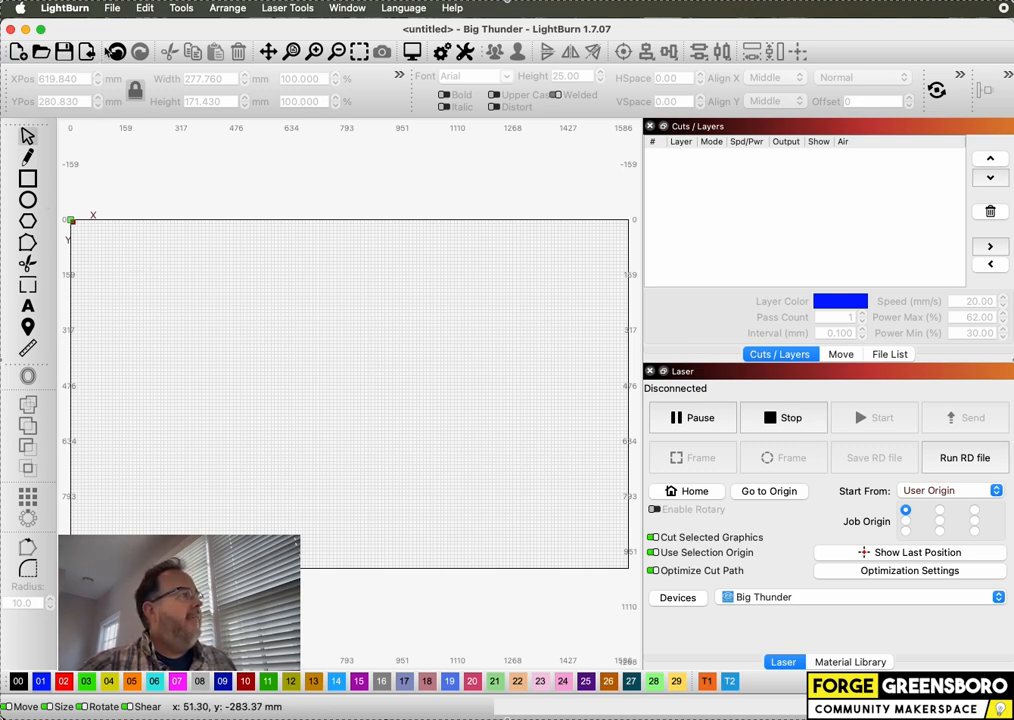
Import the image Updated Forge Logo.png from the Forge folder into the project
click(112, 9)
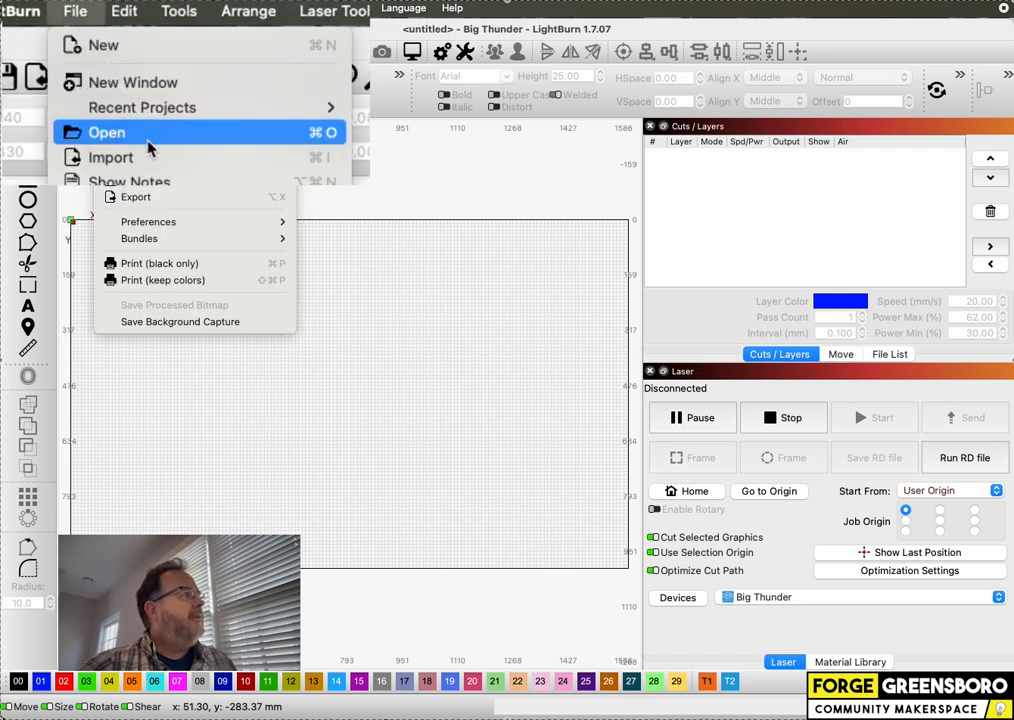
click(166, 108)
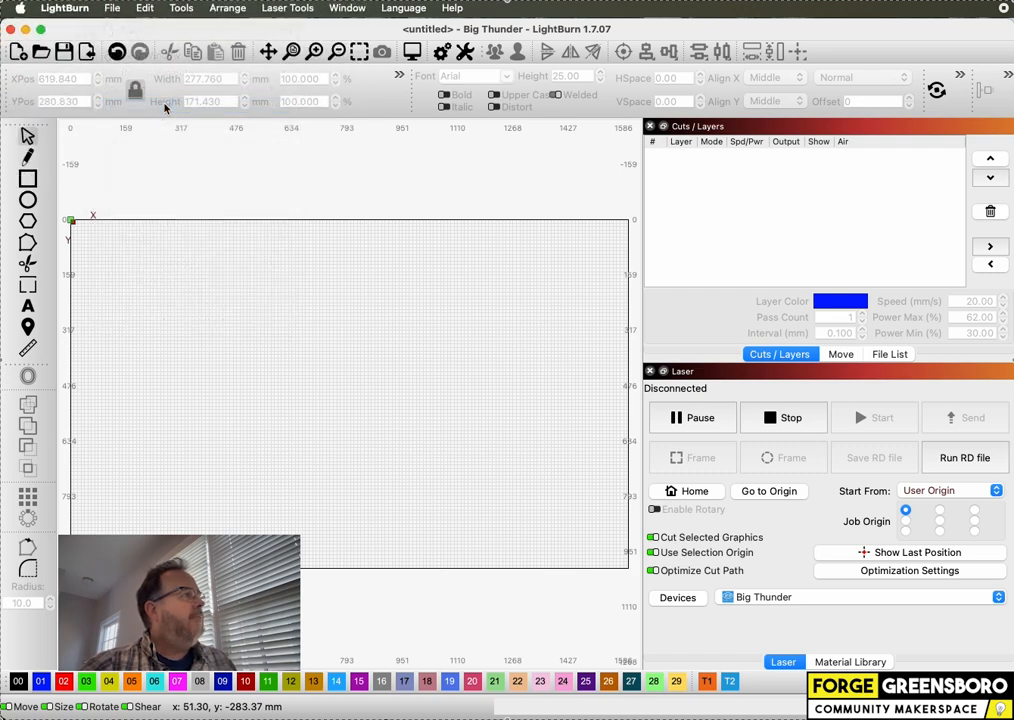
click(465, 325)
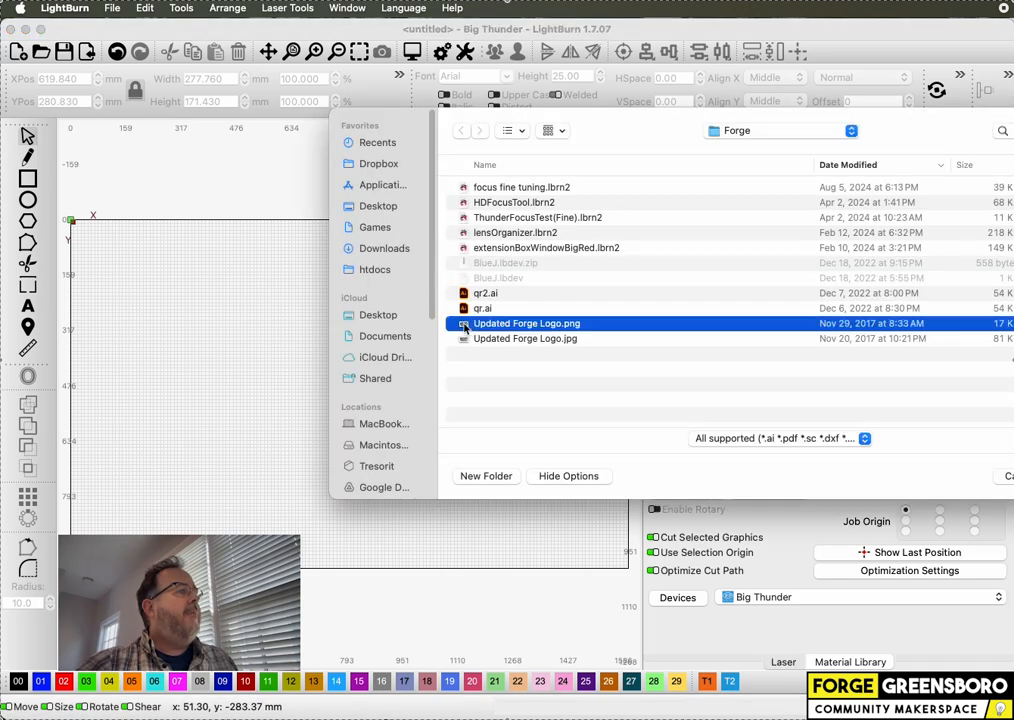
click(465, 340)
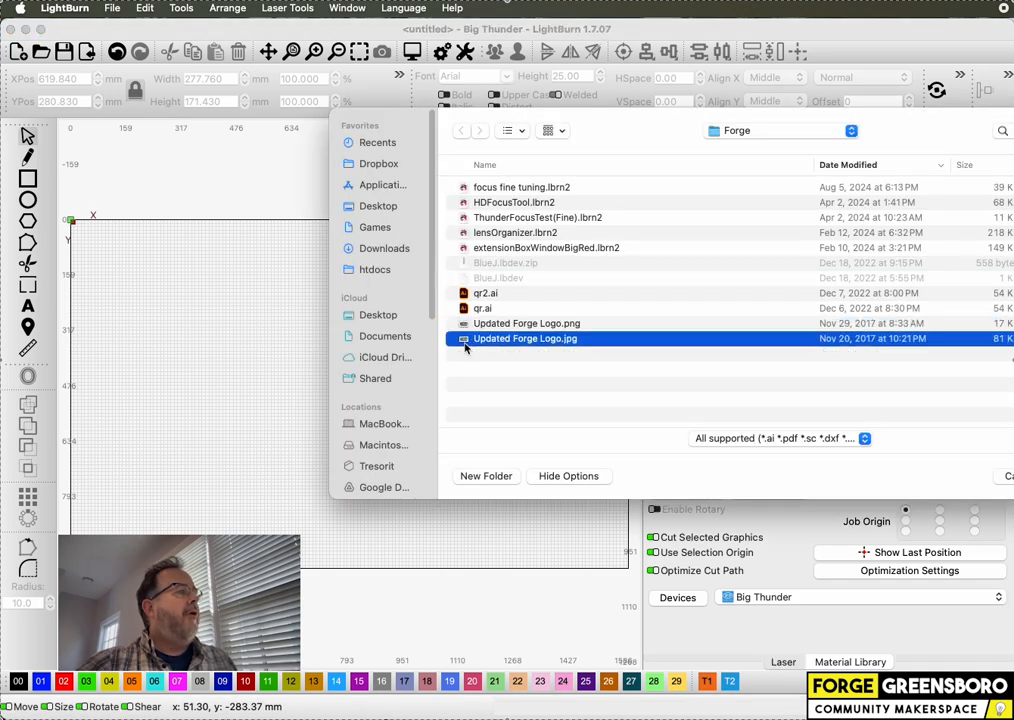
key(Up)
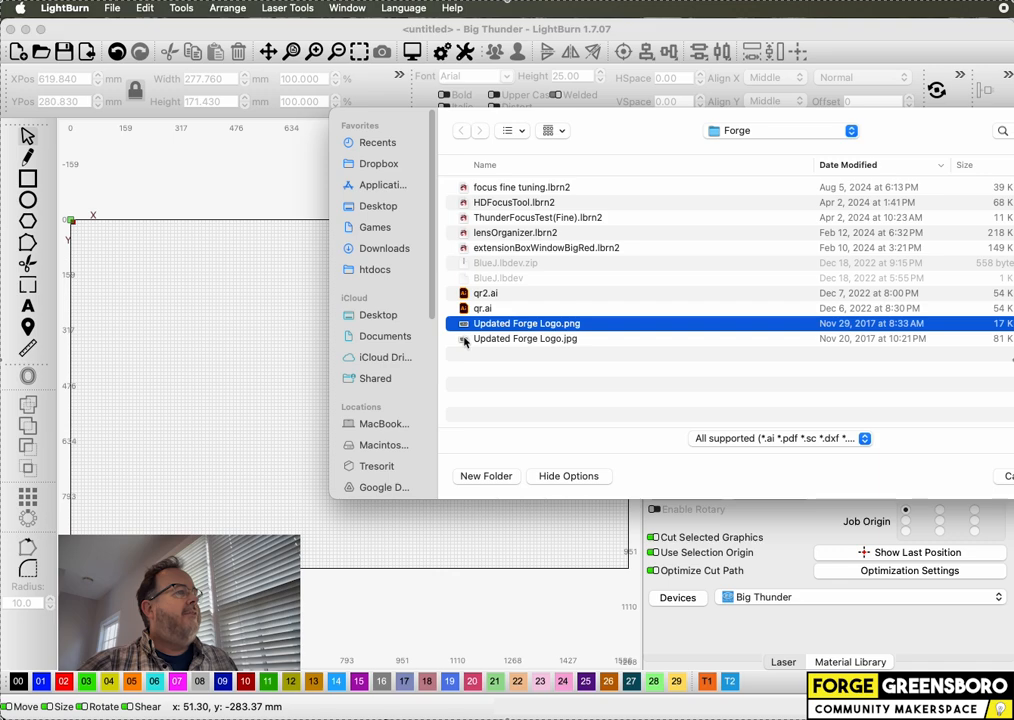
click(465, 340)
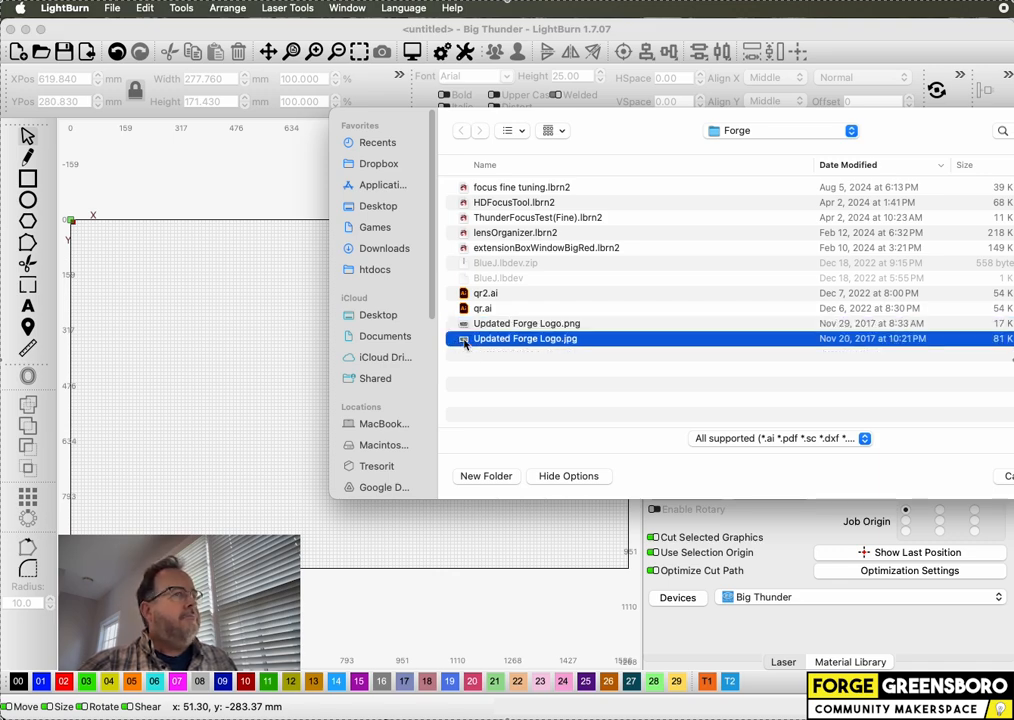
double_click(464, 327)
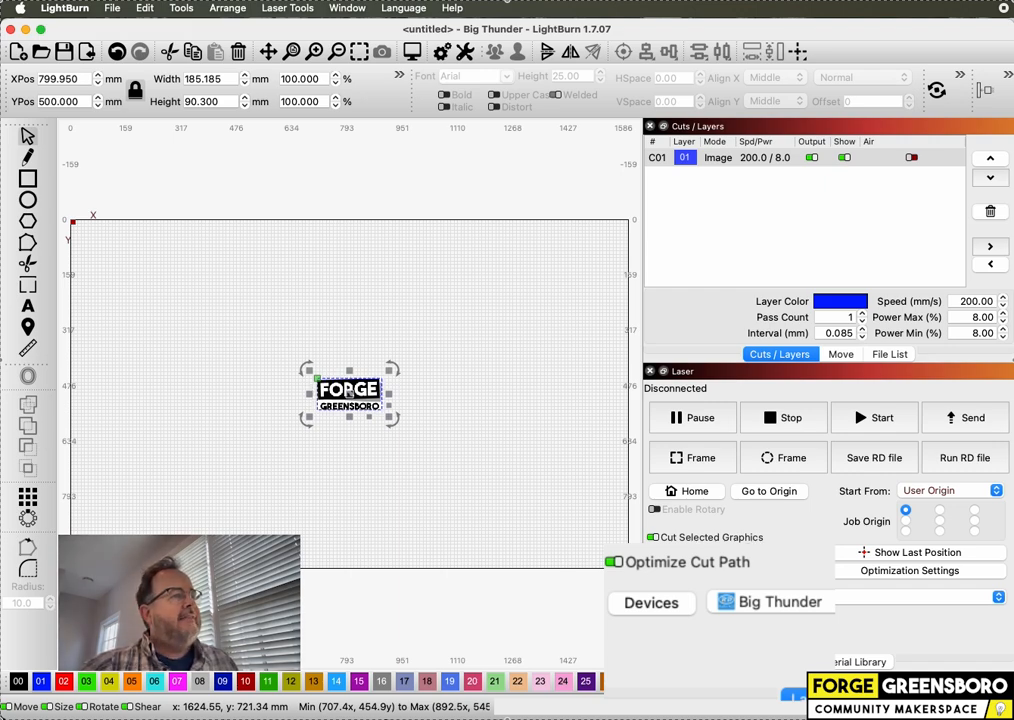
Switch the laser device to BlueJ and move the Forge logo into its work area, at about X 9.63 in, Y 5.71 in
click(790, 600)
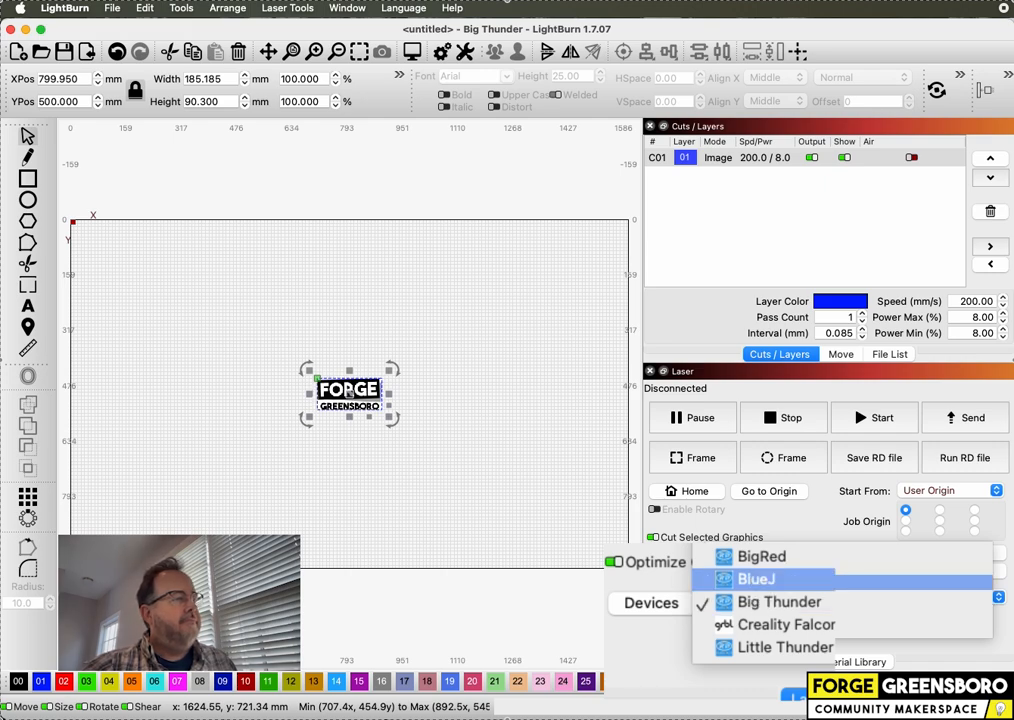
click(783, 588)
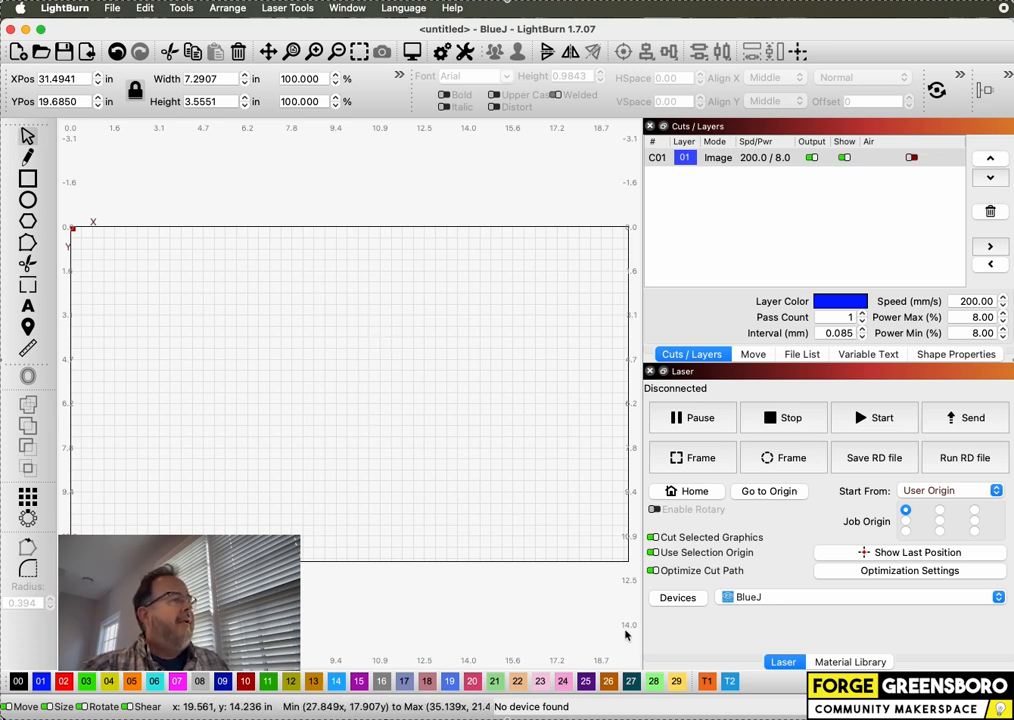
scroll(117, 267, down, 2)
scroll(117, 267, down, 4)
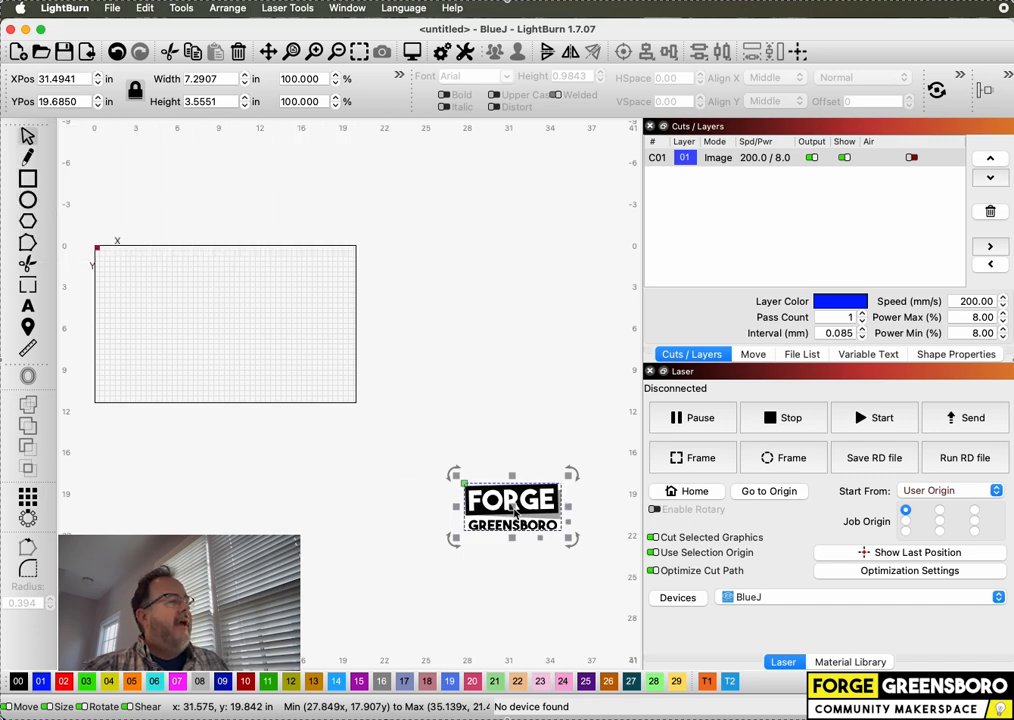
click(513, 508)
drag(513, 508, 208, 317)
scroll(95, 258, up, 5)
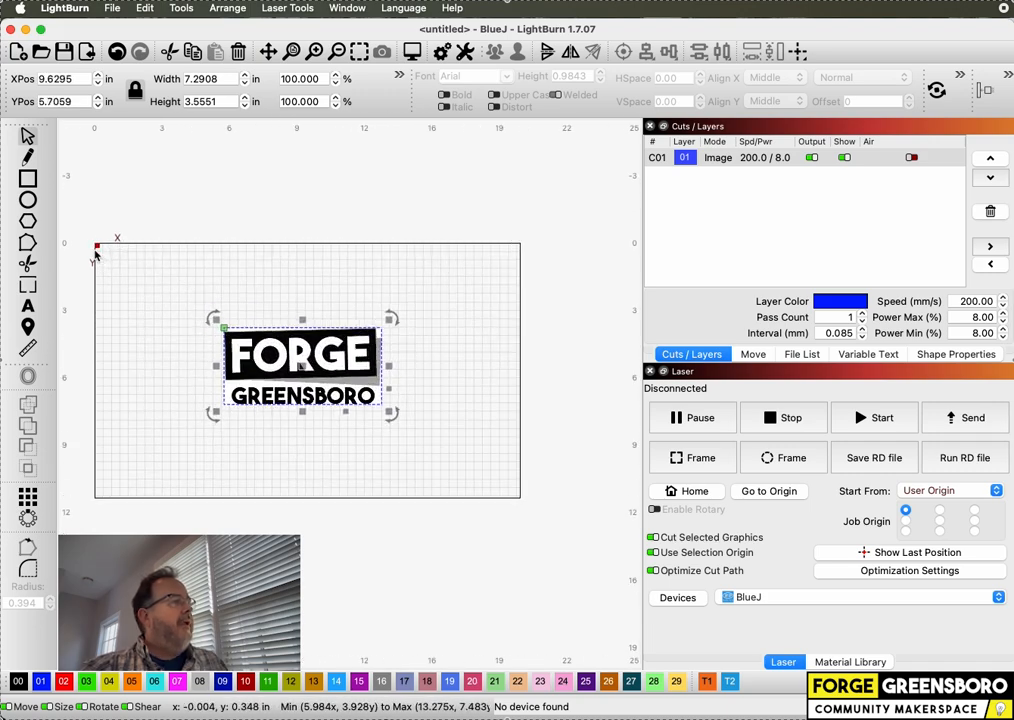
scroll(95, 254, down, 1)
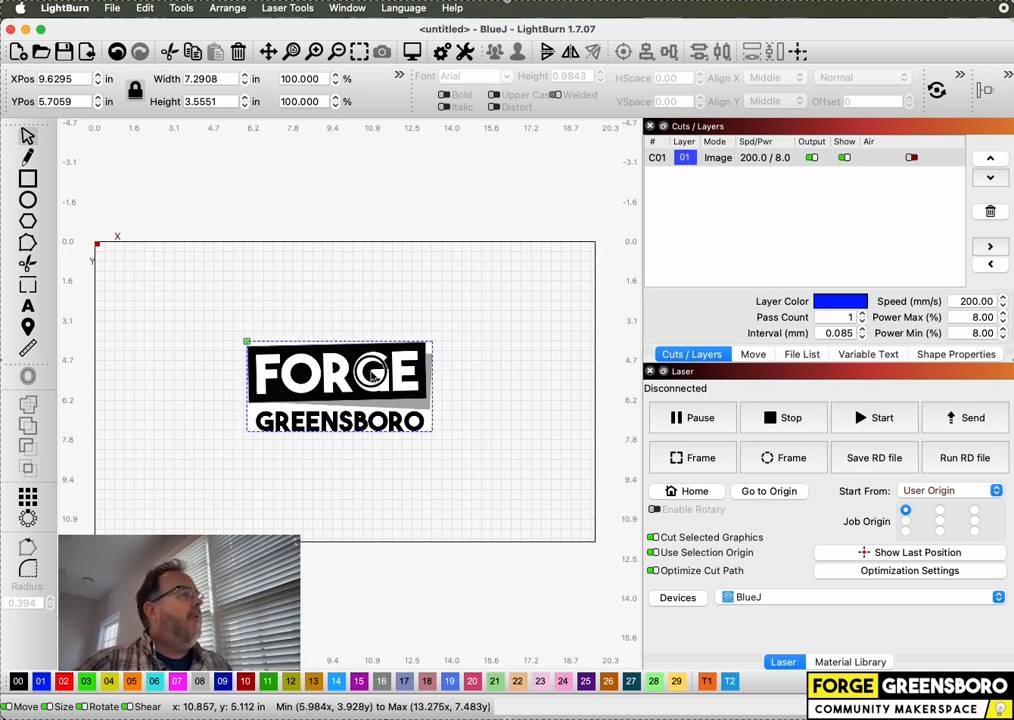
Scale the Forge logo down proportionally by its lower right corner to about 5 in wide
click(372, 376)
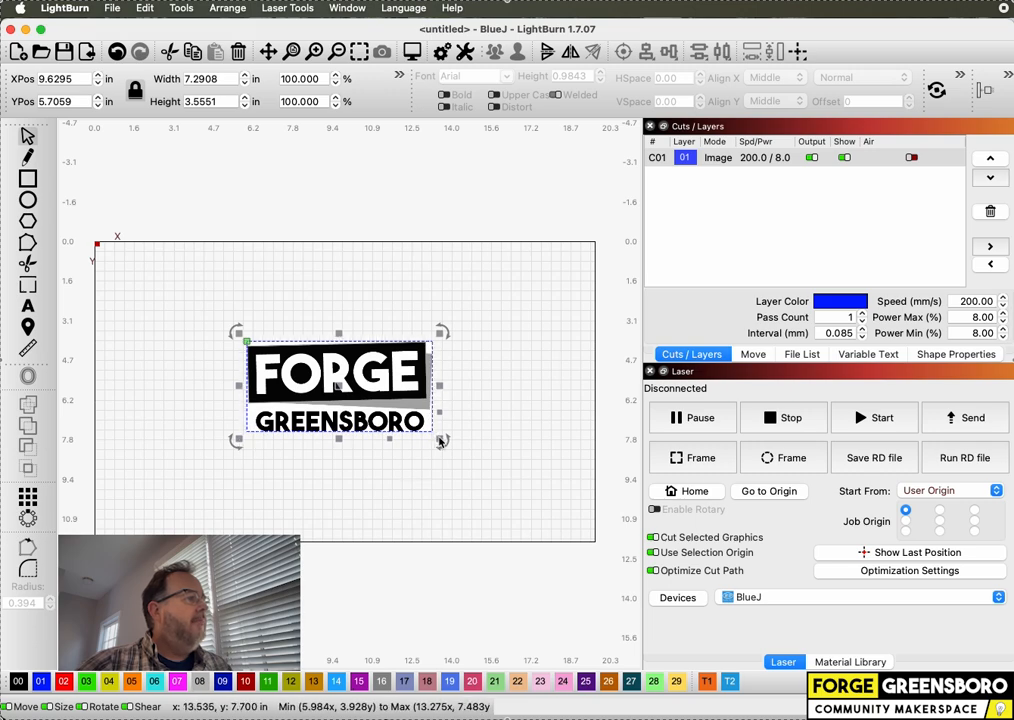
drag(441, 441, 382, 405)
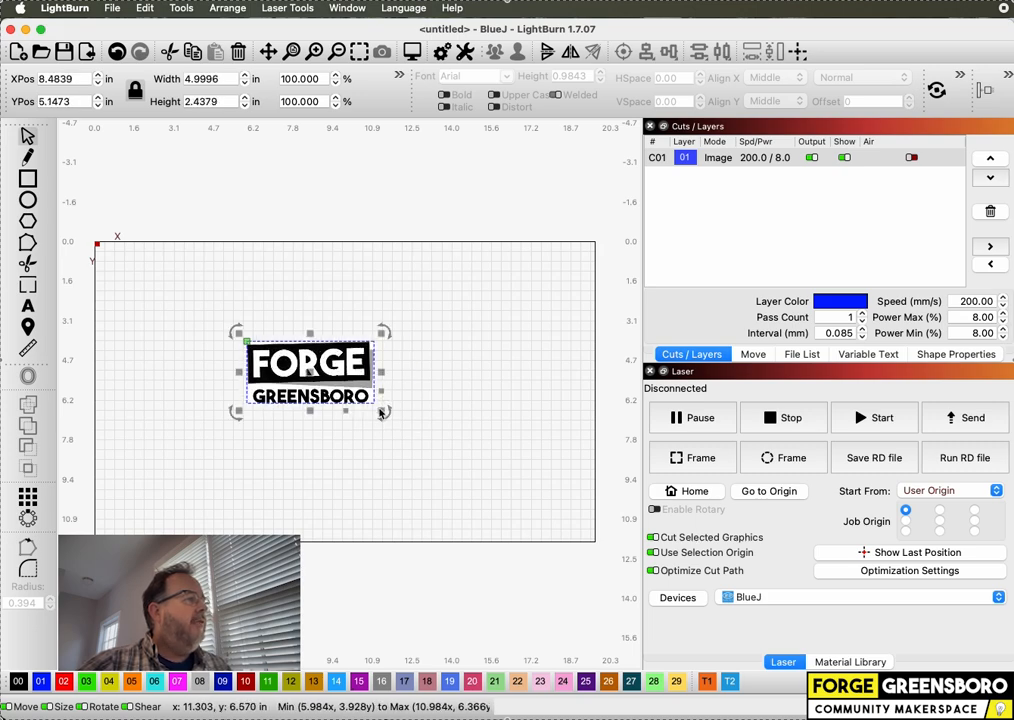
Rotate the Forge logo slightly clockwise by its corner and undo the rotation
scroll(310, 370, up, 5)
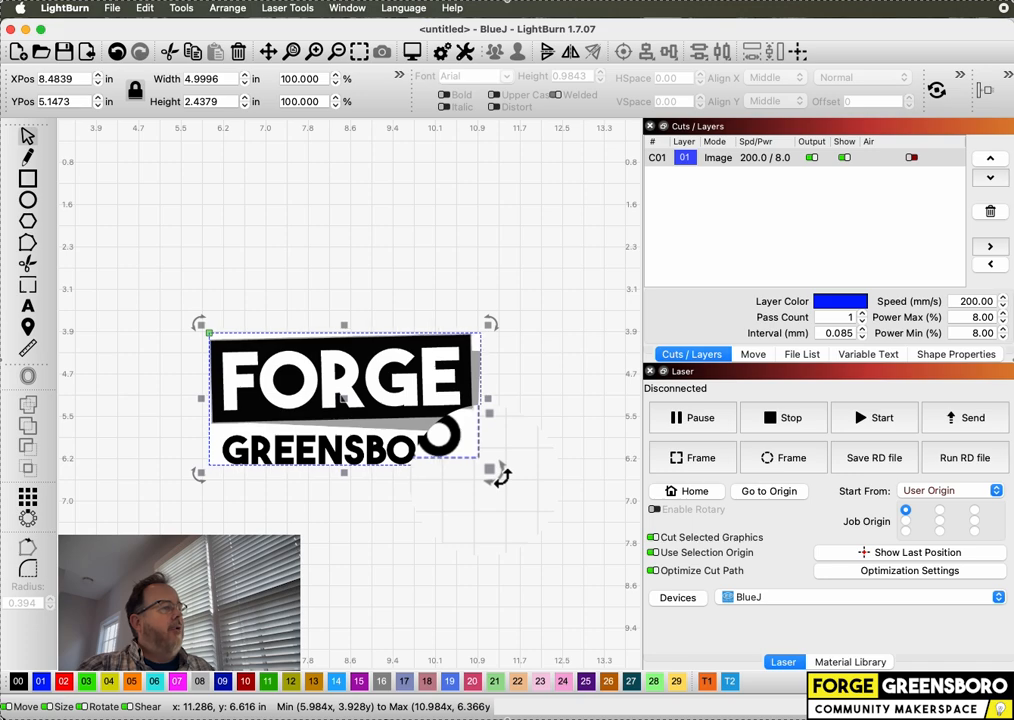
drag(500, 477, 517, 530)
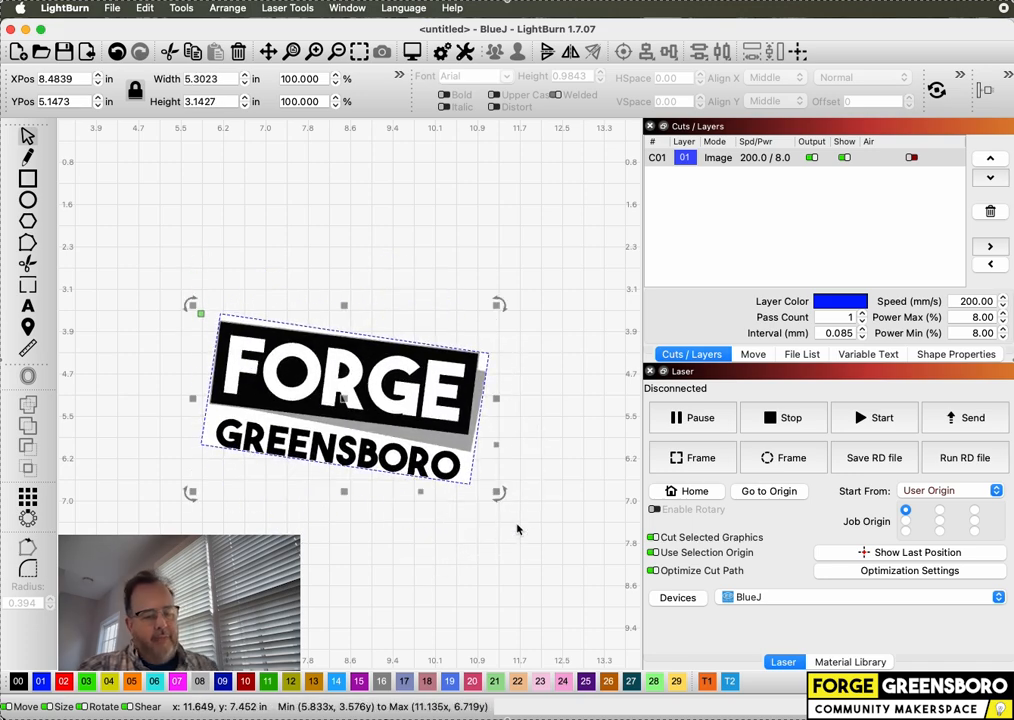
key(super+z)
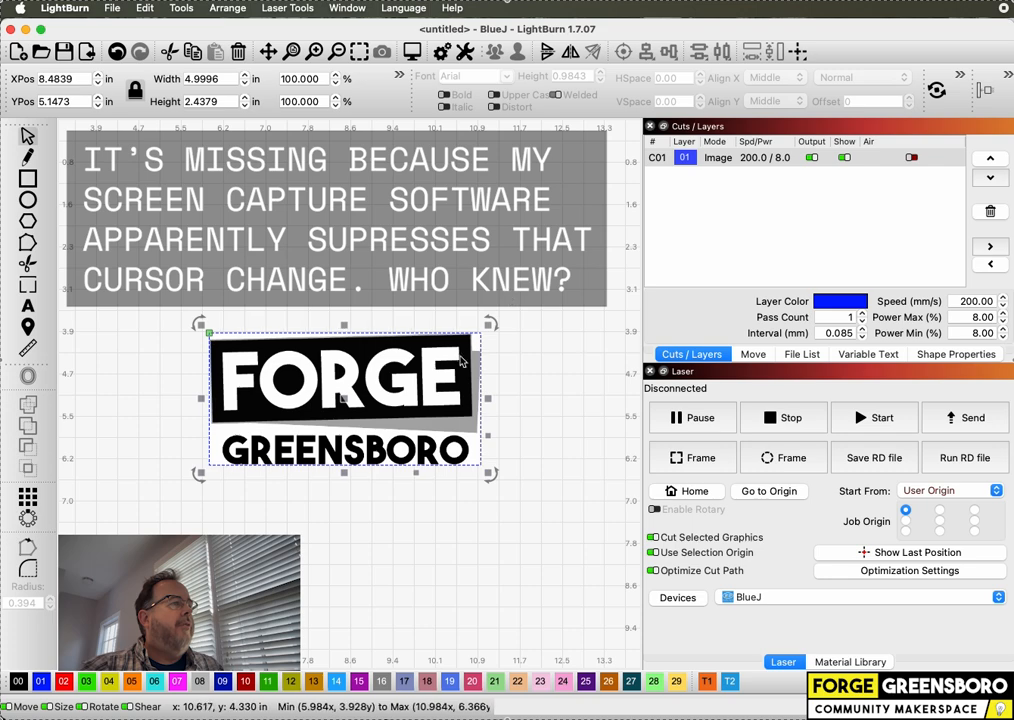
Shrink the Forge logo proportionally by its lower right corner to about 2.78 in wide
drag(490, 477, 391, 420)
drag(408, 356, 409, 448)
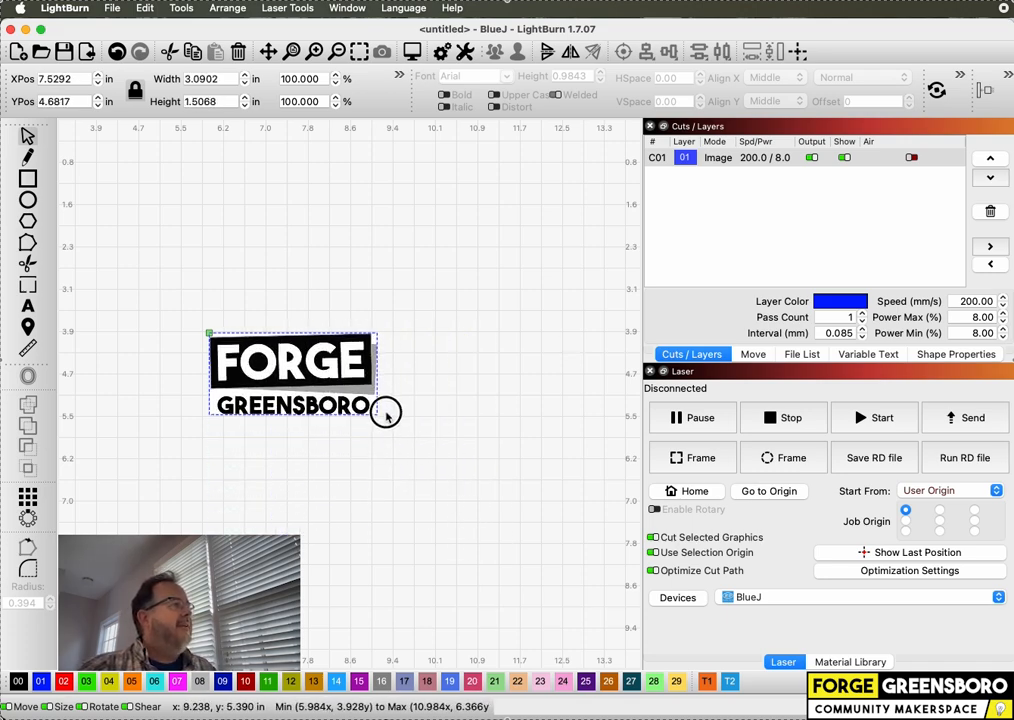
drag(371, 405, 369, 405)
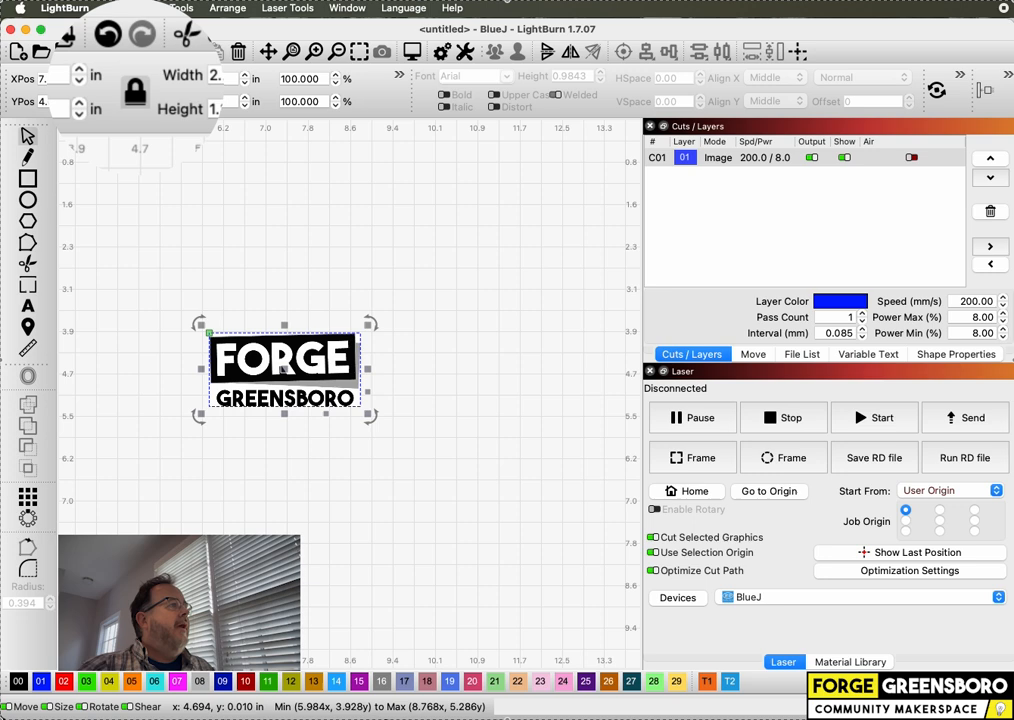
Set the Forge logo's width to exactly 2 in, keeping its proportions locked, and deselect it
drag(229, 79, 198, 77)
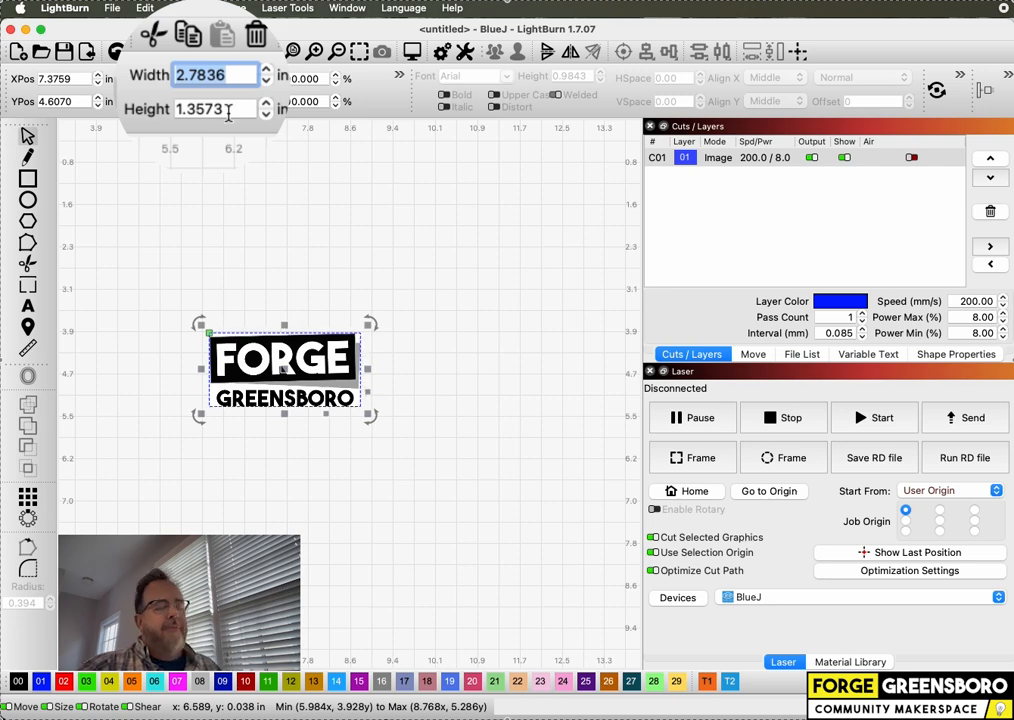
text(2)
key(Tab)
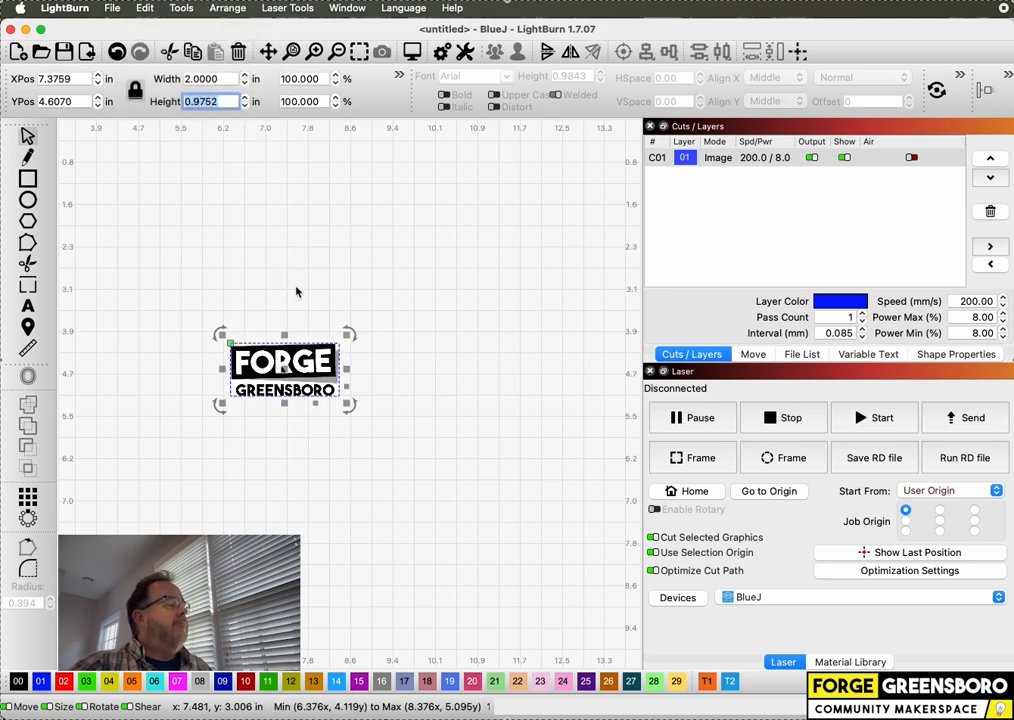
click(179, 181)
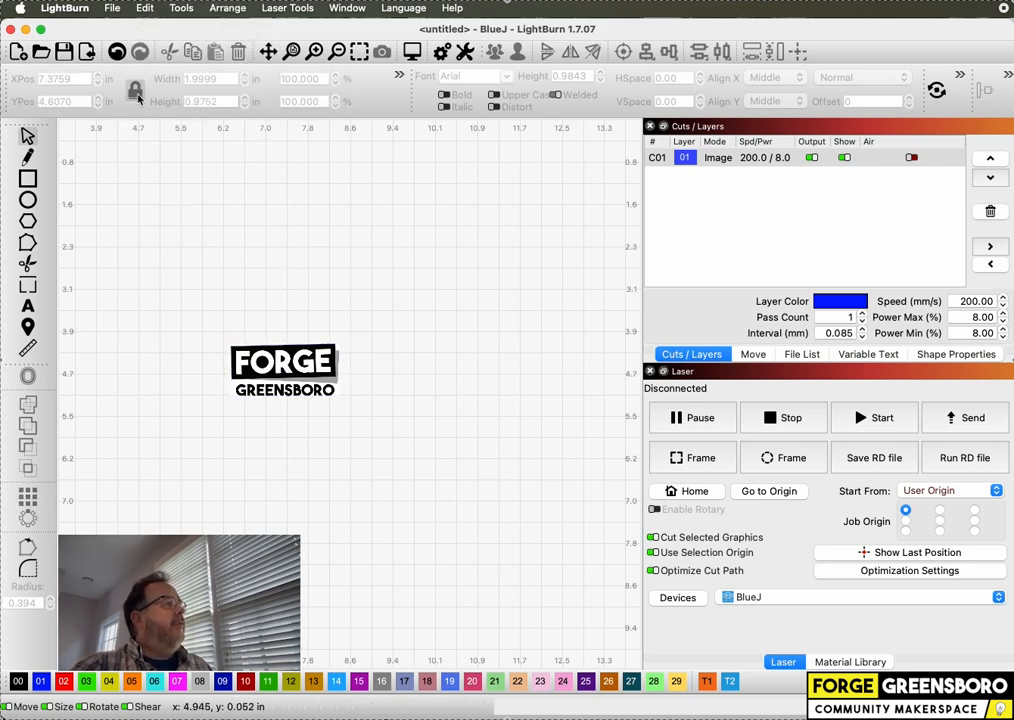
Assign the Forge logo to the black layer 00 and deselect it
click(298, 355)
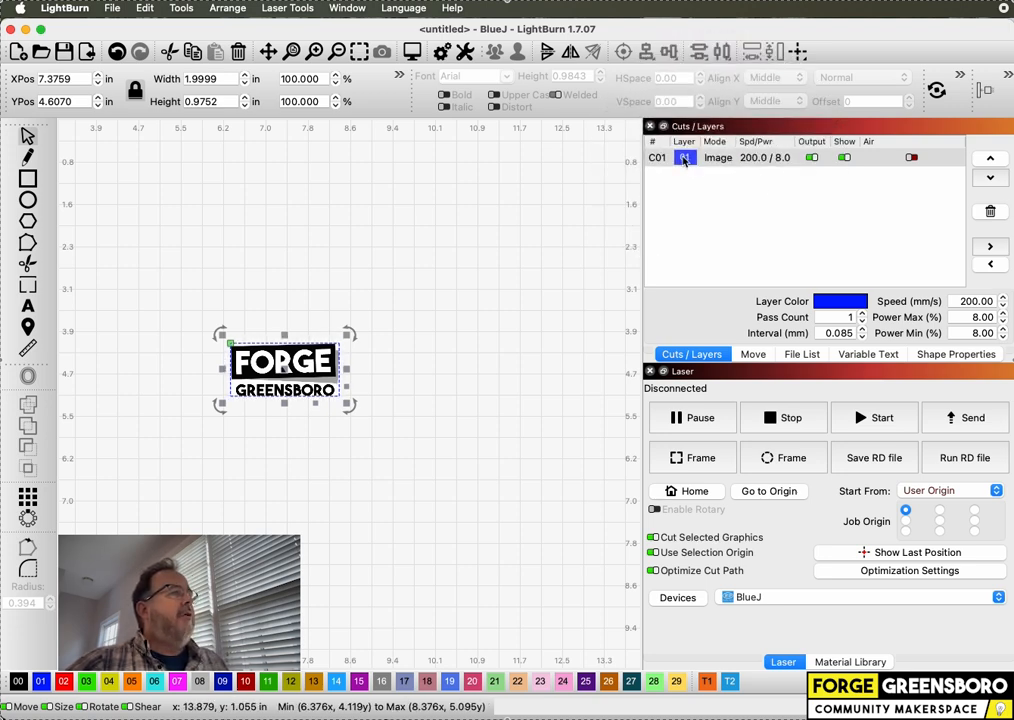
click(17, 681)
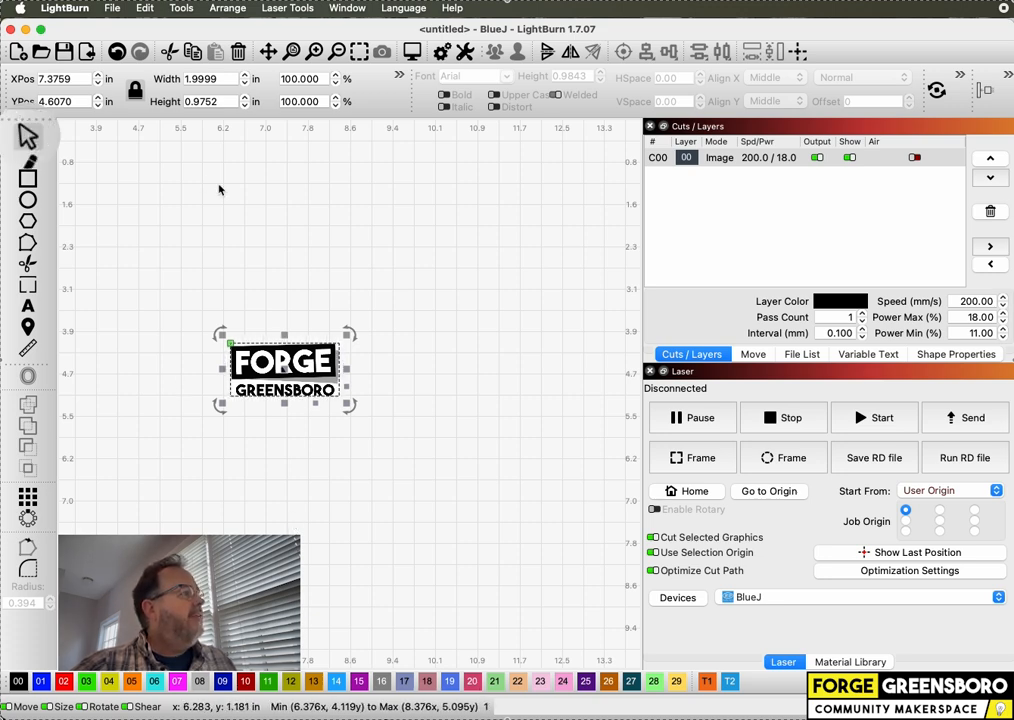
click(235, 233)
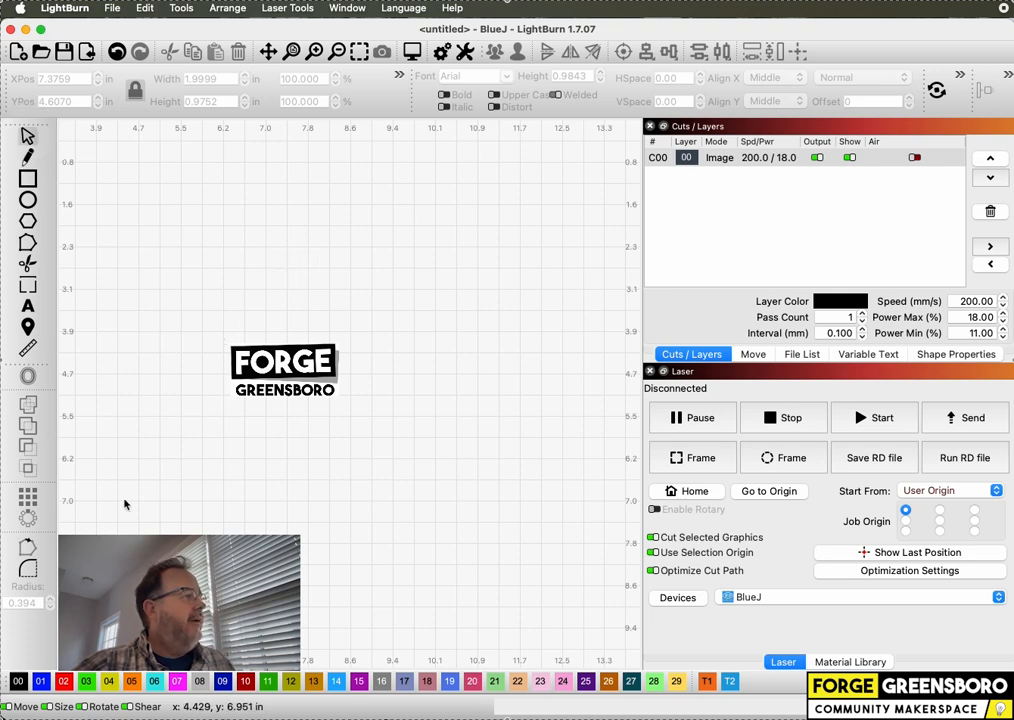
Draw an ellipse about 2.48 in wide and 1.52 in high below the Forge logo
scroll(208, 356, up, 2)
scroll(208, 356, up, 1)
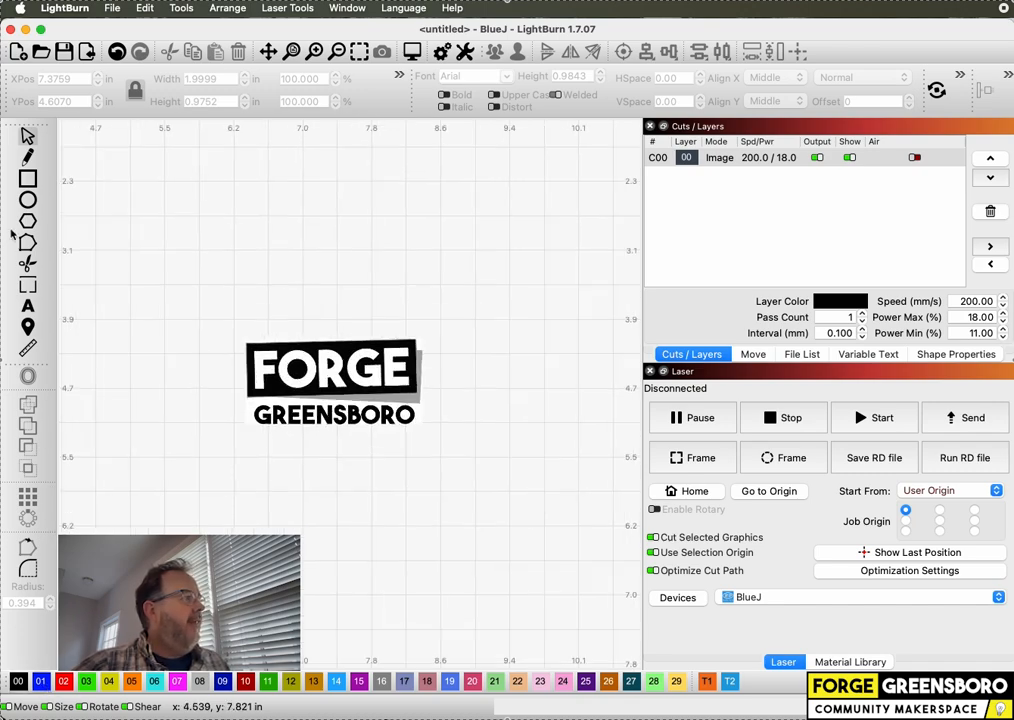
click(27, 199)
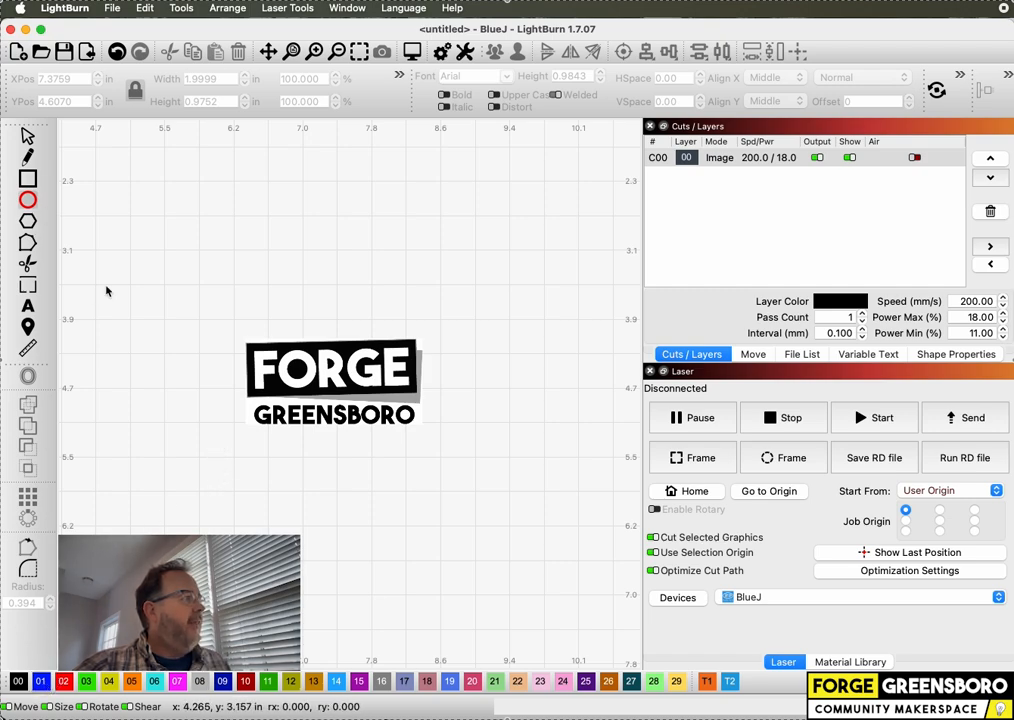
mouse_move(231, 464)
mouse_down()
mouse_move(453, 579)
mouse_move(466, 605)
mouse_move(455, 595)
mouse_move(451, 604)
mouse_up()
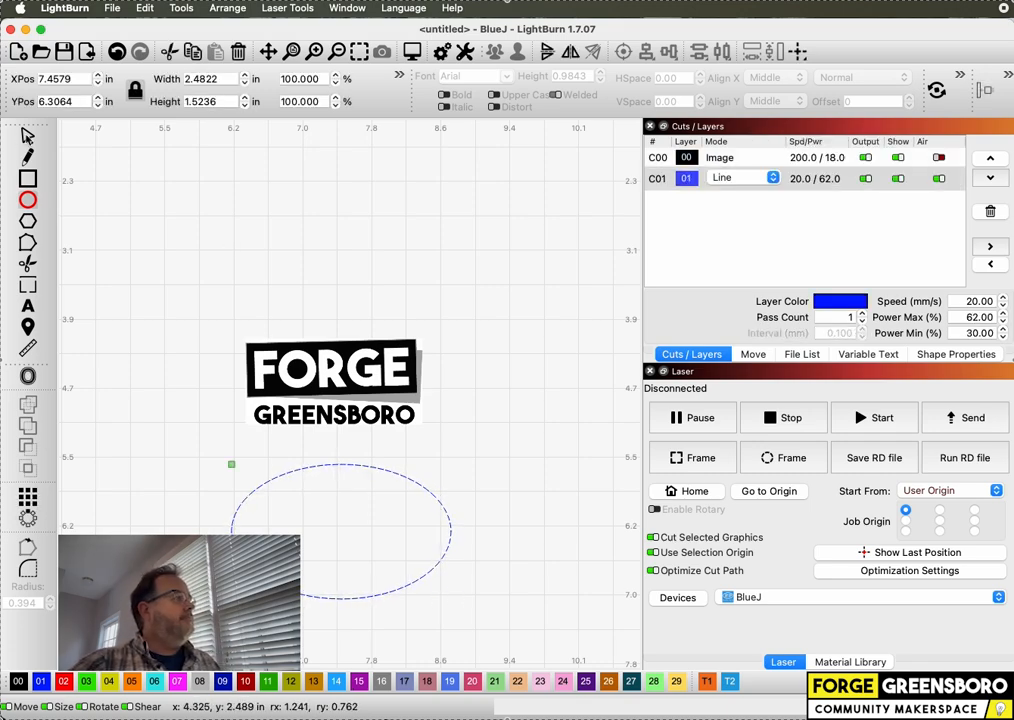
click(27, 136)
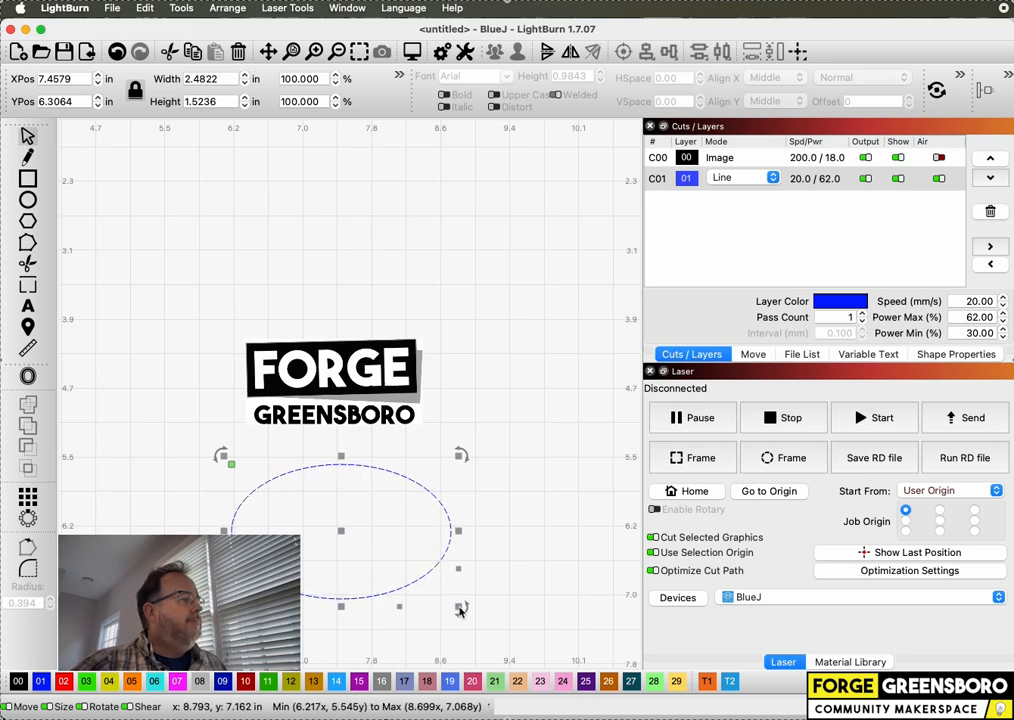
Move the ellipse by its center up onto the Forge logo so that it surrounds the logo concentrically
scroll(408, 299, down, 2)
click(364, 358)
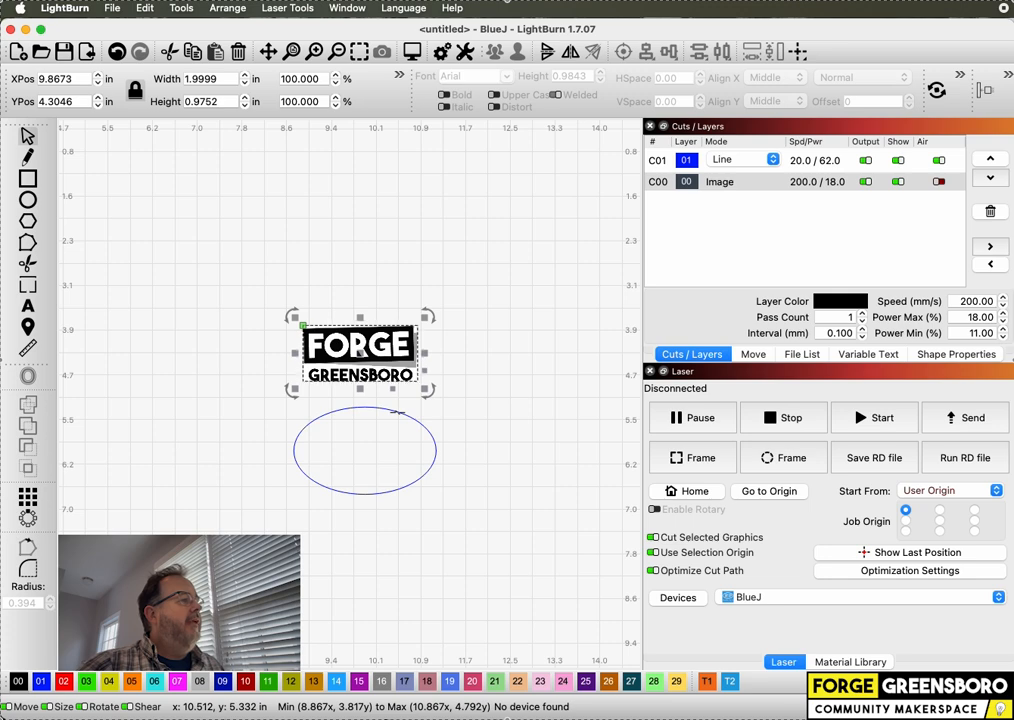
click(397, 412)
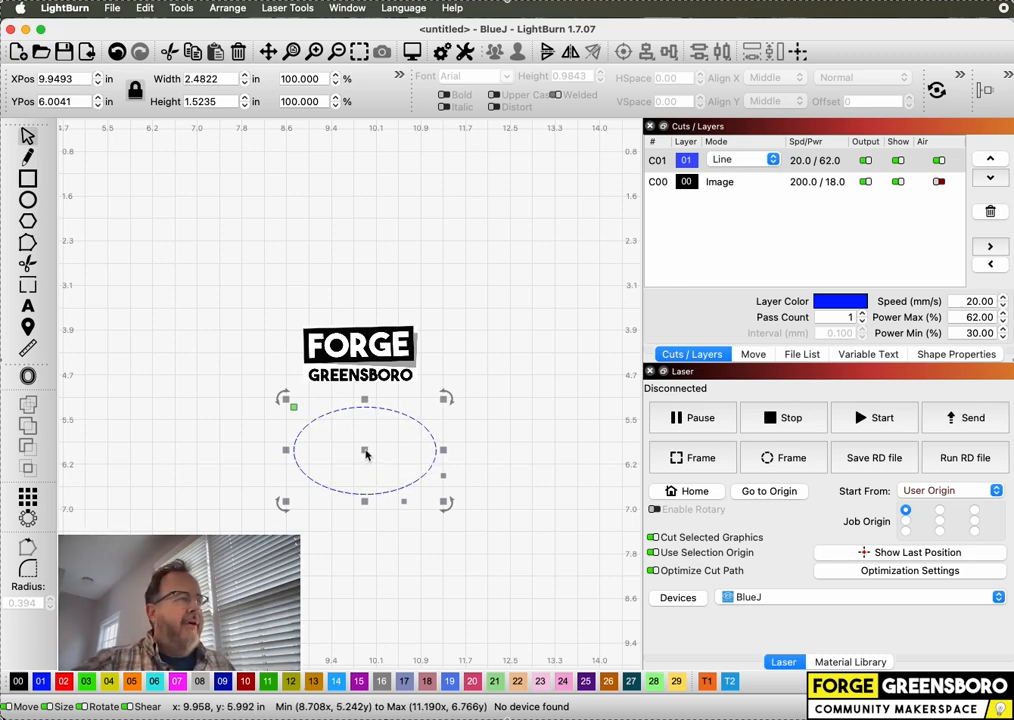
drag(366, 454, 362, 348)
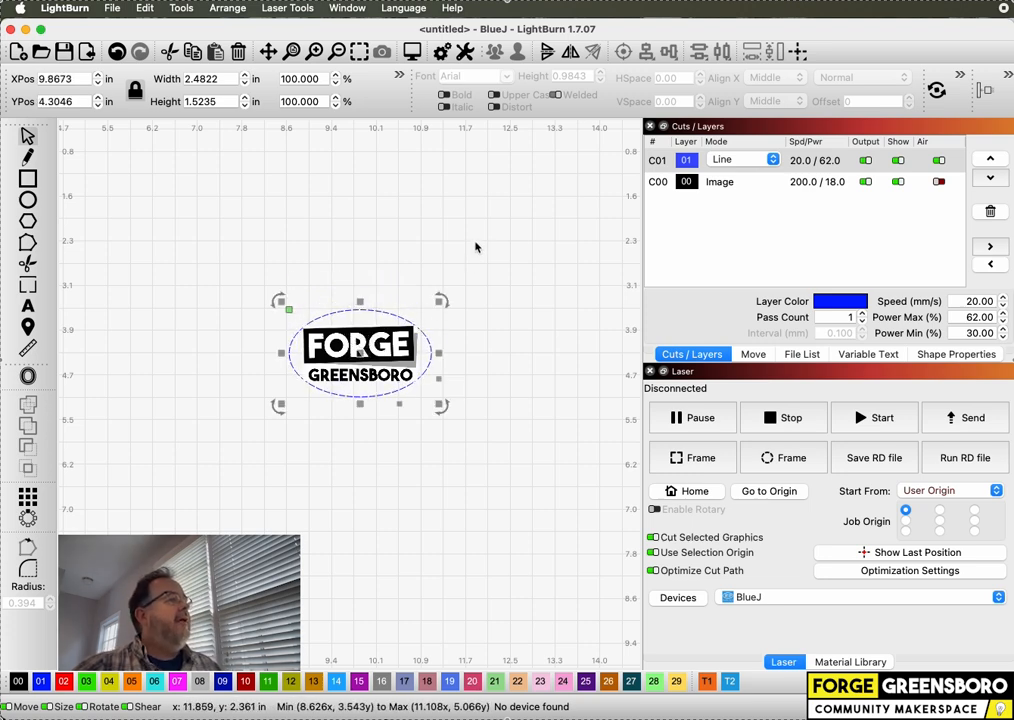
Demonstrate crossing selection on the ellipse and logo, with both full and partial coverage, and clear the selection
drag(475, 242, 230, 473)
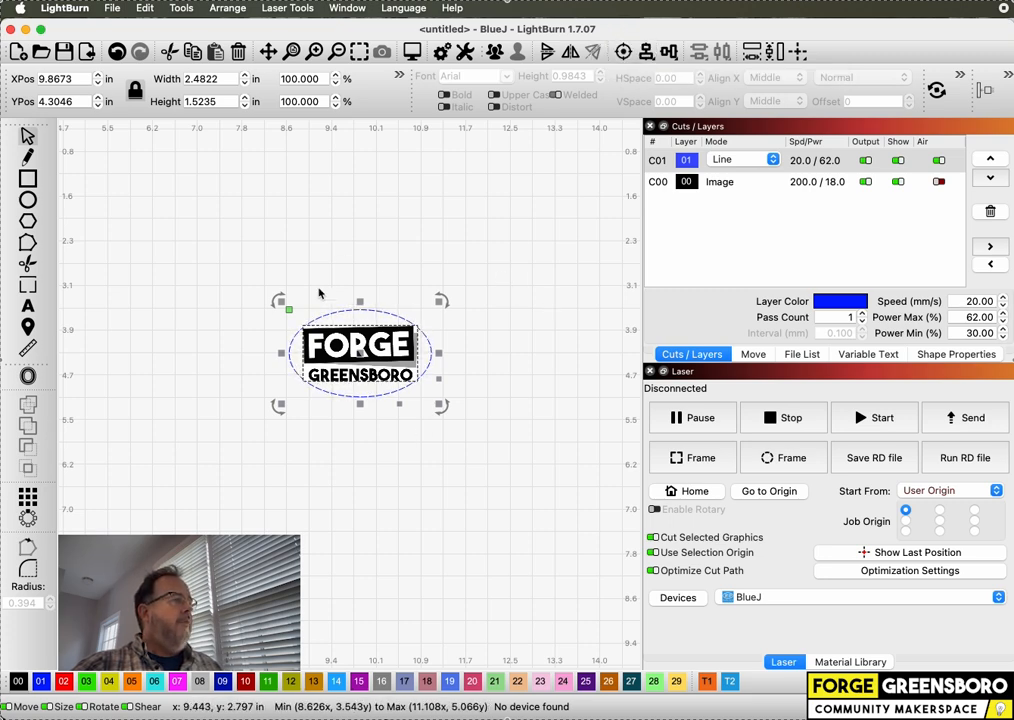
drag(483, 263, 254, 437)
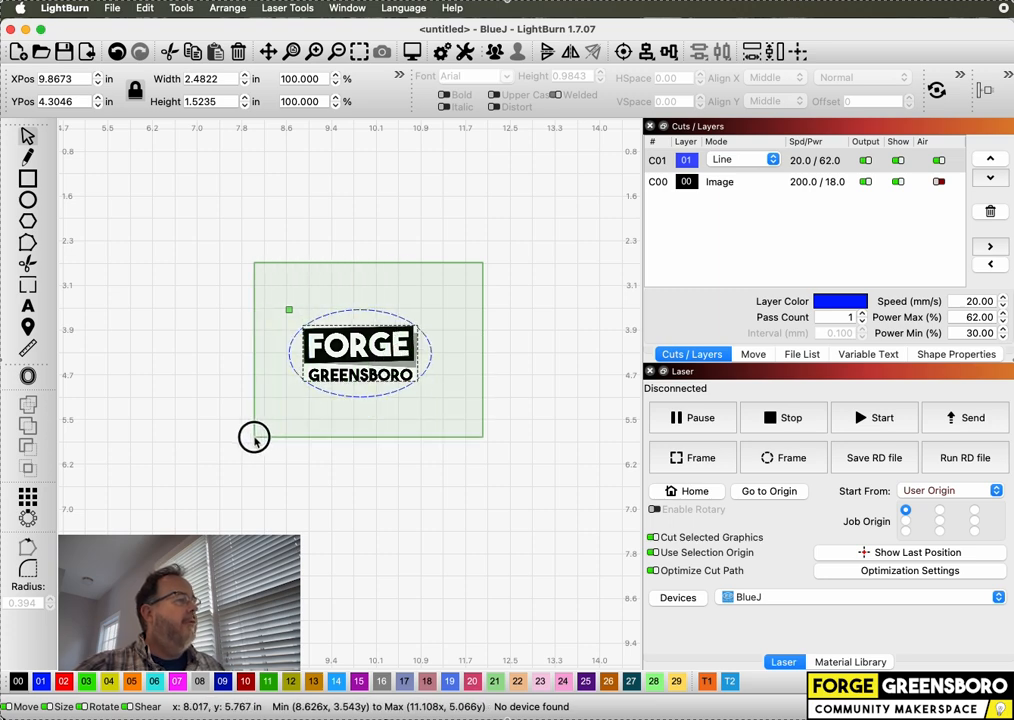
drag(254, 437, 398, 340)
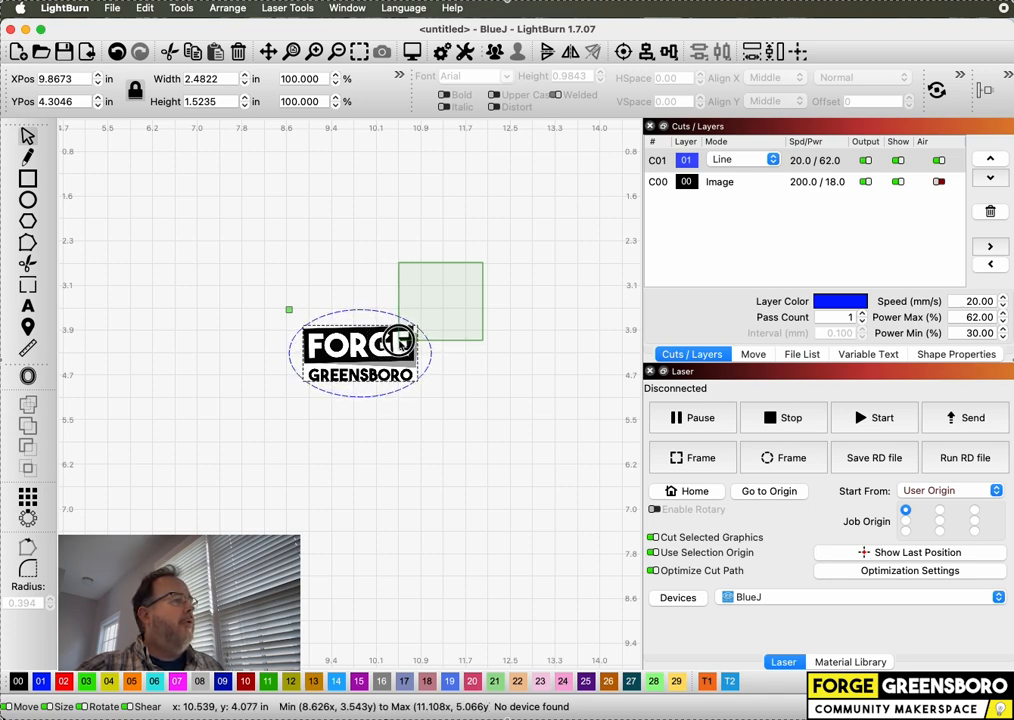
drag(398, 340, 398, 340)
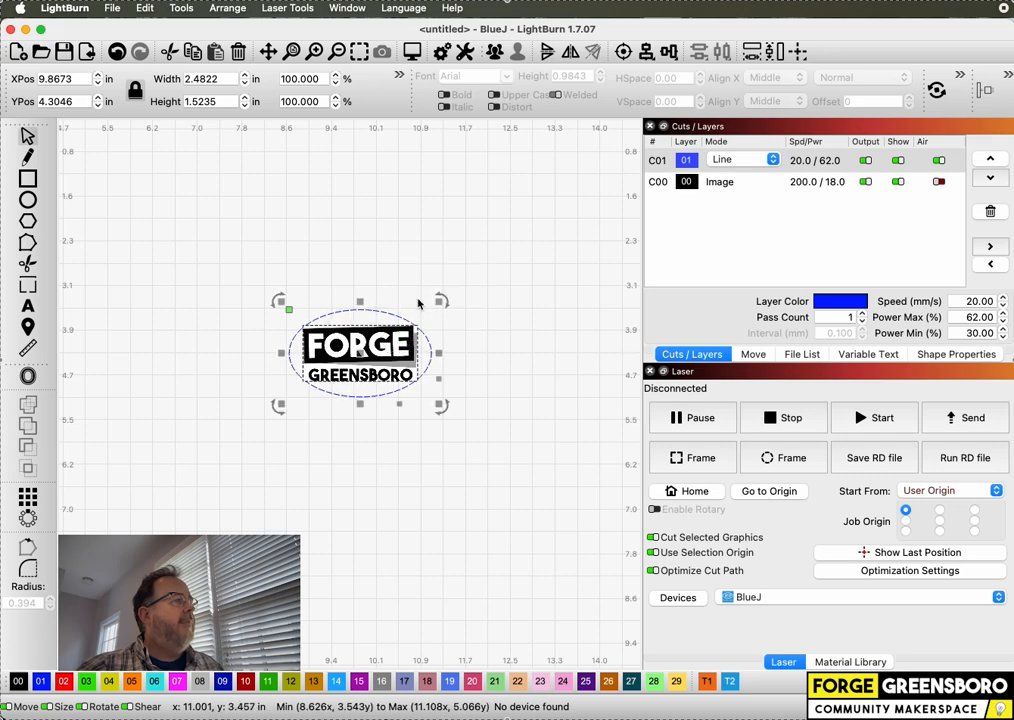
drag(516, 245, 398, 338)
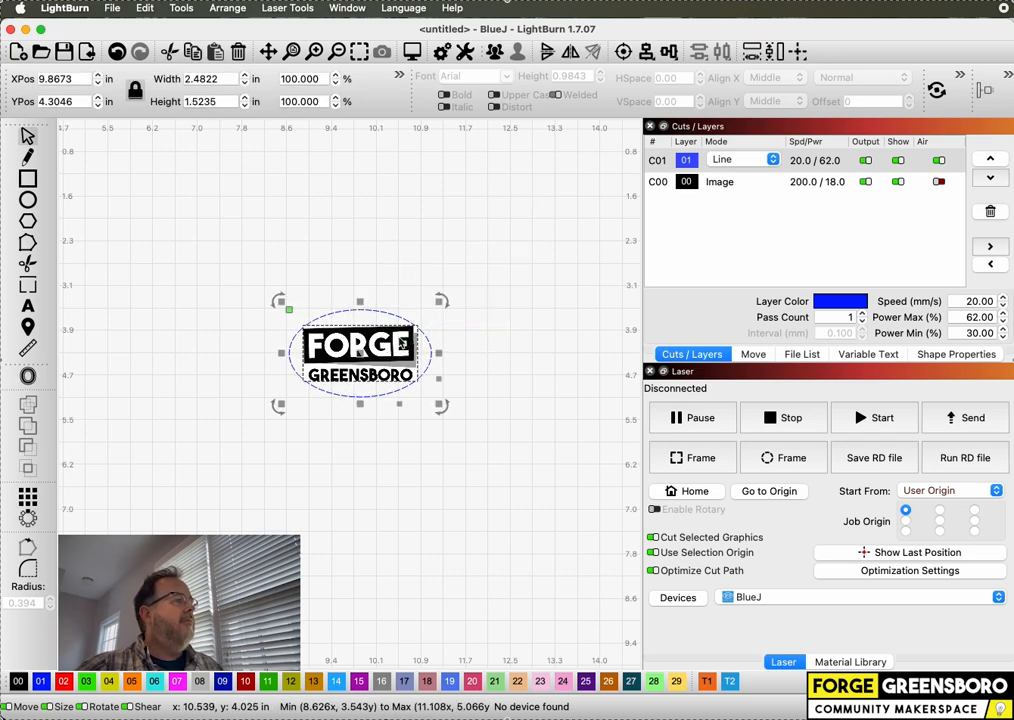
click(517, 283)
Demonstrate enclosing selection, first covering only part of the ellipse and logo, then both completely, and deselect them
drag(204, 257, 333, 347)
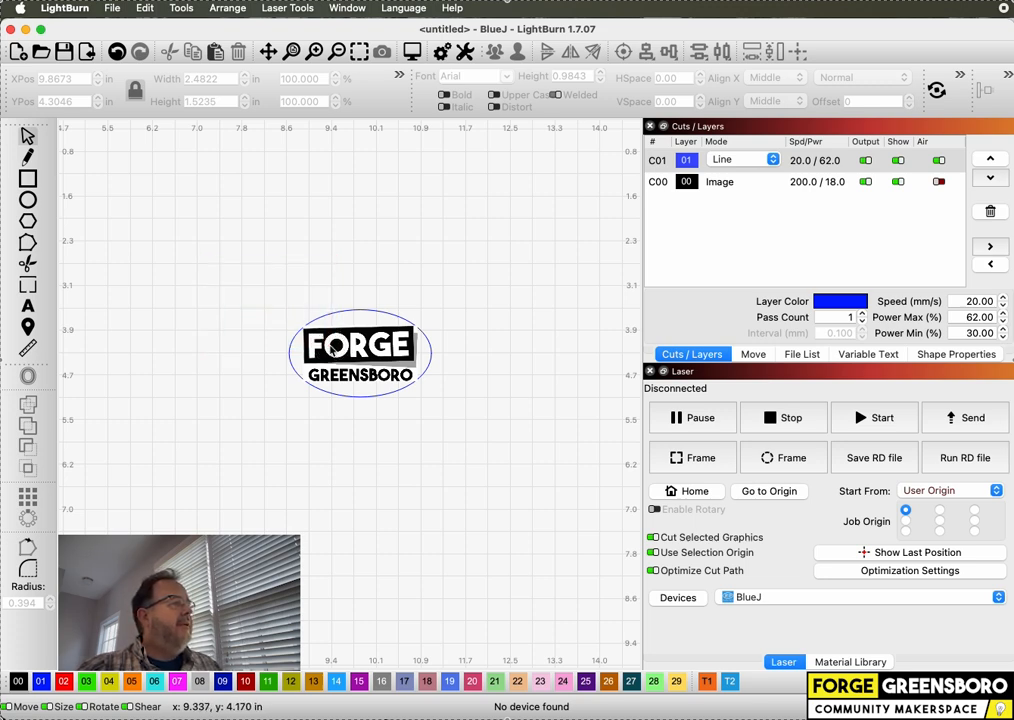
drag(219, 267, 469, 432)
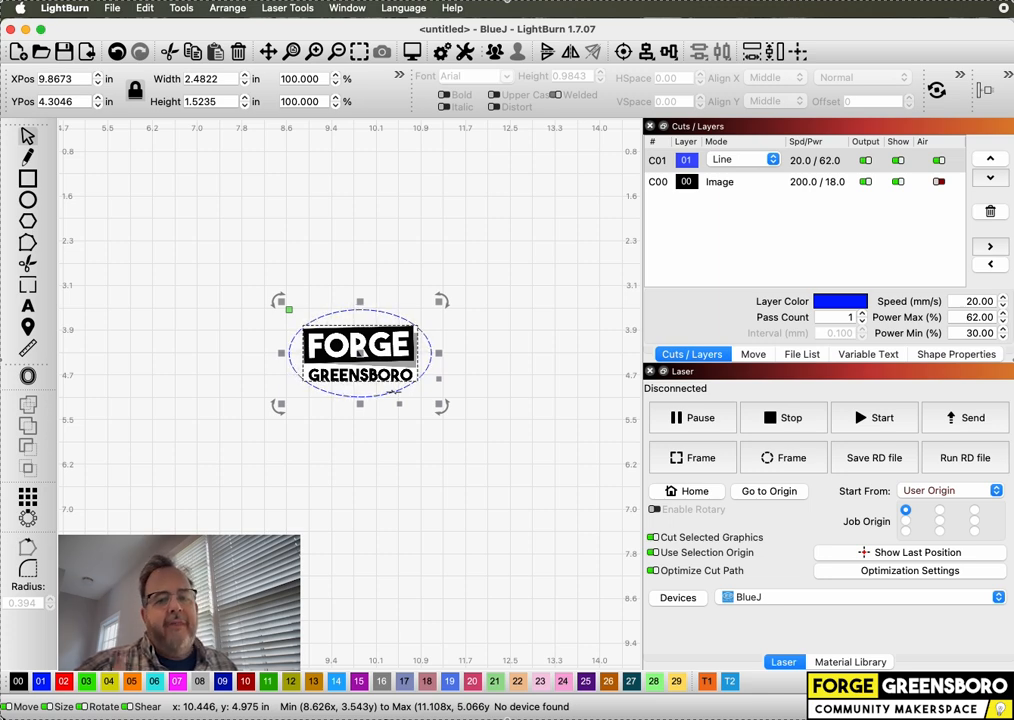
click(485, 274)
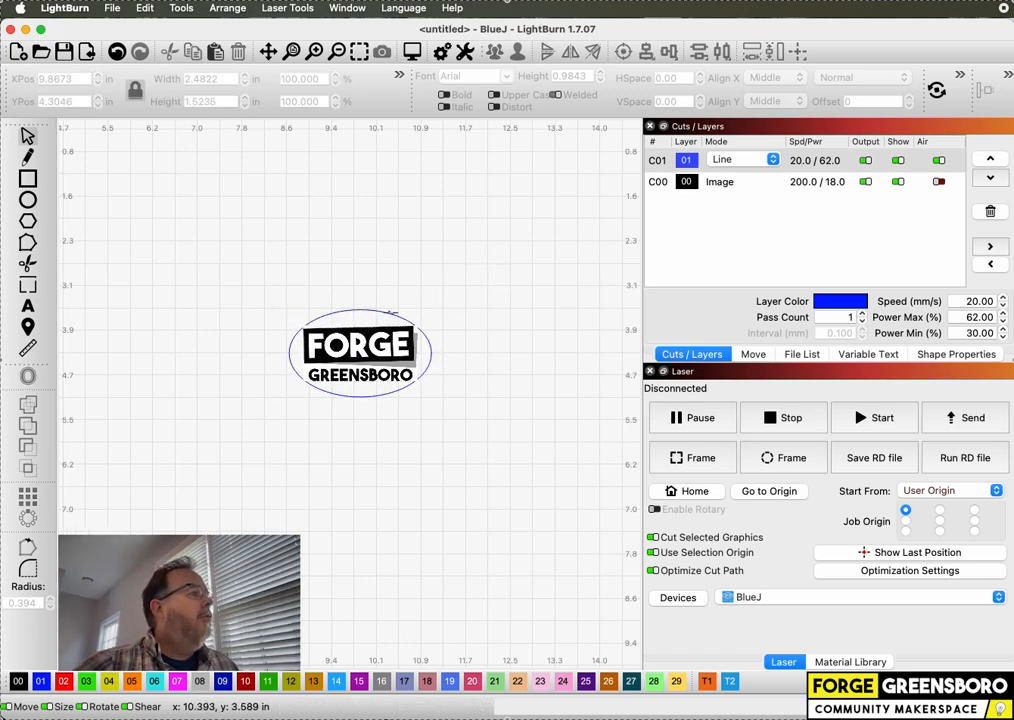
Unlock the ellipse's proportions and set its width to 2.75 in
click(391, 313)
scroll(372, 347, up, 3)
scroll(372, 347, up, 2)
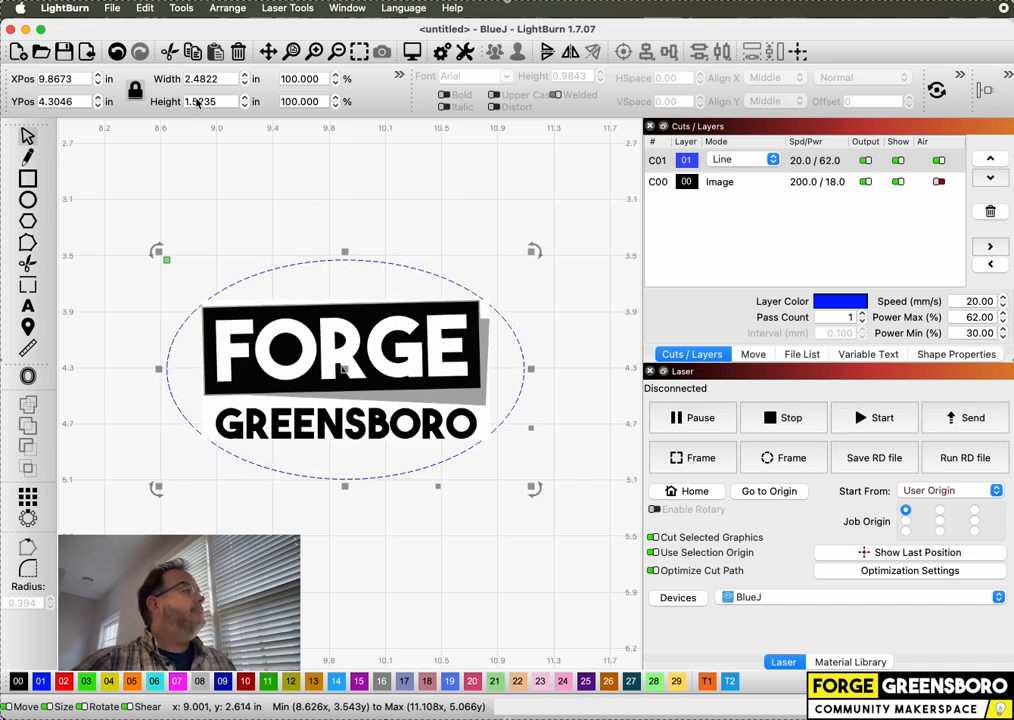
click(137, 93)
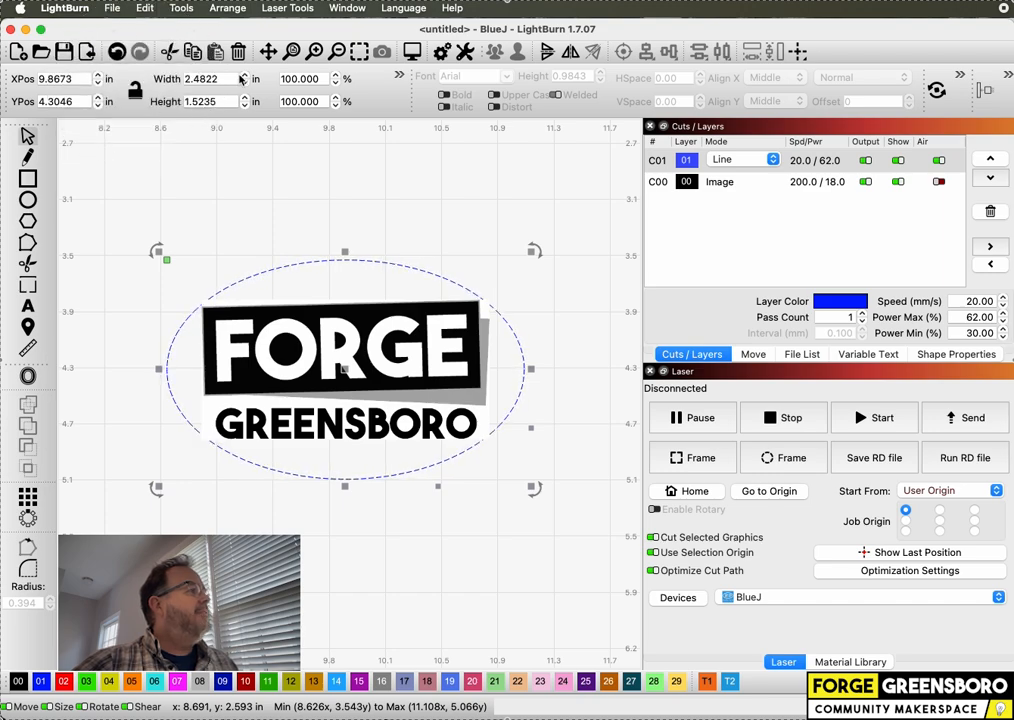
drag(226, 79, 195, 80)
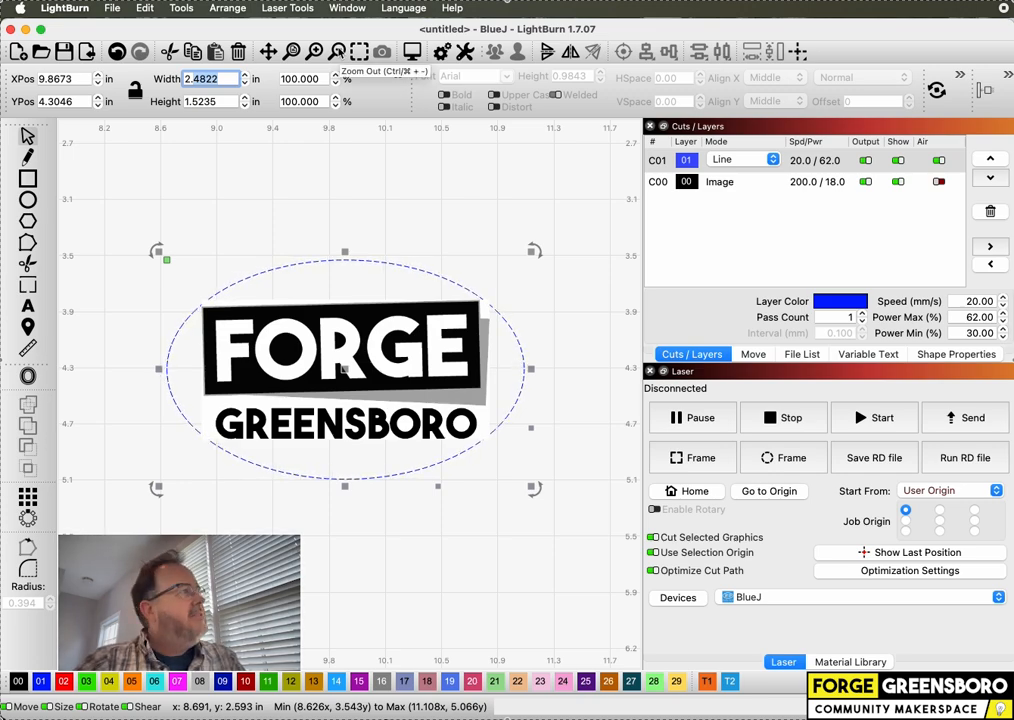
text(2.27)
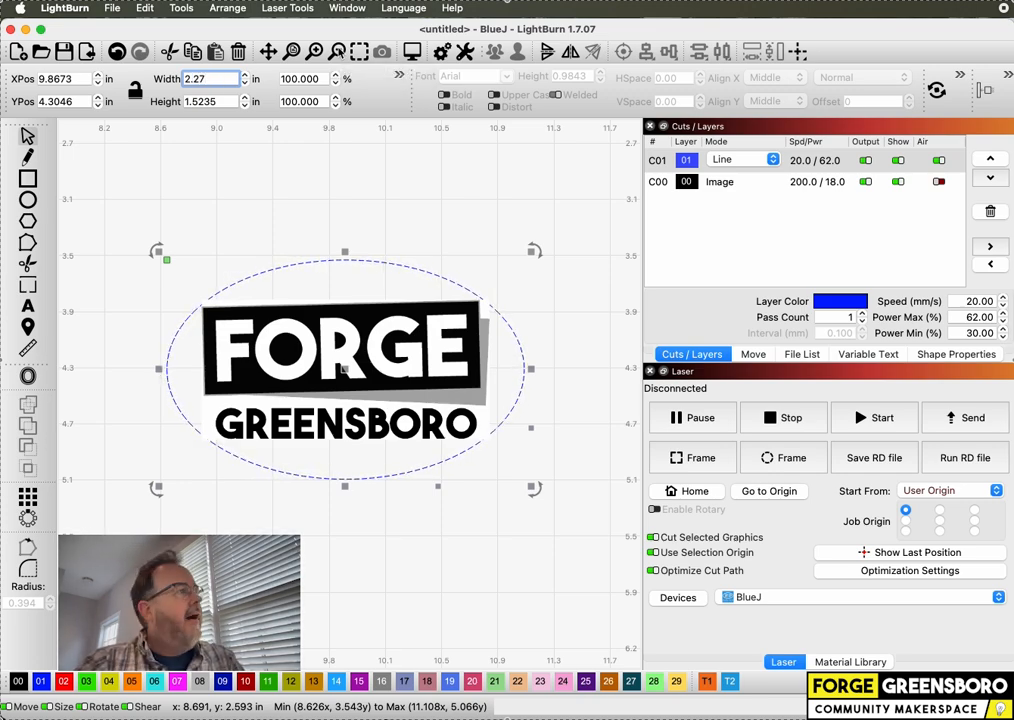
key(Tab)
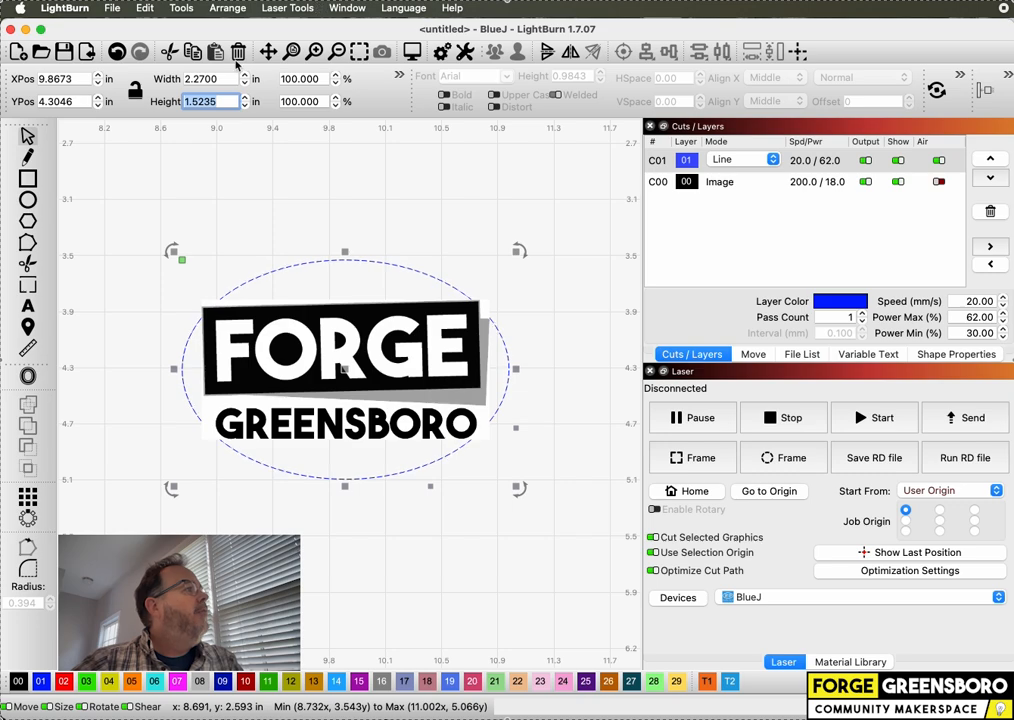
click(205, 79)
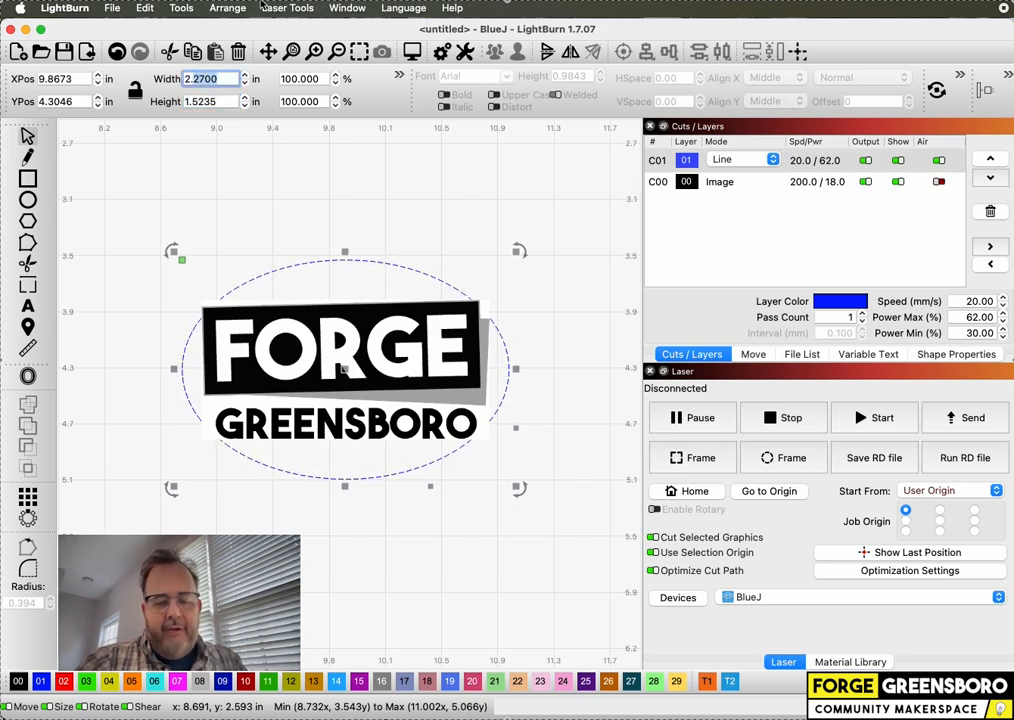
text(2.7)
key(Tab)
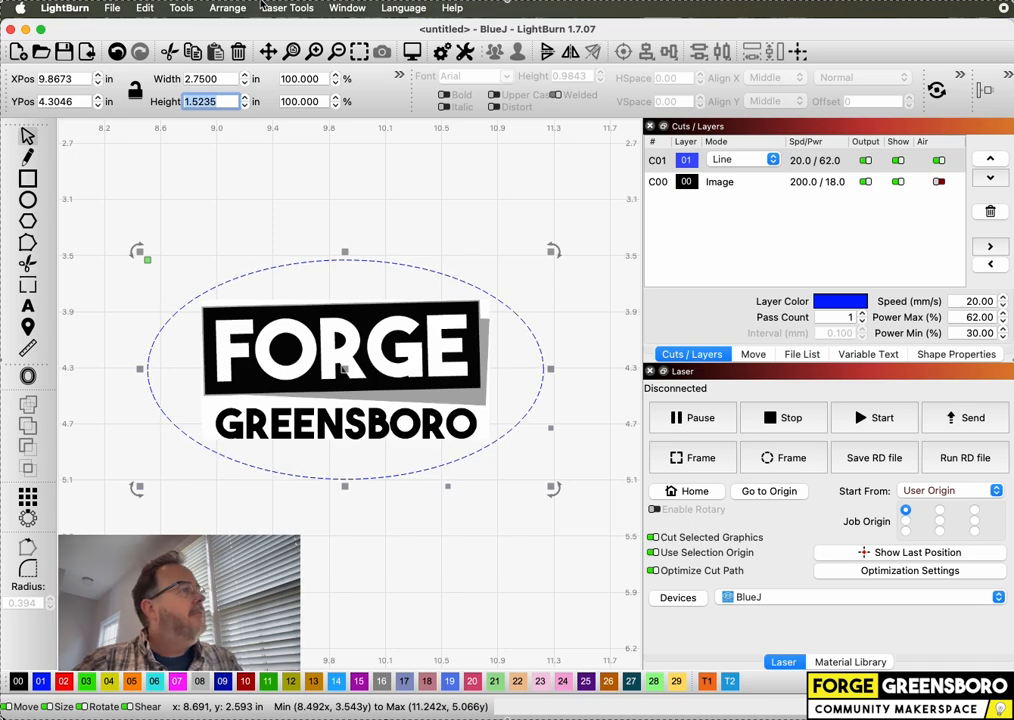
Set the ellipse's height to 1.75 in
click(226, 103)
drag(224, 103, 193, 103)
text(1.75)
key(Tab)
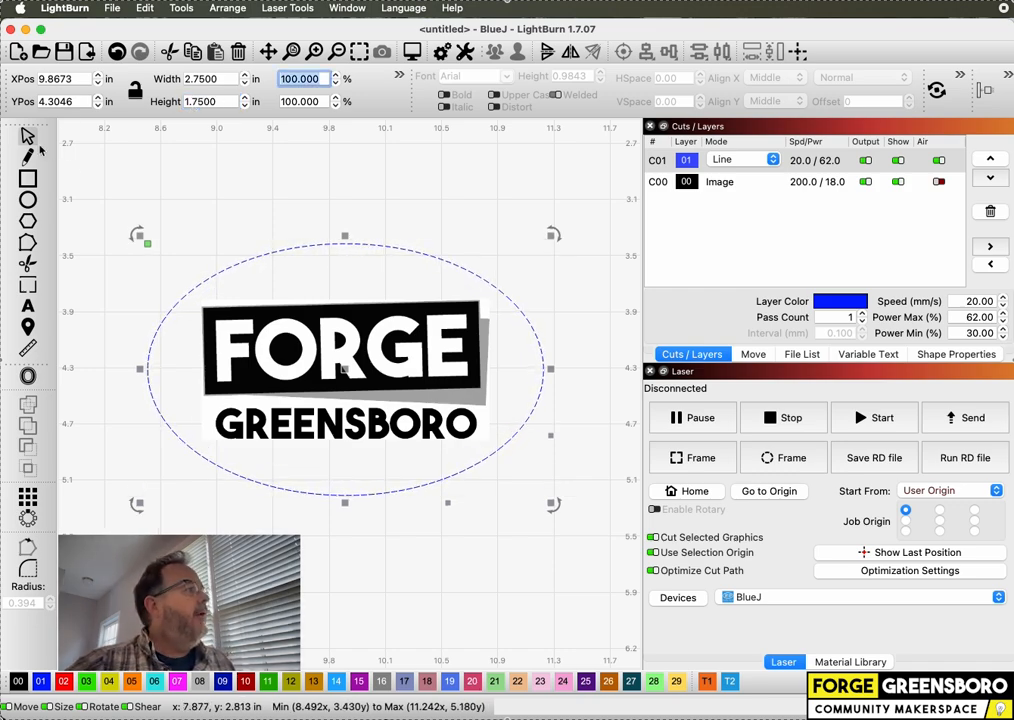
Draw a small circle about 0.29 in in diameter below the ellipse and select it
click(29, 200)
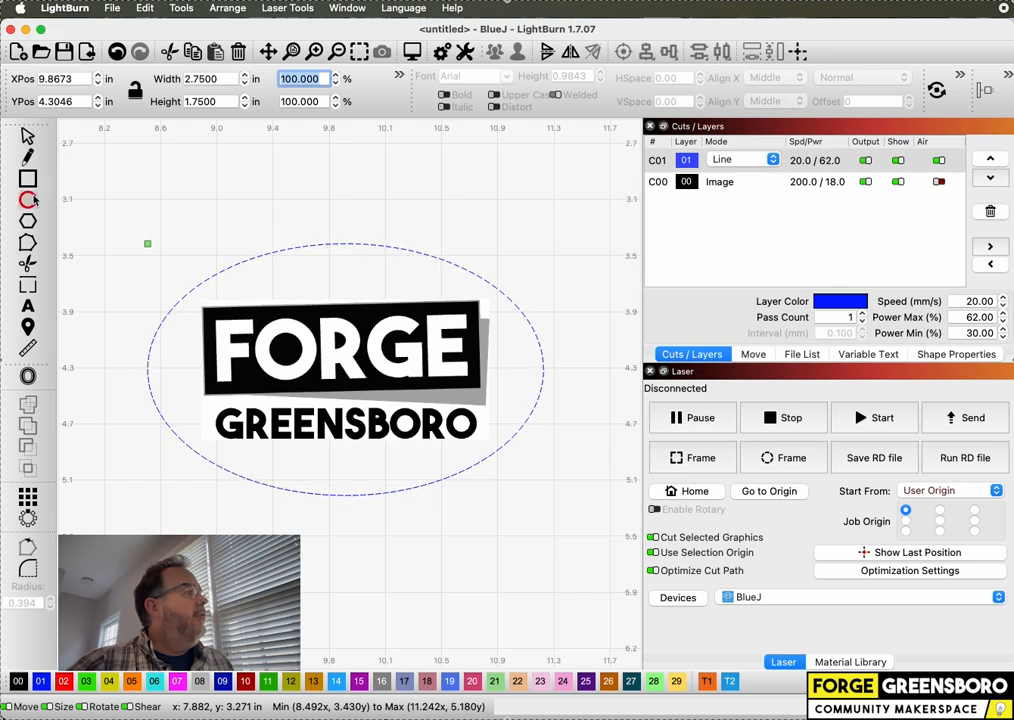
key(Escape)
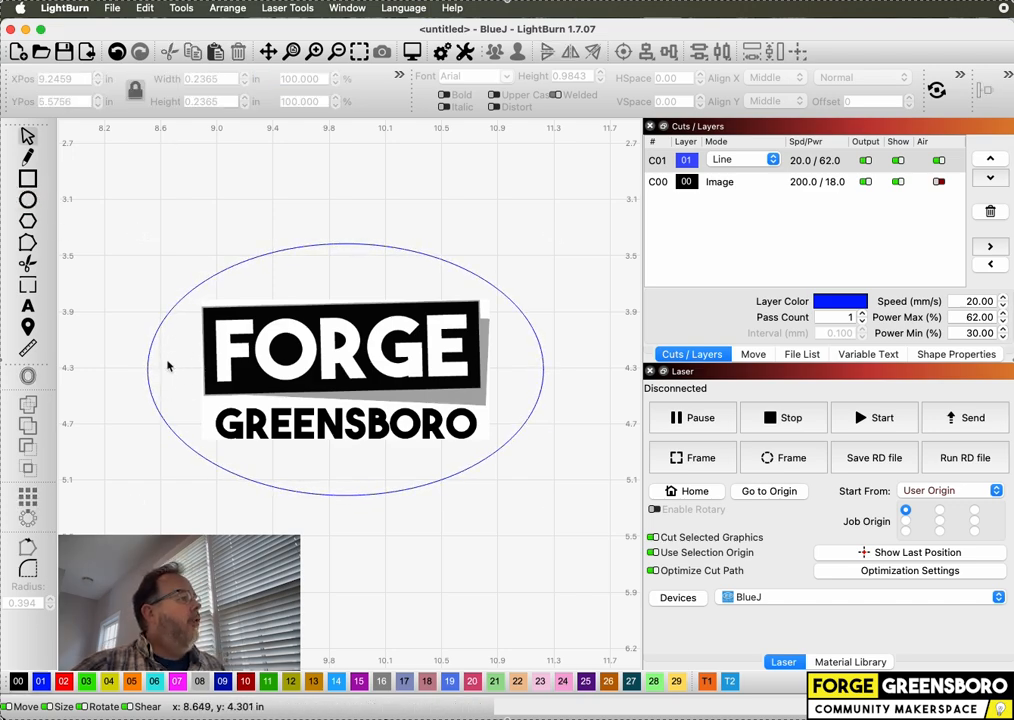
click(33, 204)
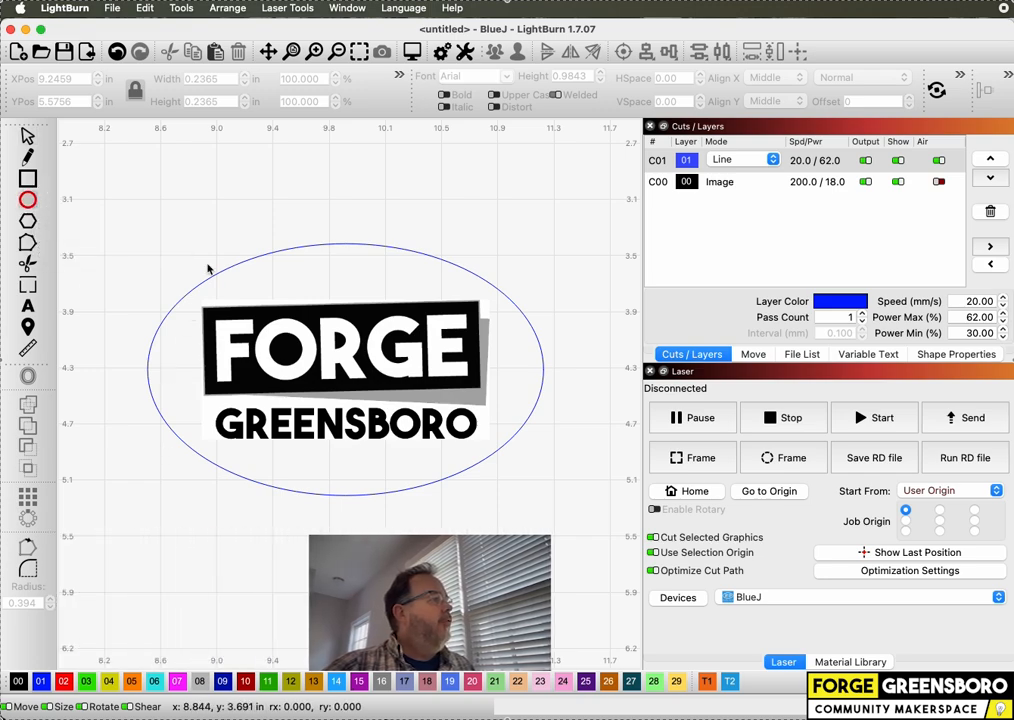
drag(208, 548, 244, 586)
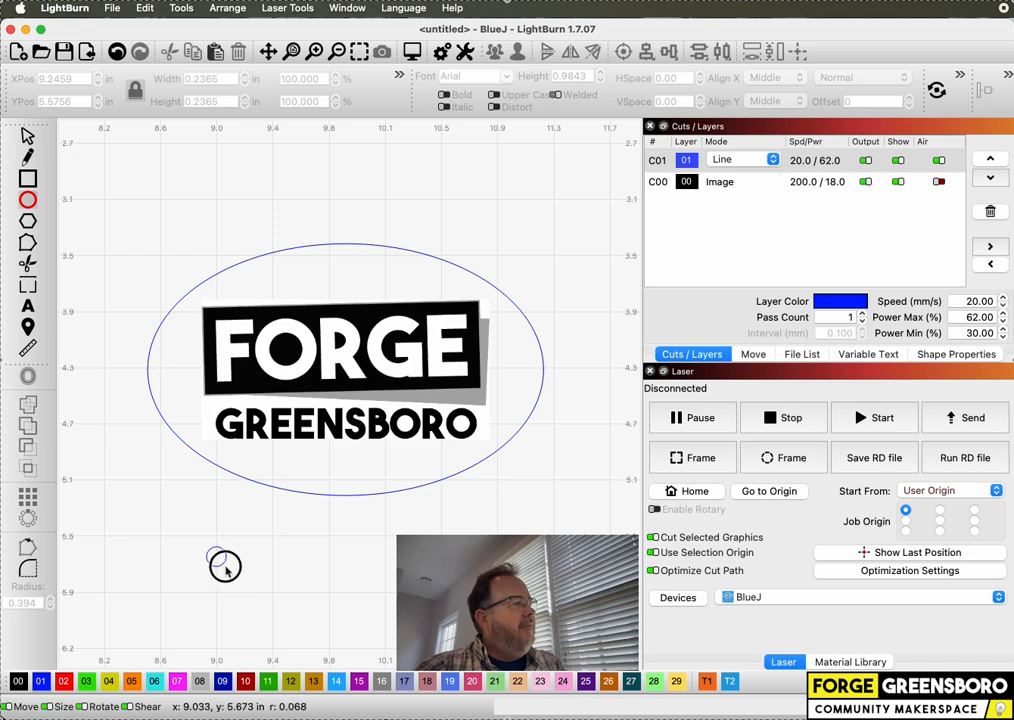
drag(247, 590, 248, 588)
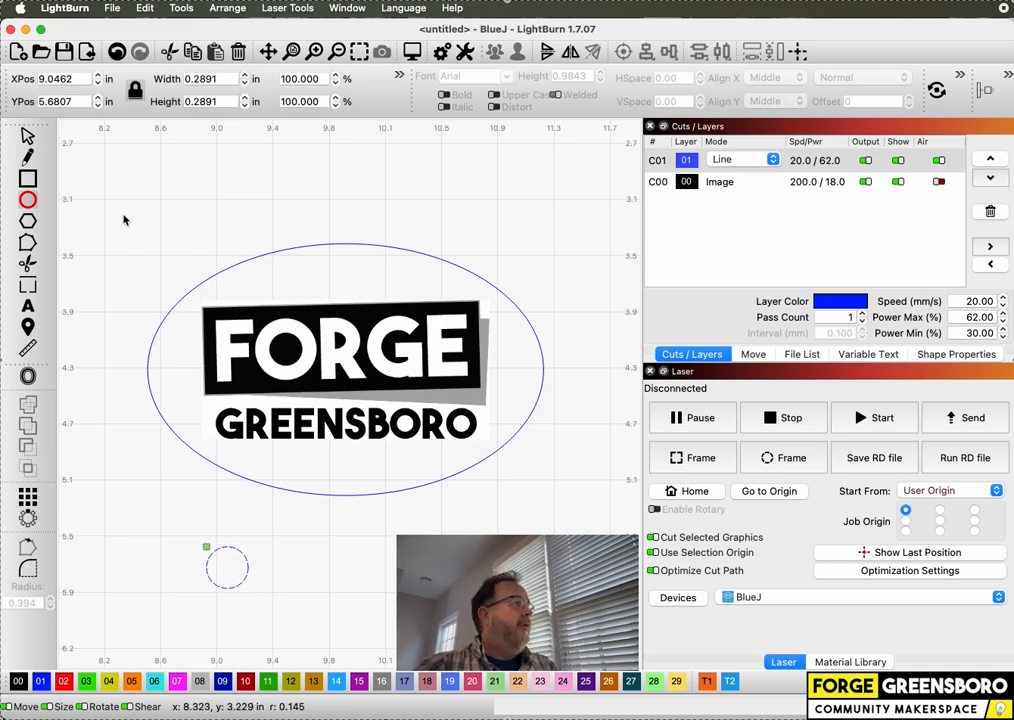
click(27, 135)
click(226, 560)
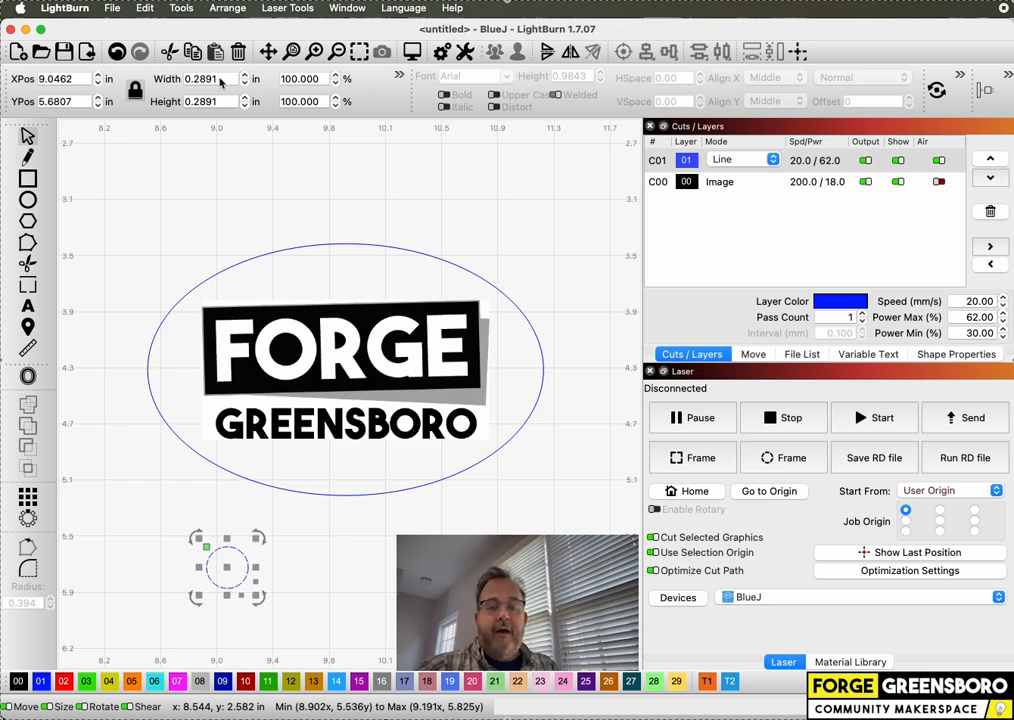
Set the small circle's width to 0.15 in with proportions locked and move it inside the ellipse, left of the logo
click(140, 97)
click(140, 97)
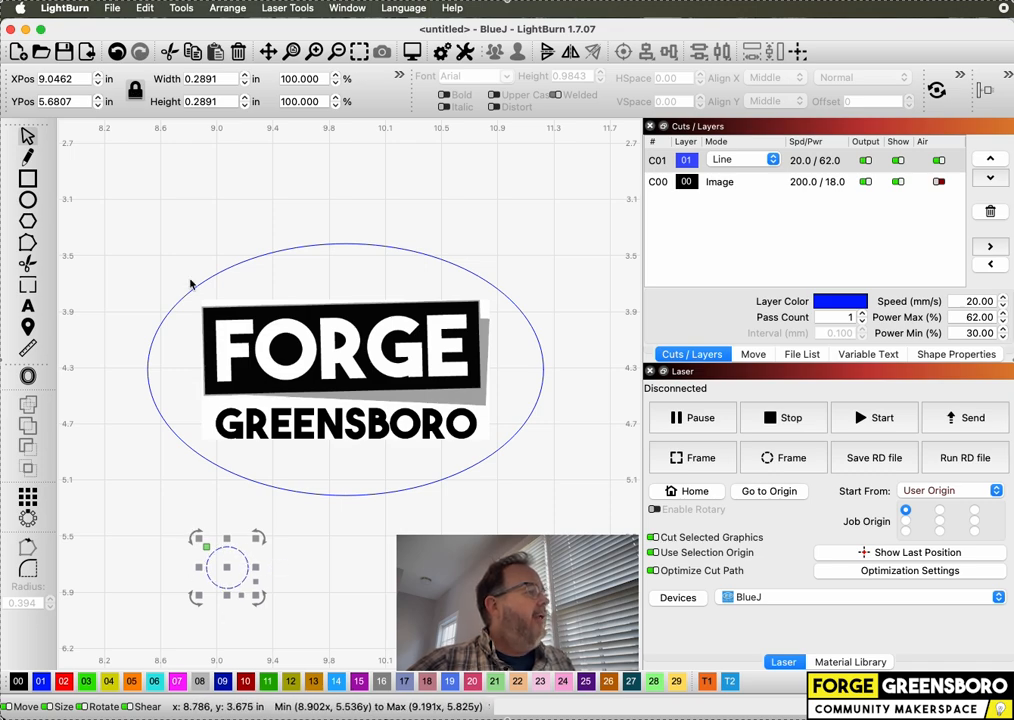
double_click(186, 79)
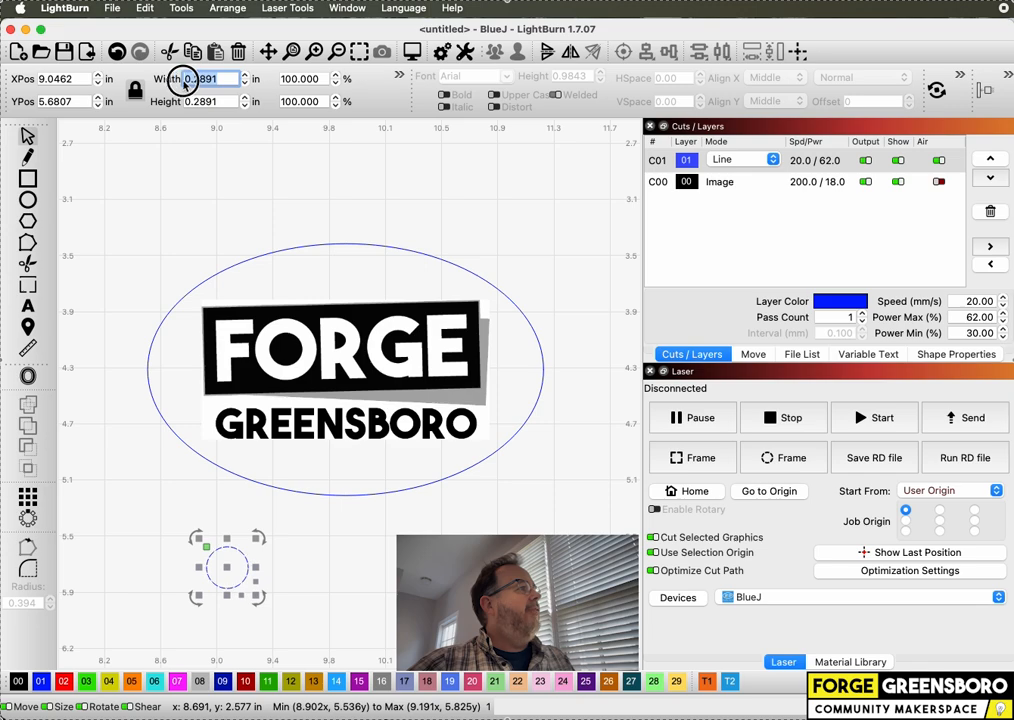
key(BackSpace)
text(.15)
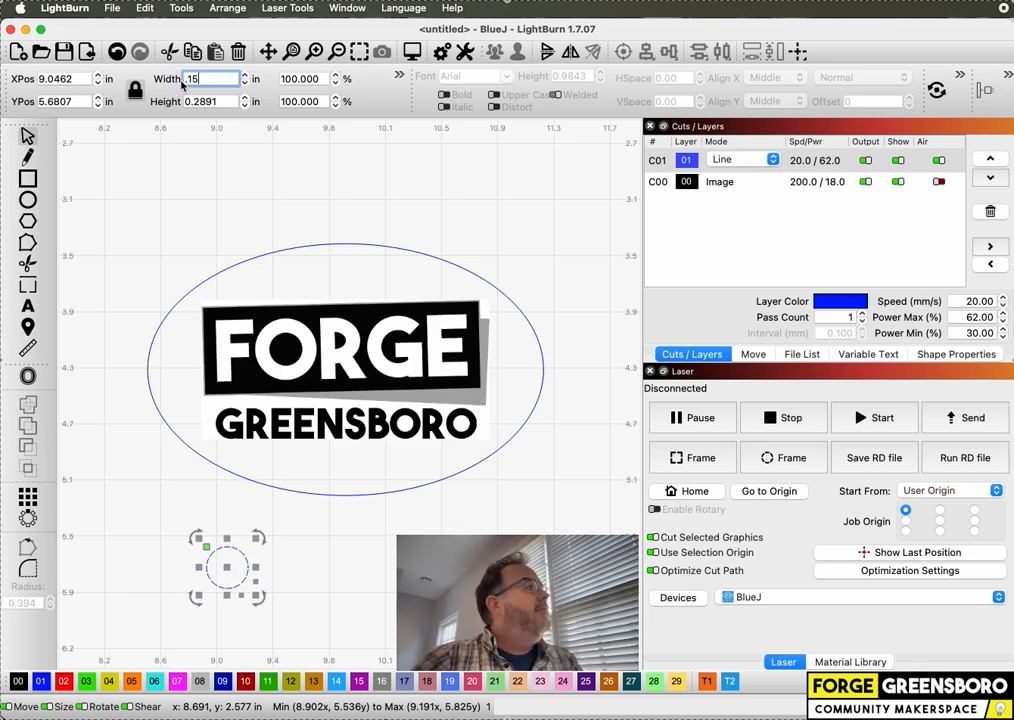
key(Tab)
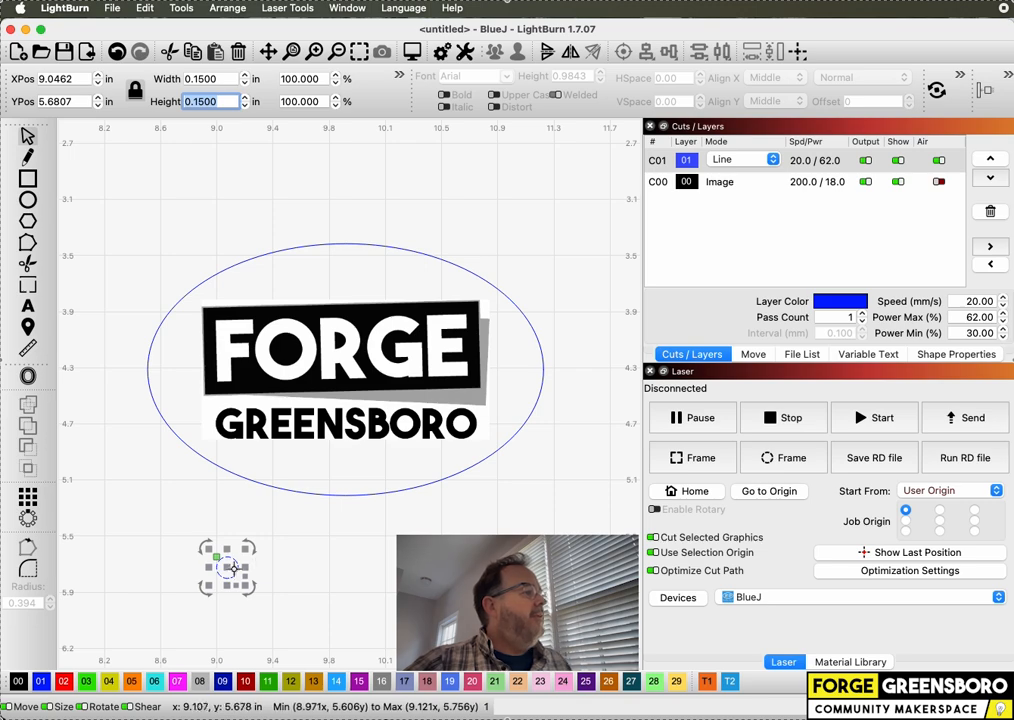
drag(227, 569, 179, 369)
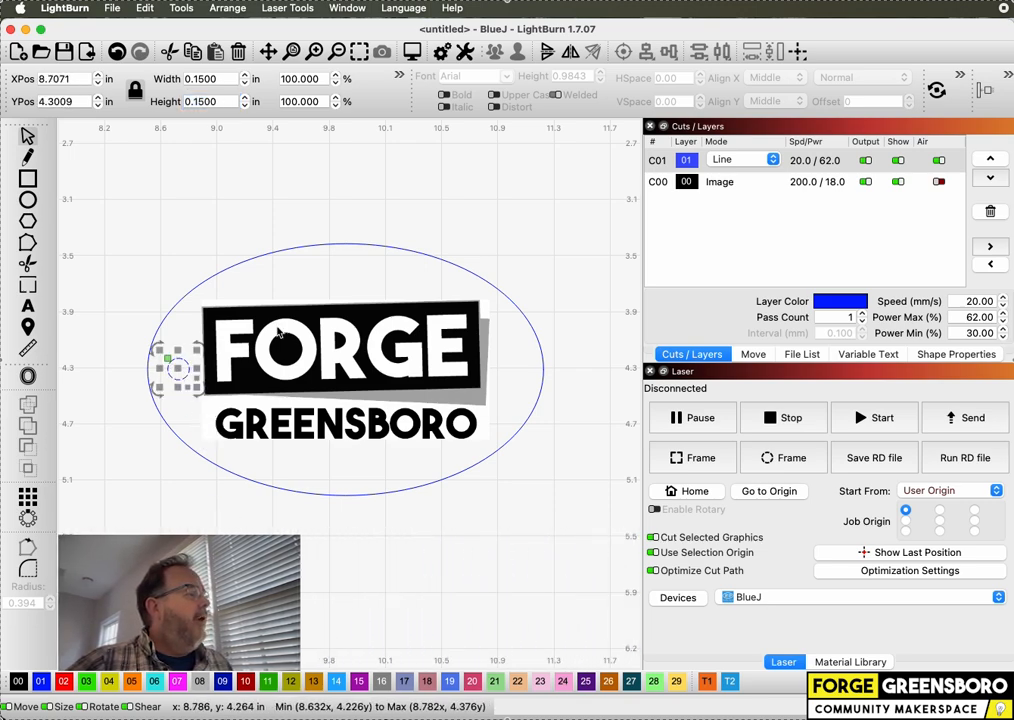
Select the ellipse, small circle and logo, align their horizontal centers with Align H-Center, and clear the selection
drag(530, 212, 126, 587)
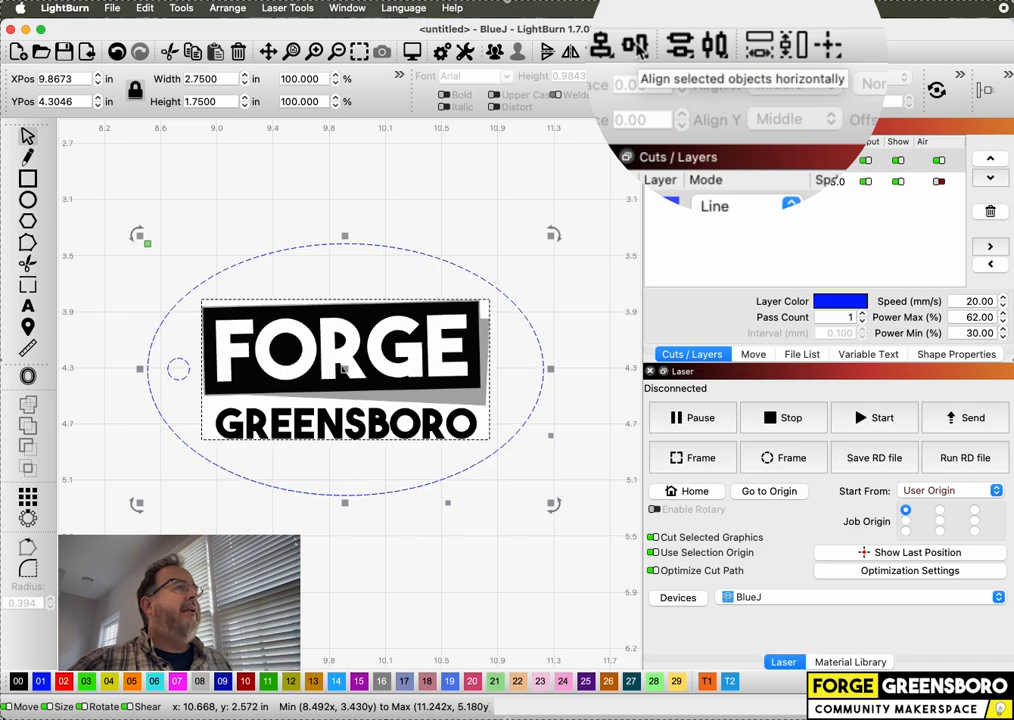
click(639, 46)
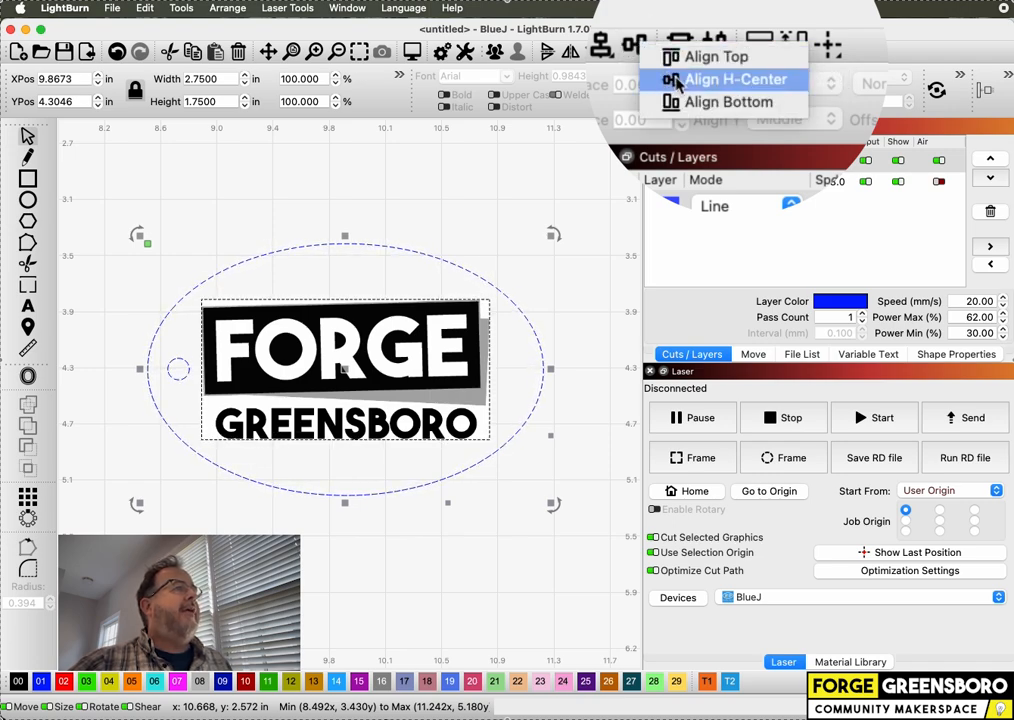
click(678, 84)
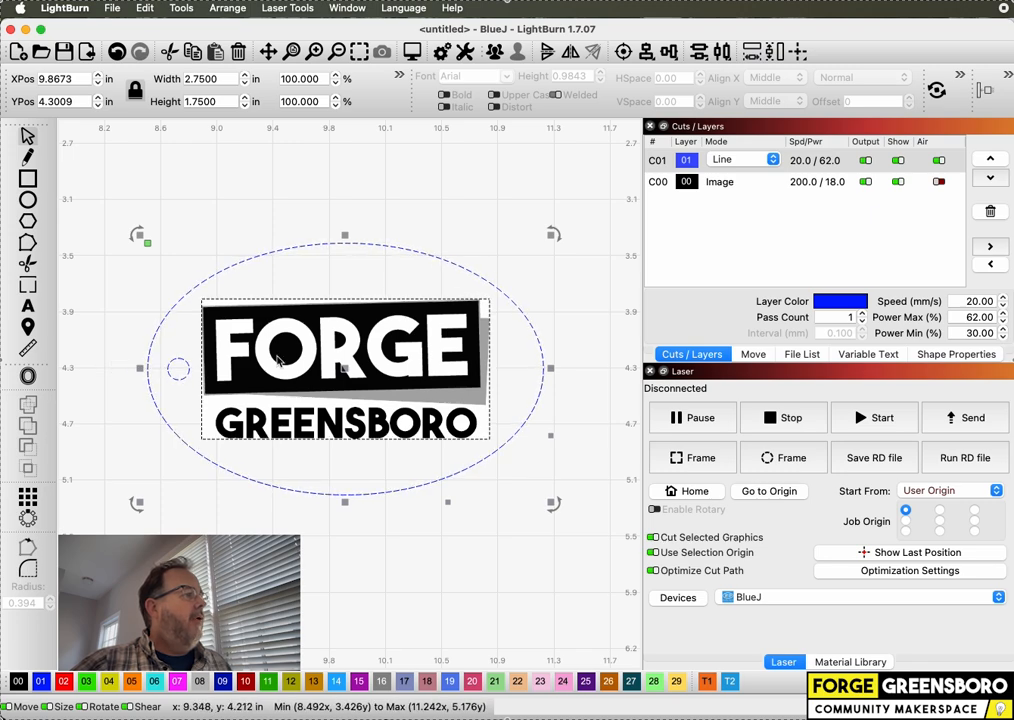
click(604, 346)
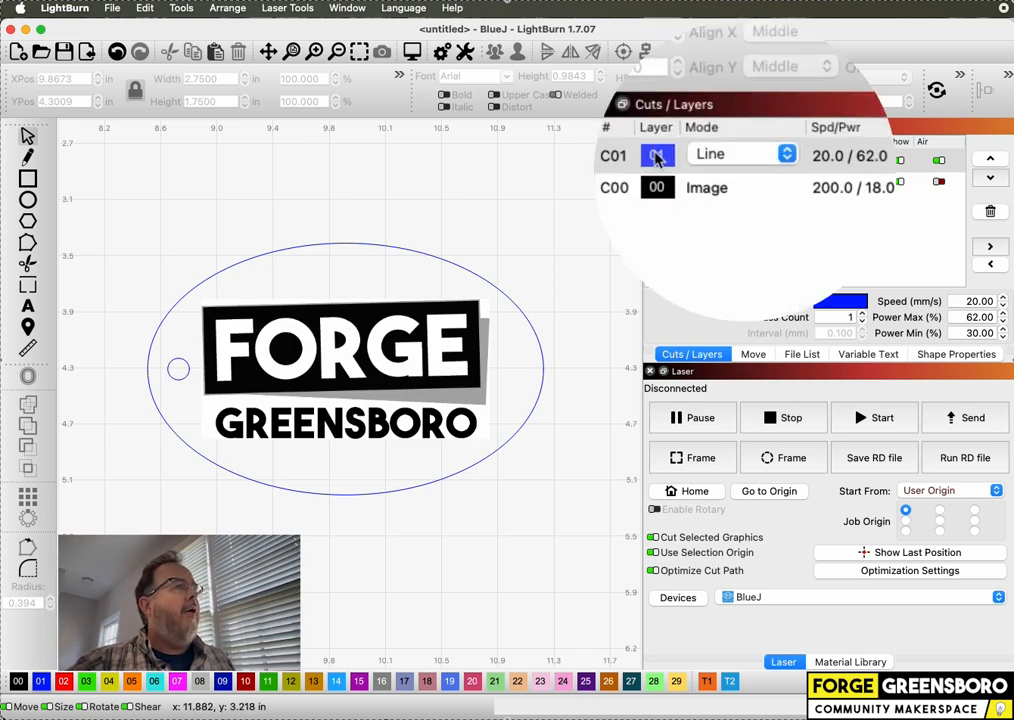
Move the Image layer C00 above layer C01 in the cut order and keep C01 in Line mode
click(655, 157)
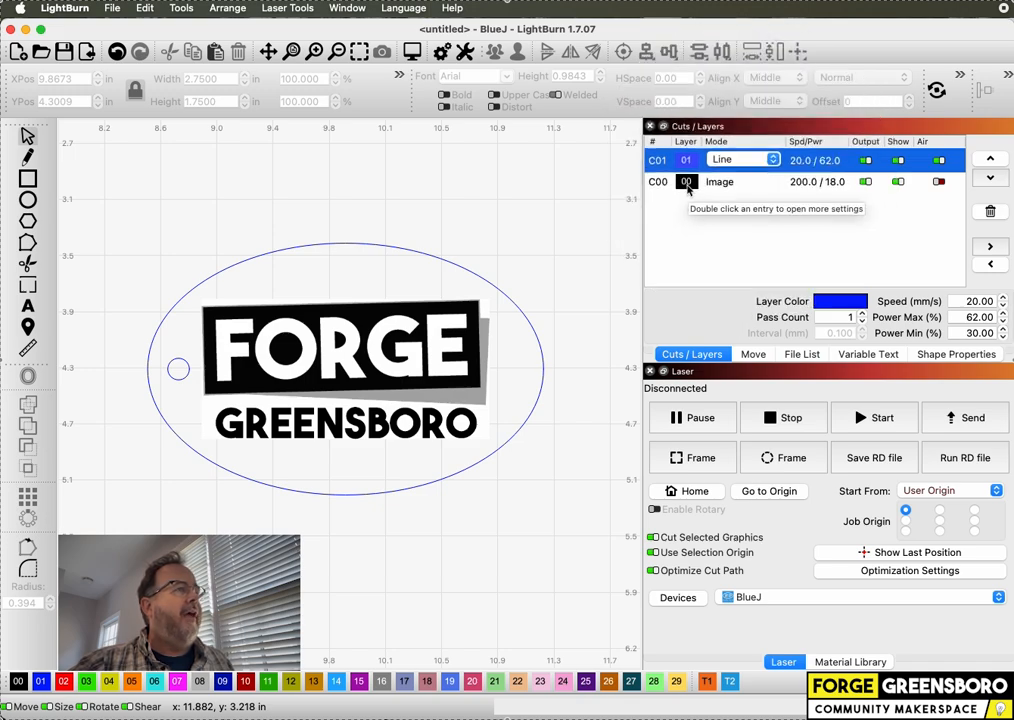
click(687, 184)
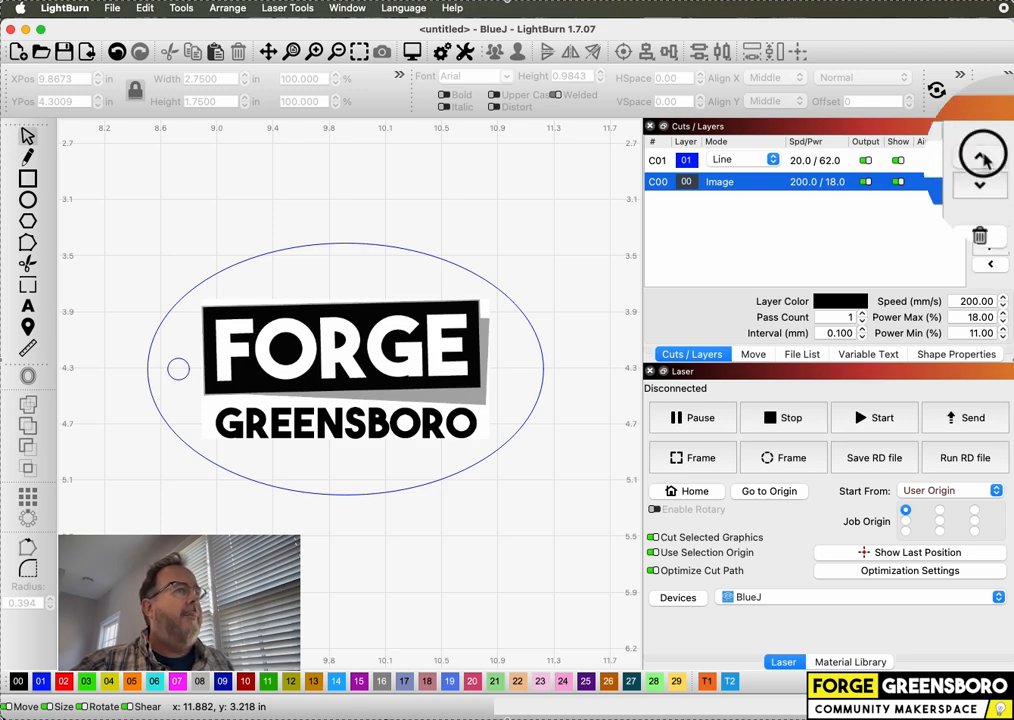
click(992, 160)
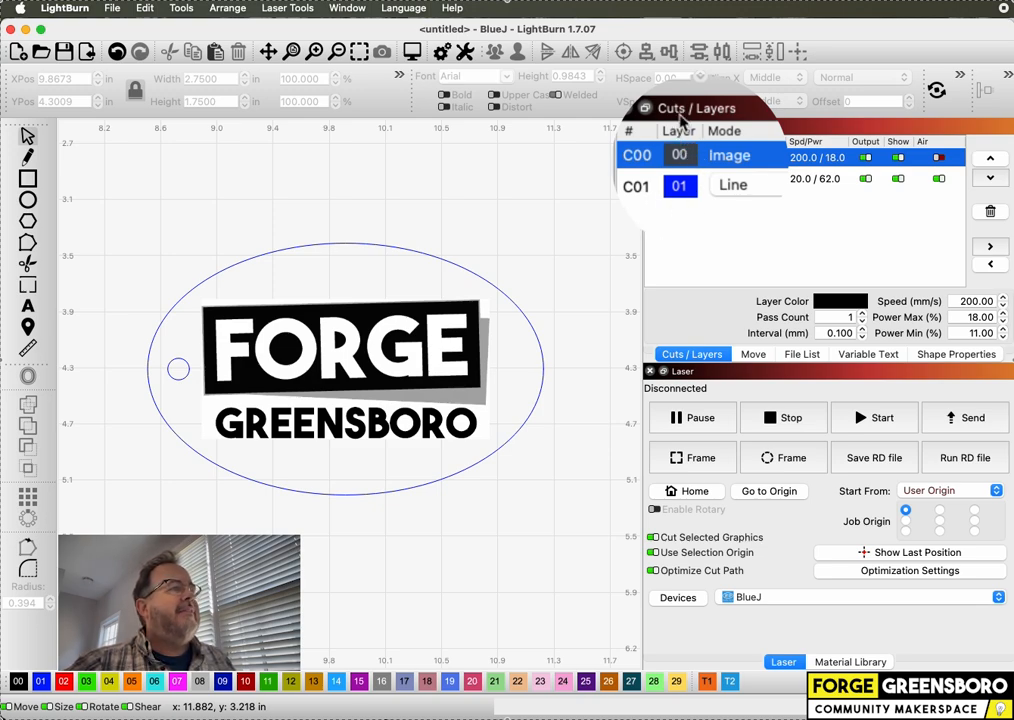
click(762, 194)
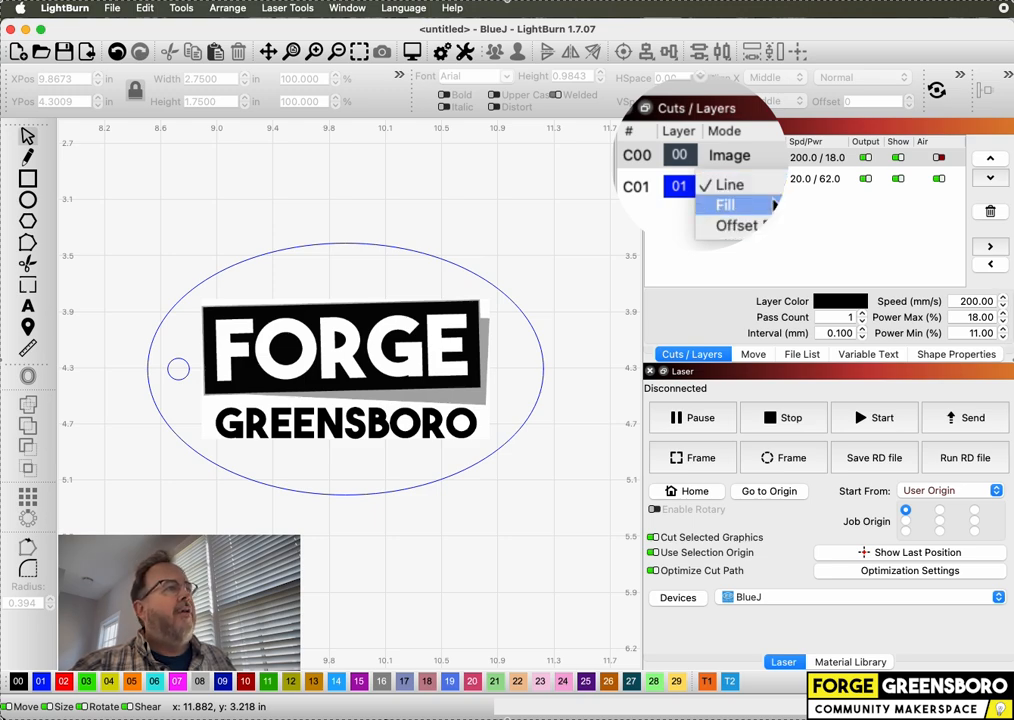
click(773, 197)
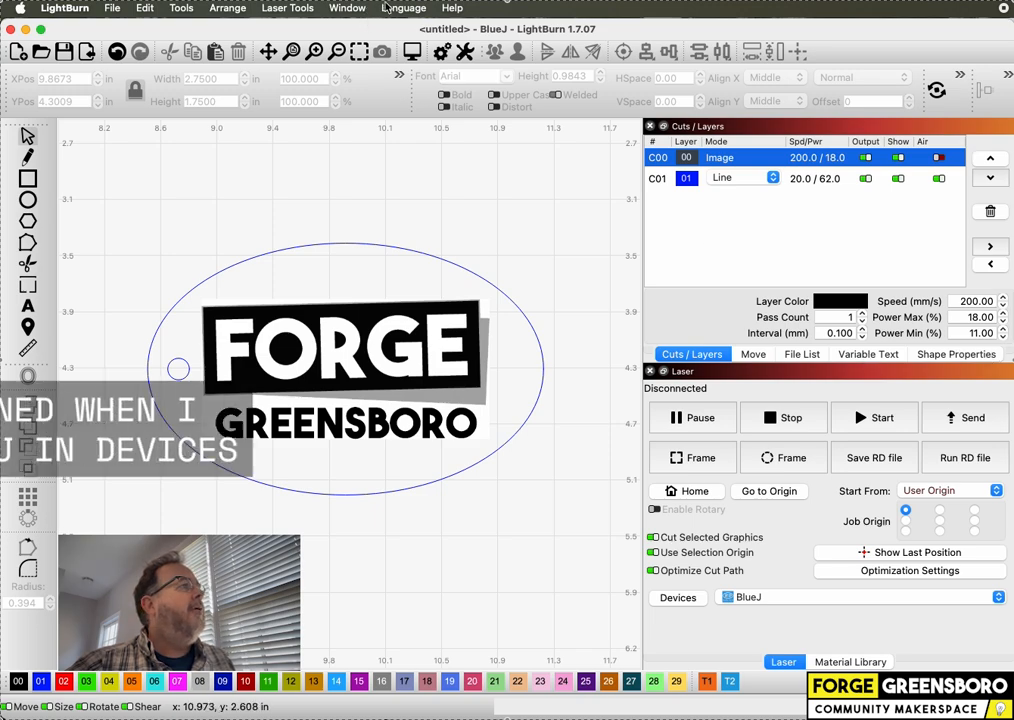
Reset the window to the default layout and open the cut settings of the Image layer C00
click(348, 8)
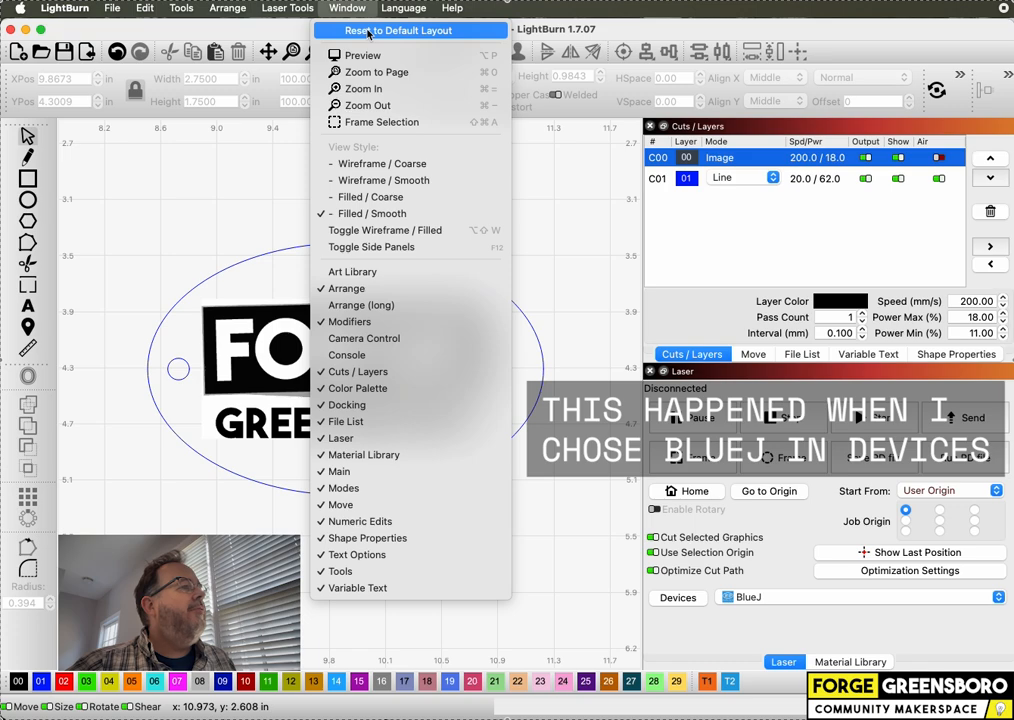
click(368, 31)
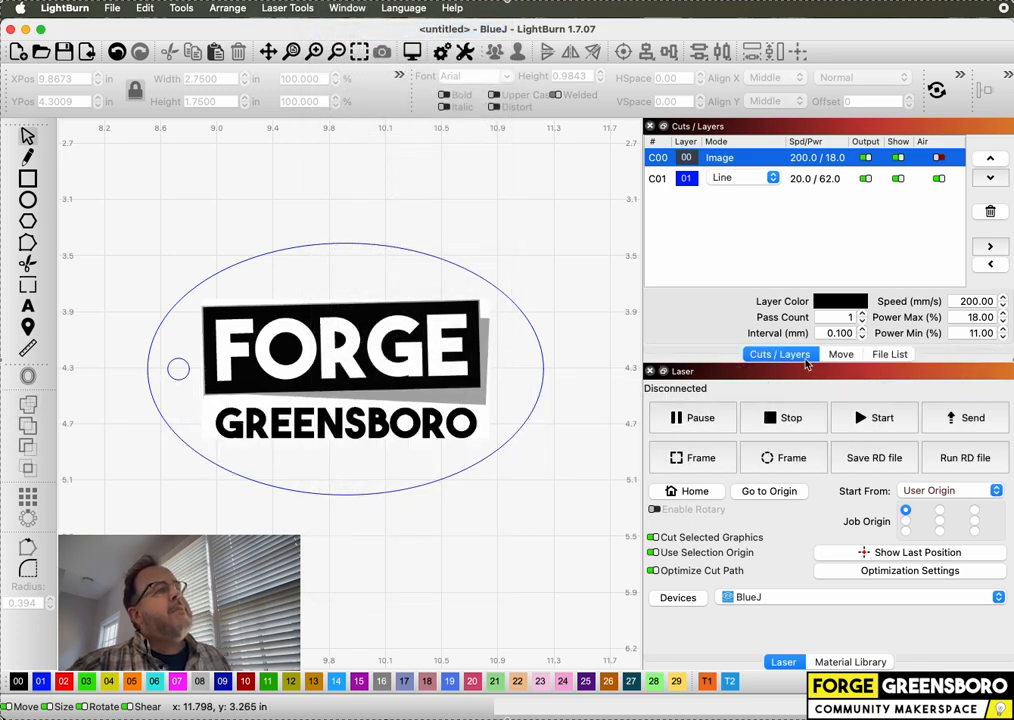
double_click(689, 160)
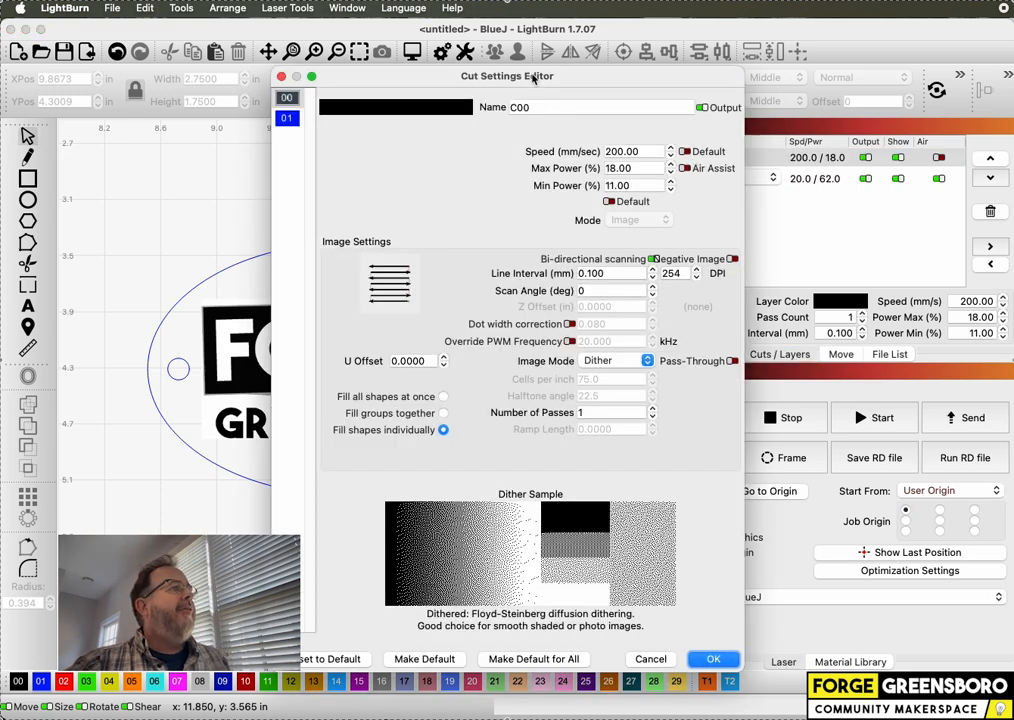
drag(534, 78, 584, 50)
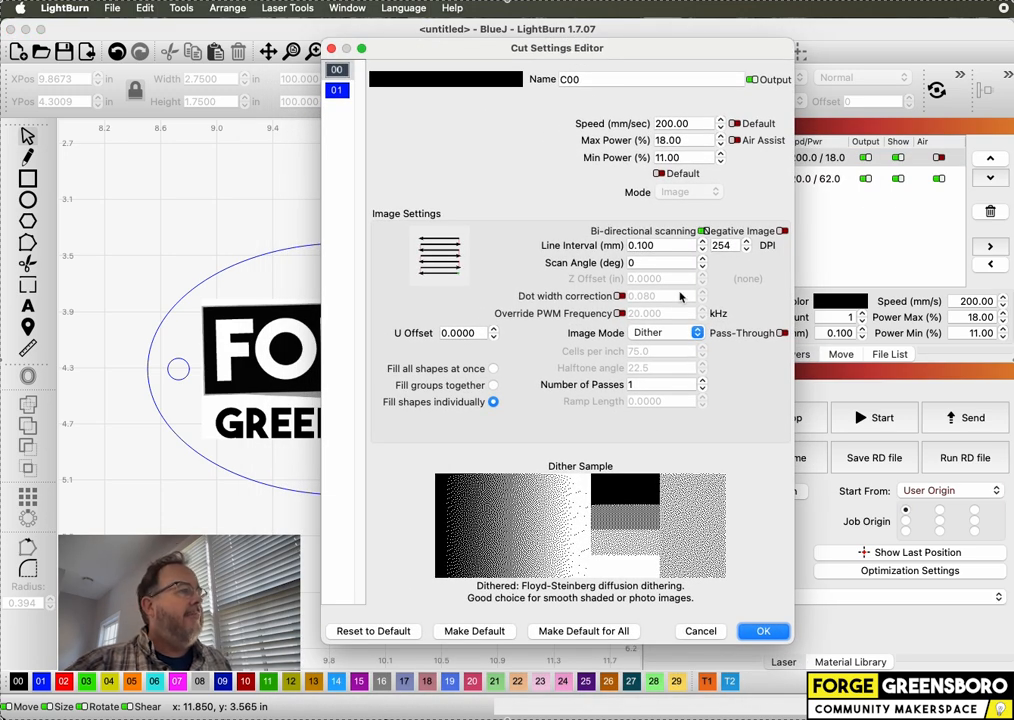
Review the speed, maximum power and minimum power settings of the Image layer
double_click(696, 123)
double_click(696, 123)
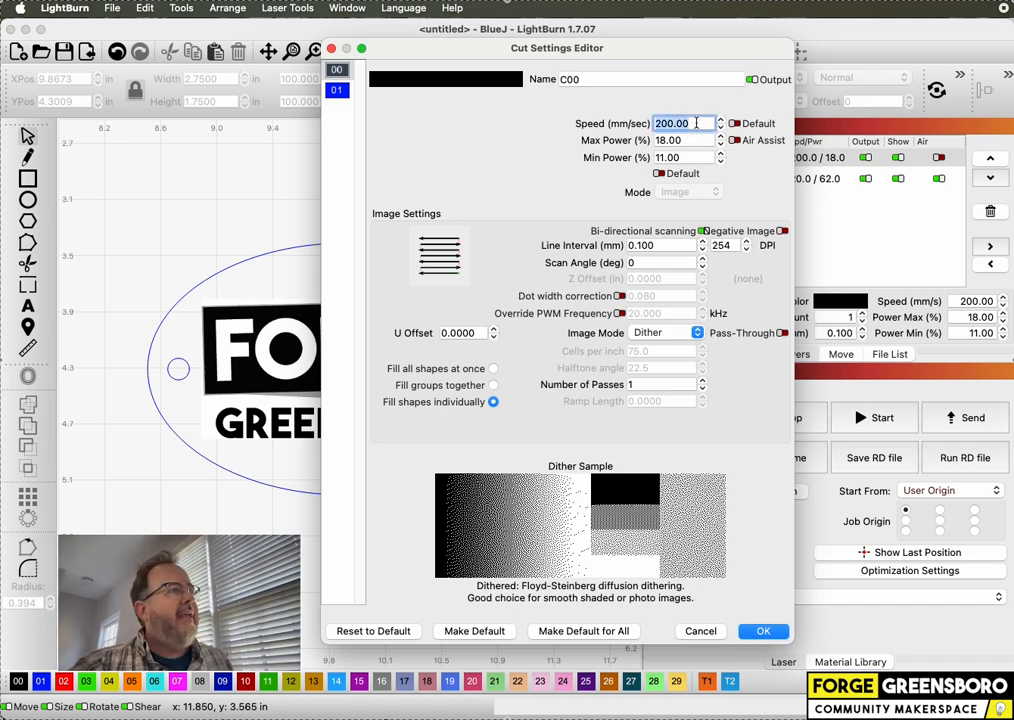
double_click(690, 143)
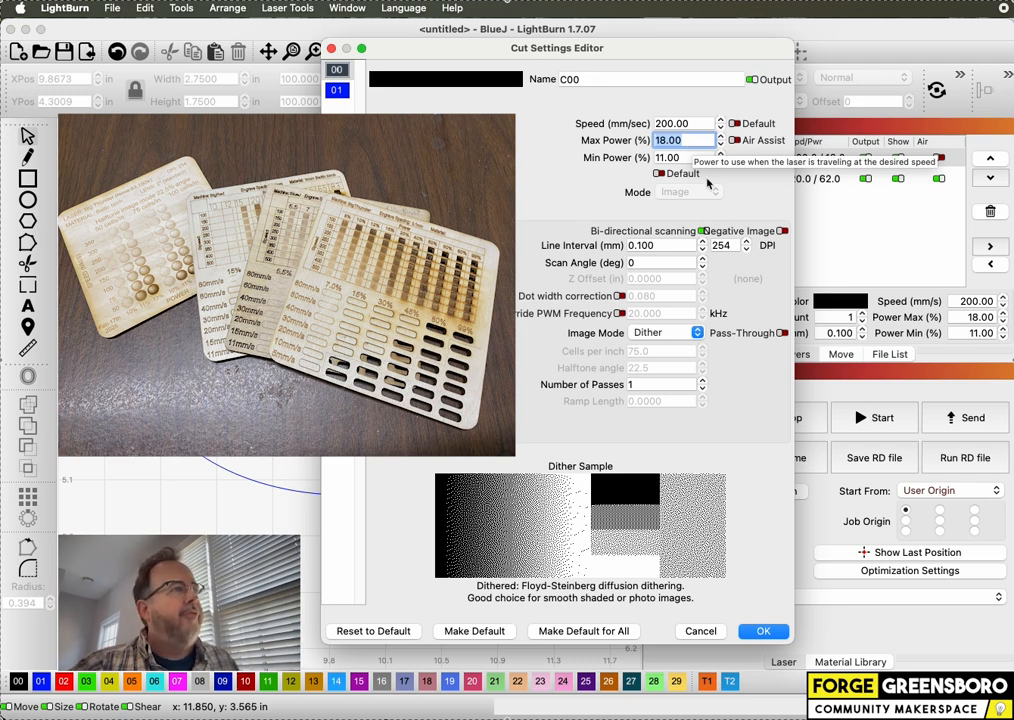
click(697, 156)
triple_click(697, 155)
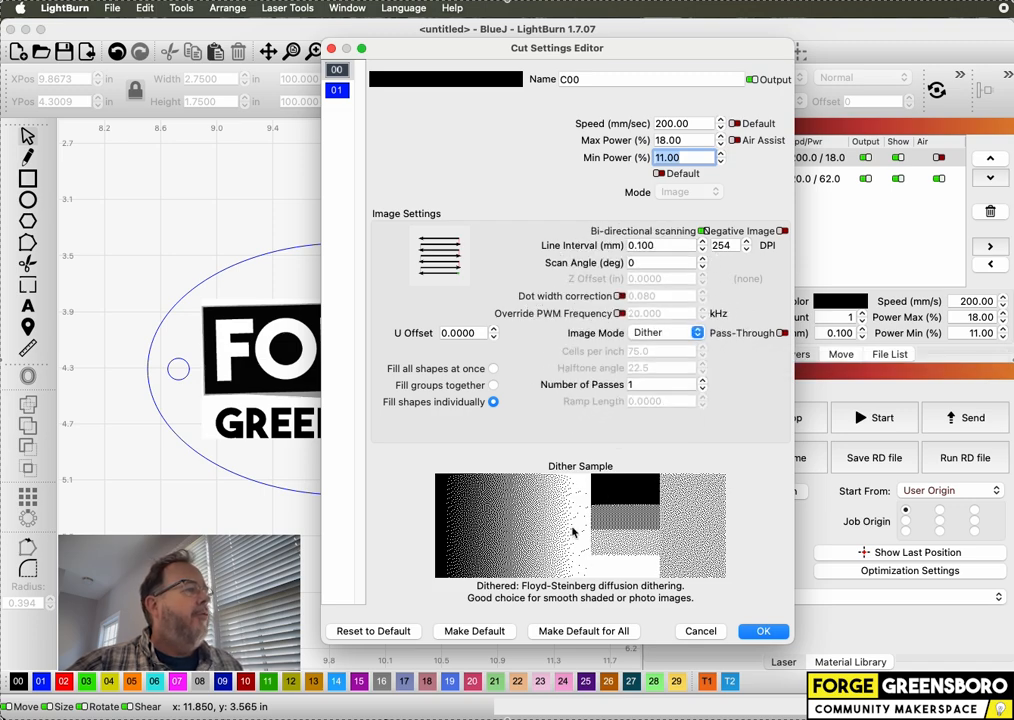
Try the Grayscale image mode, set the Image layer to Threshold instead, and accept the cut settings
click(668, 335)
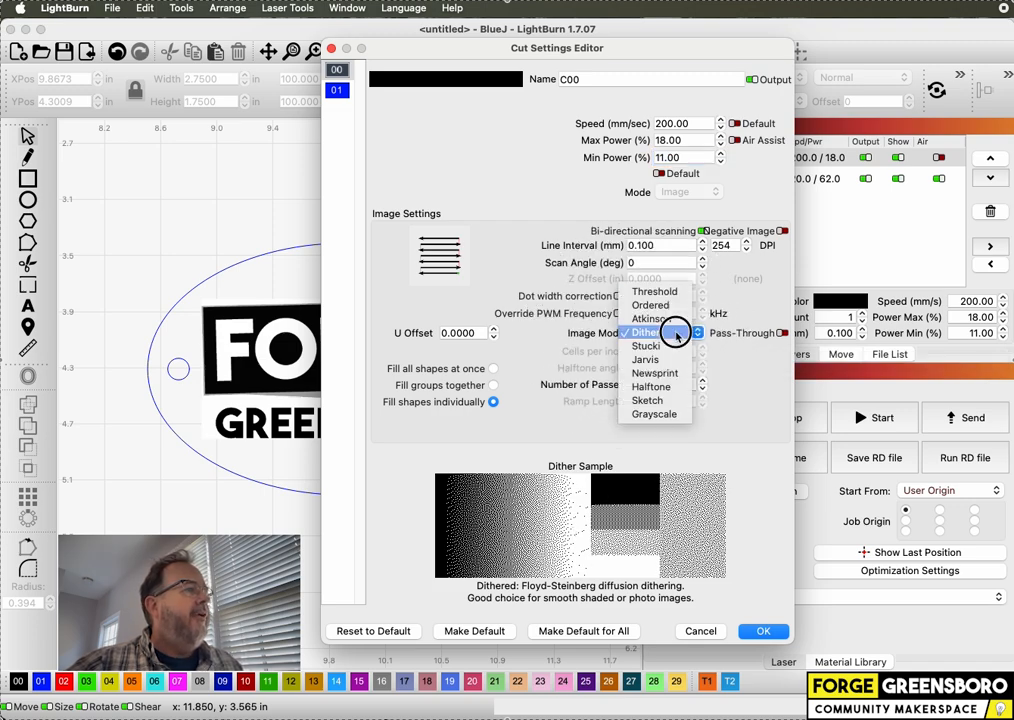
click(676, 413)
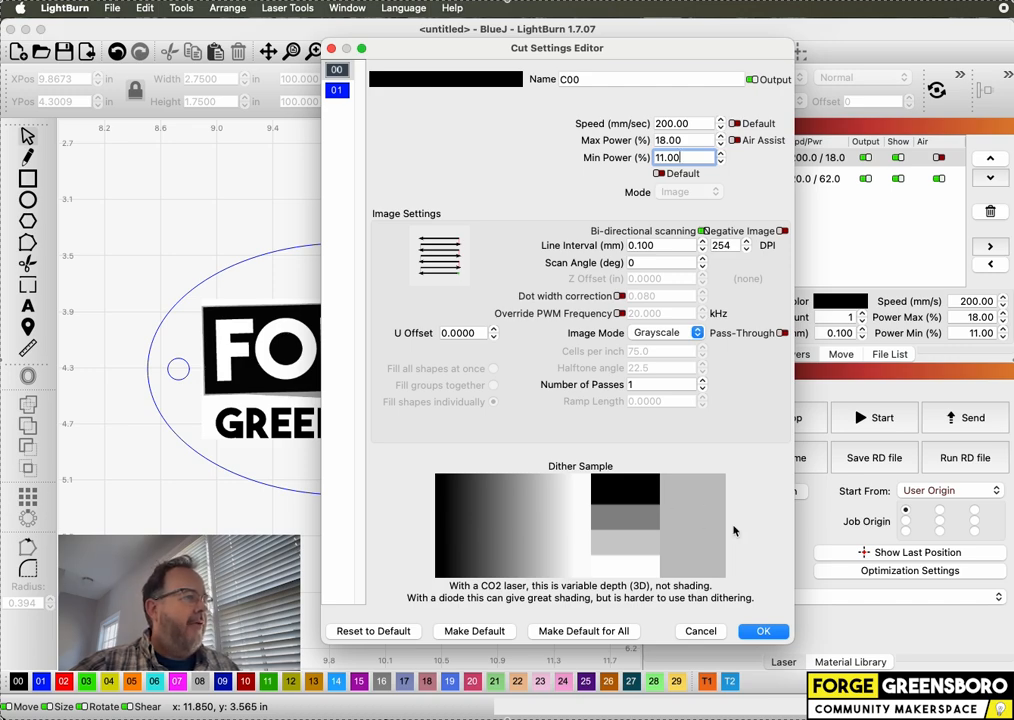
click(695, 332)
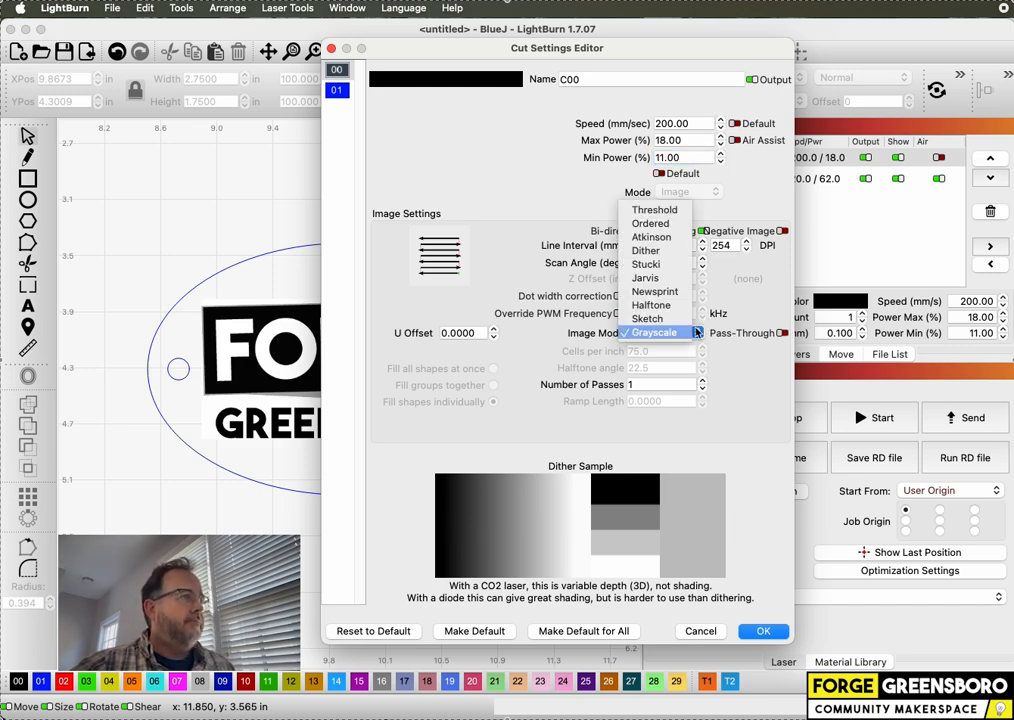
click(680, 212)
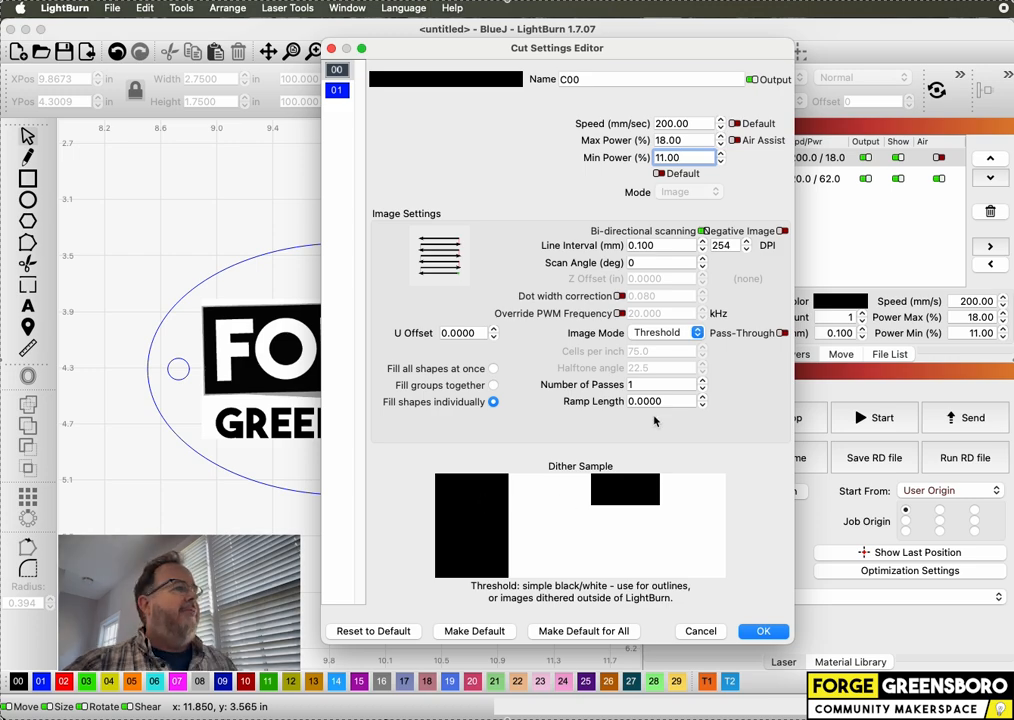
click(752, 634)
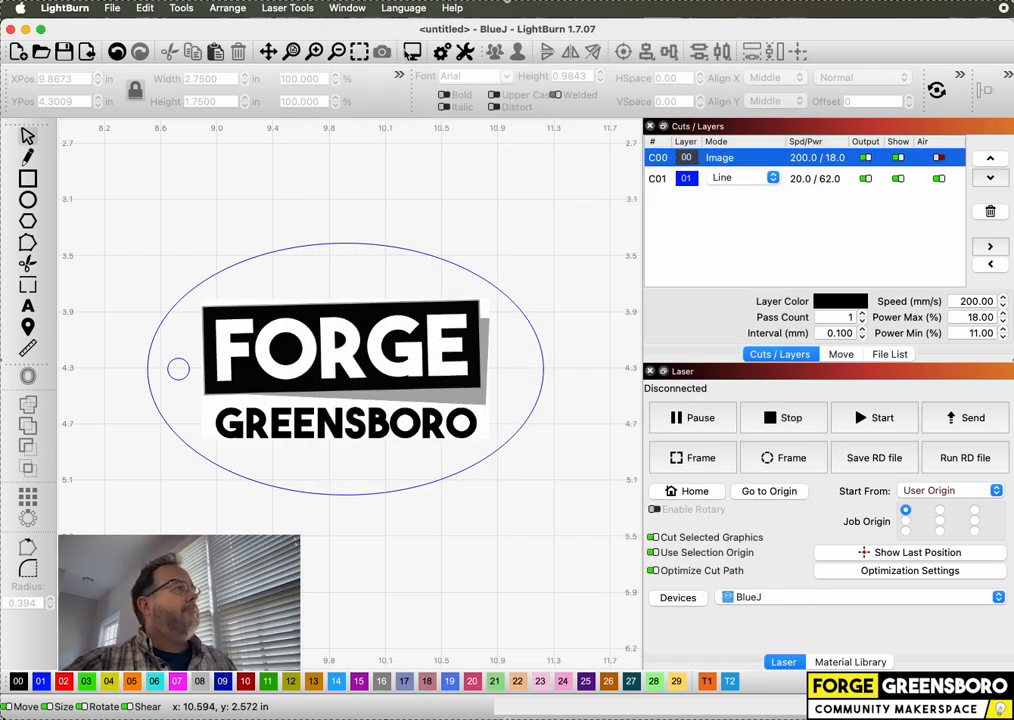
Preview the laser job with the ellipse, hole and logo all selected, and close the preview
click(413, 55)
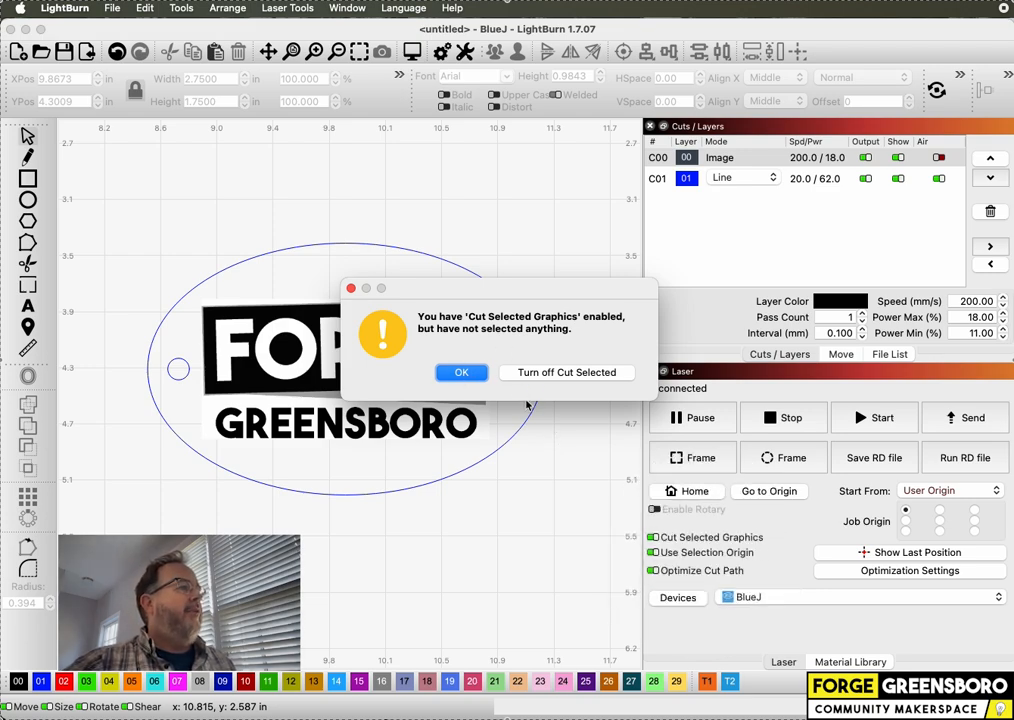
click(351, 288)
click(570, 202)
drag(570, 202, 129, 535)
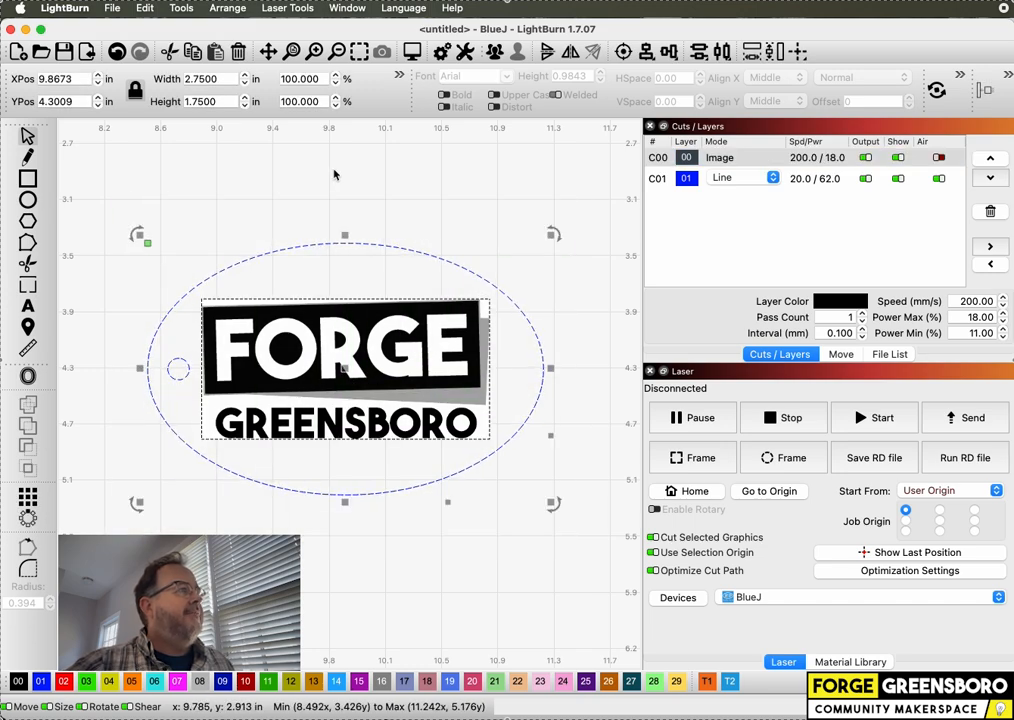
click(413, 51)
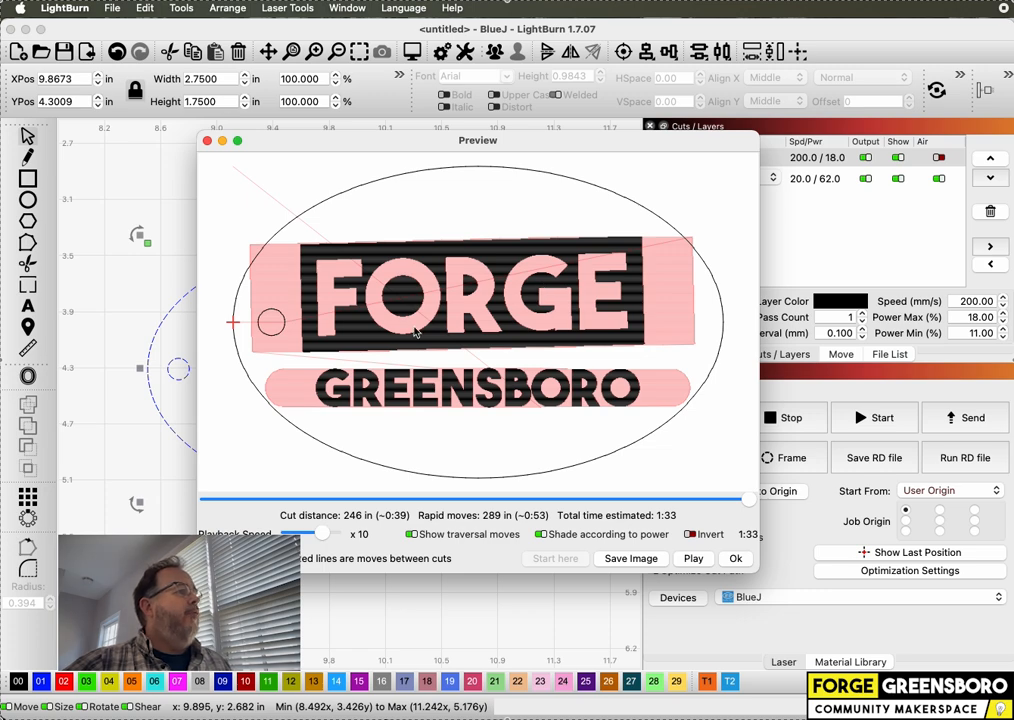
drag(522, 142, 790, 157)
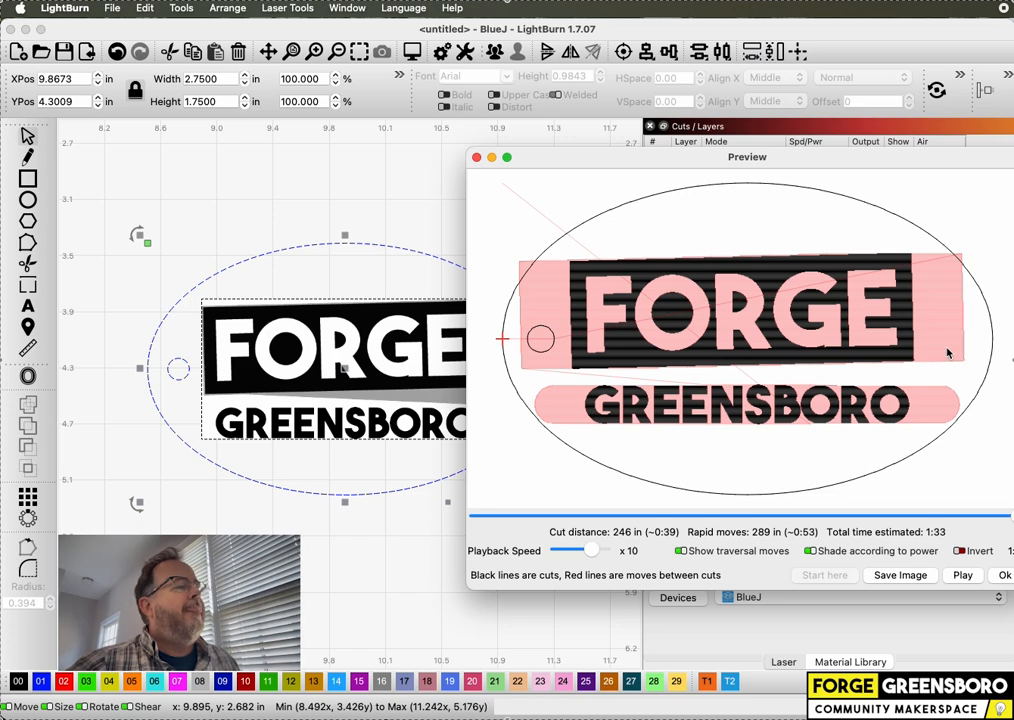
click(477, 159)
click(512, 205)
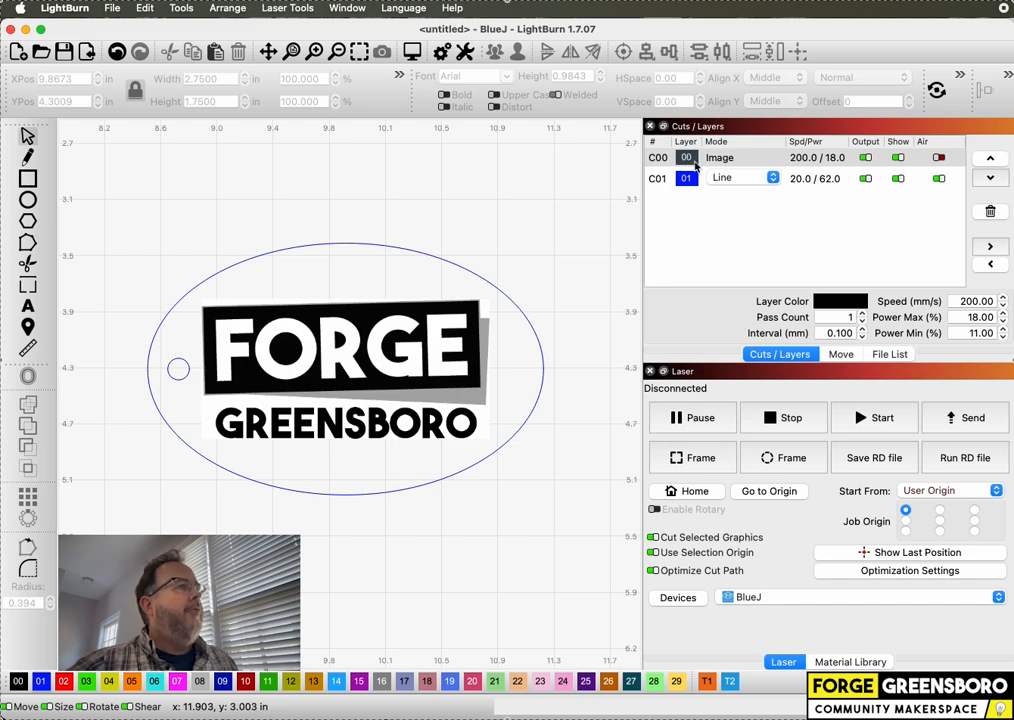
Open Adjust Image for the logo and shrink its window so all controls and the image mode list fit
click(413, 368)
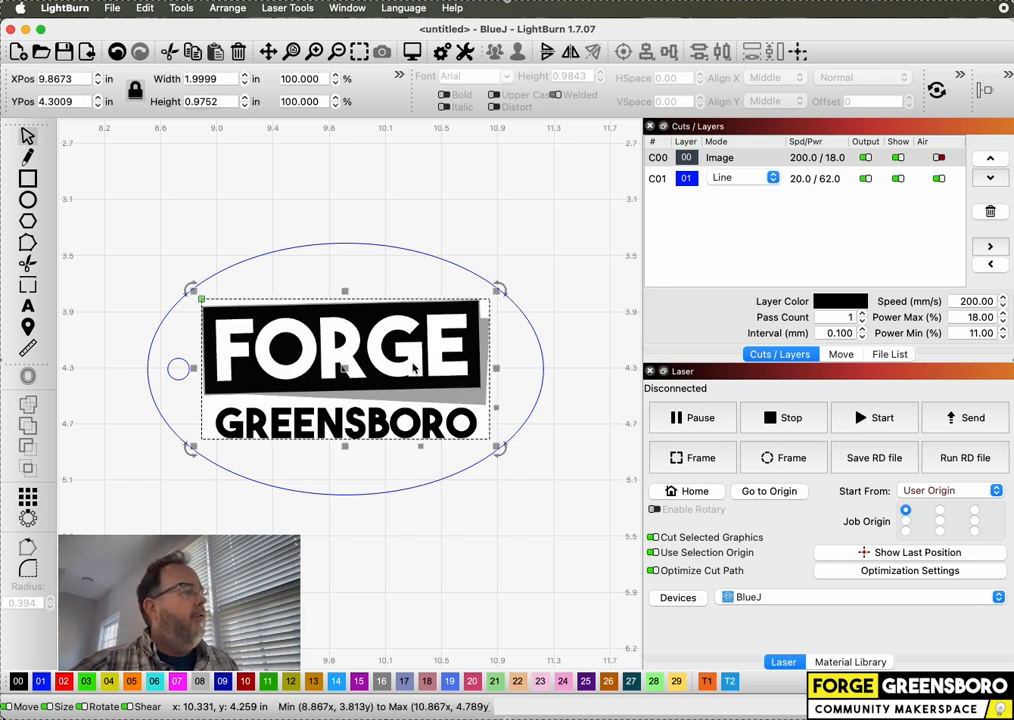
right_click(413, 368)
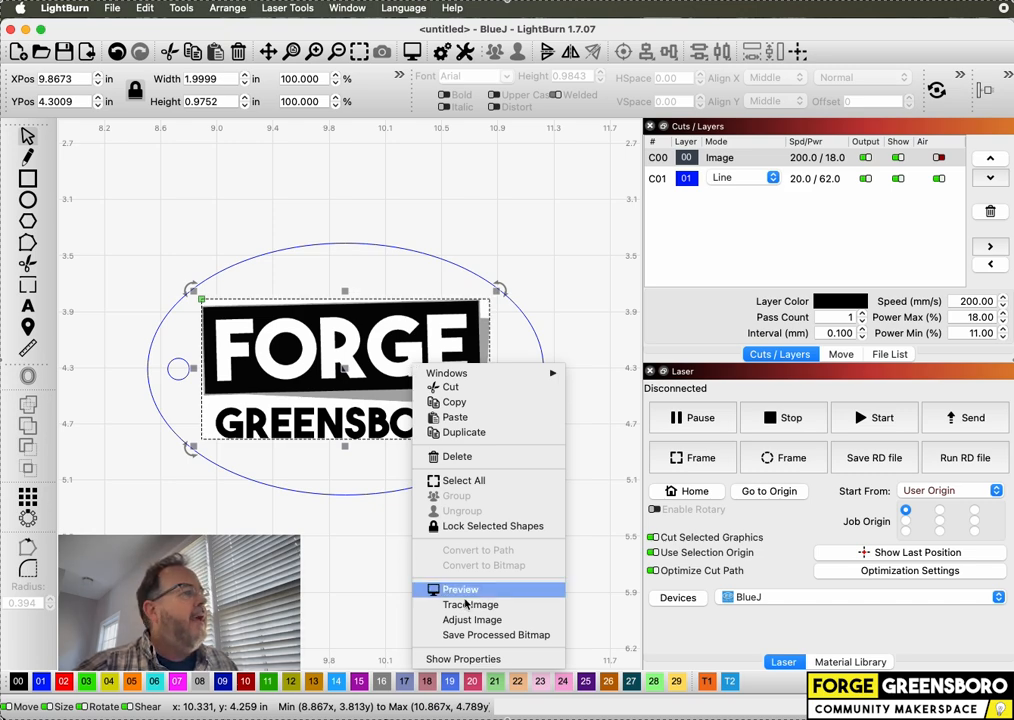
click(517, 622)
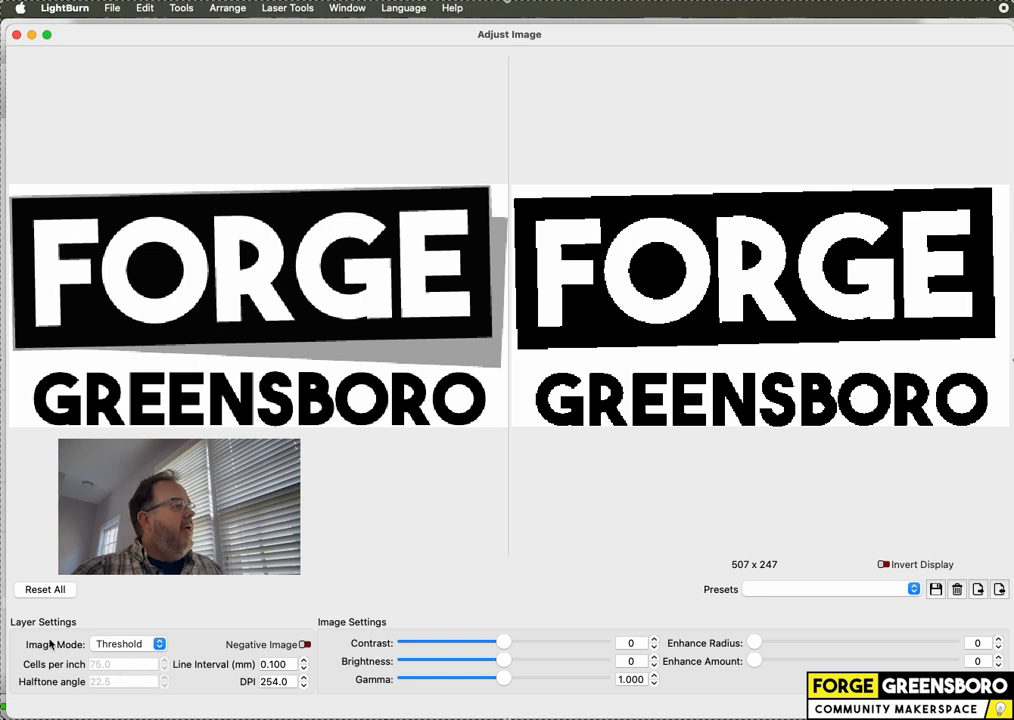
click(143, 645)
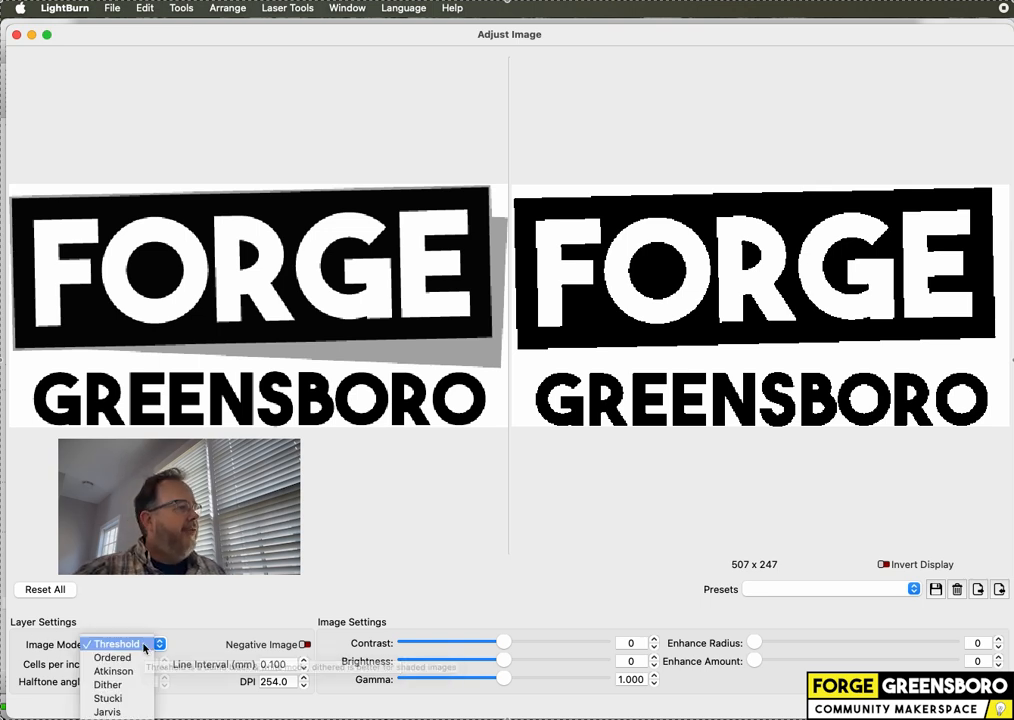
click(143, 645)
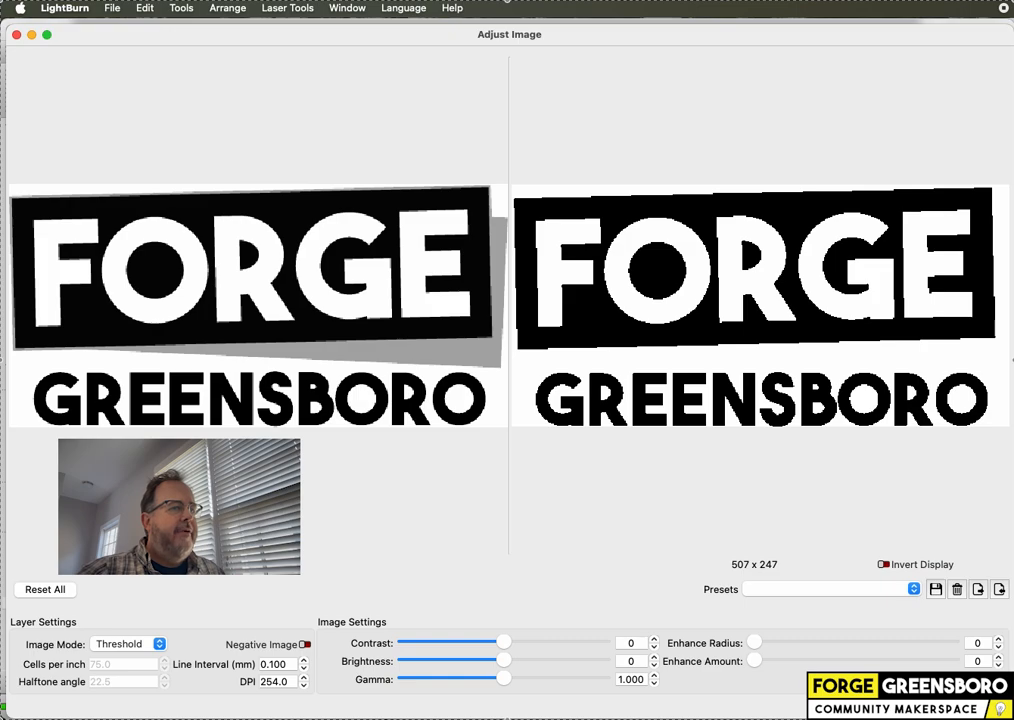
drag(1005, 716, 996, 631)
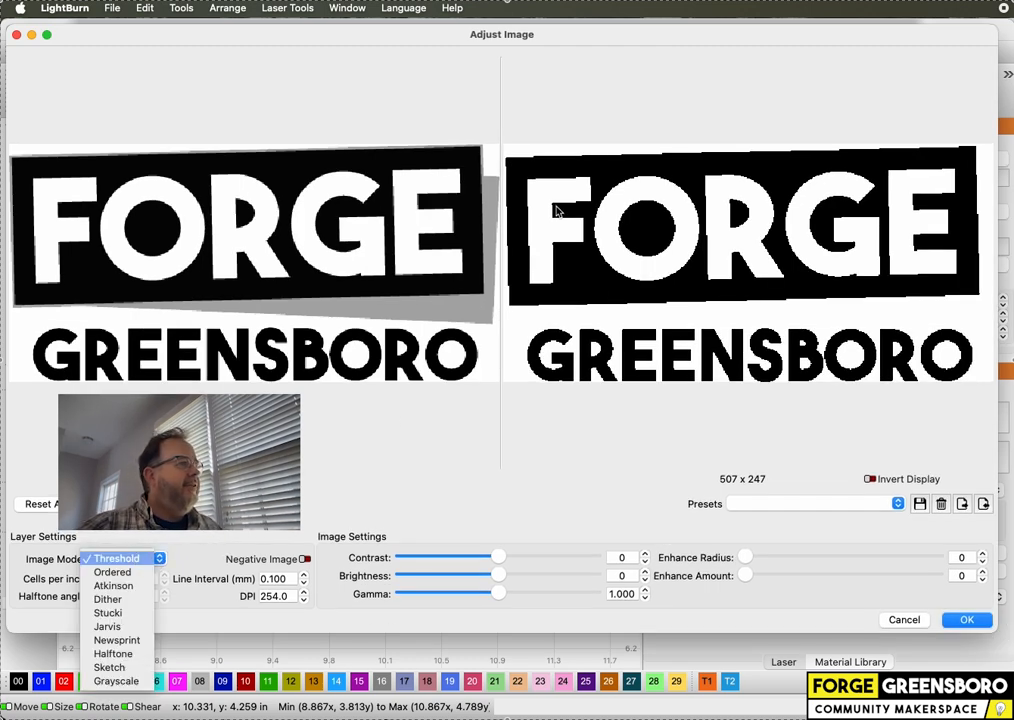
Set the logo's image mode to Ordered and examine the resulting dot pattern up close
click(131, 576)
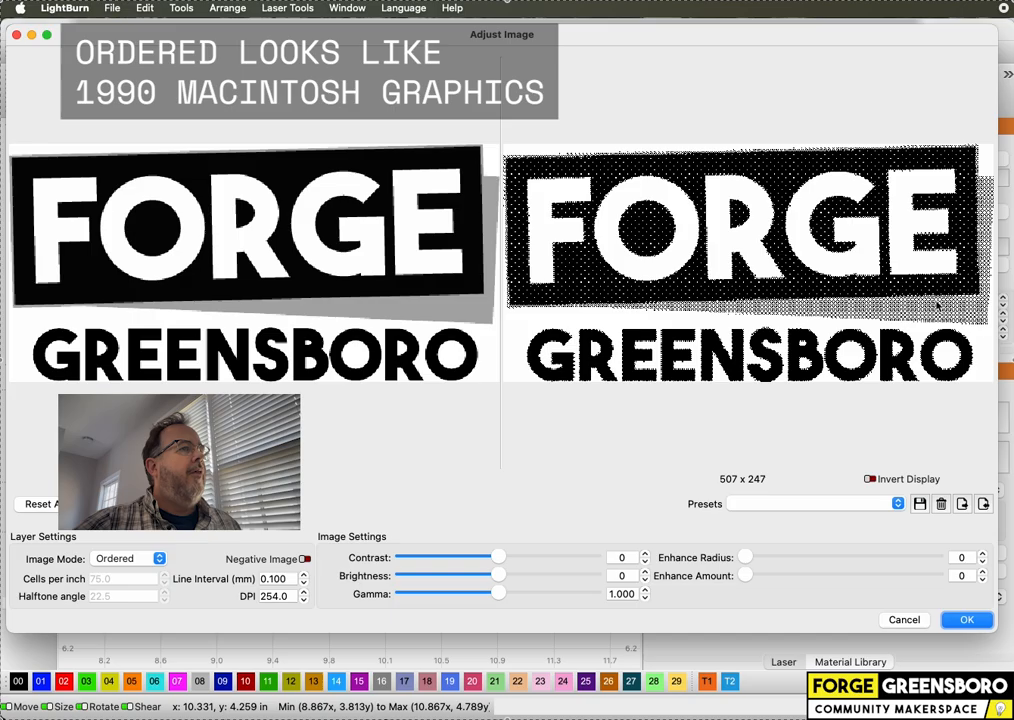
scroll(937, 306, up, 6)
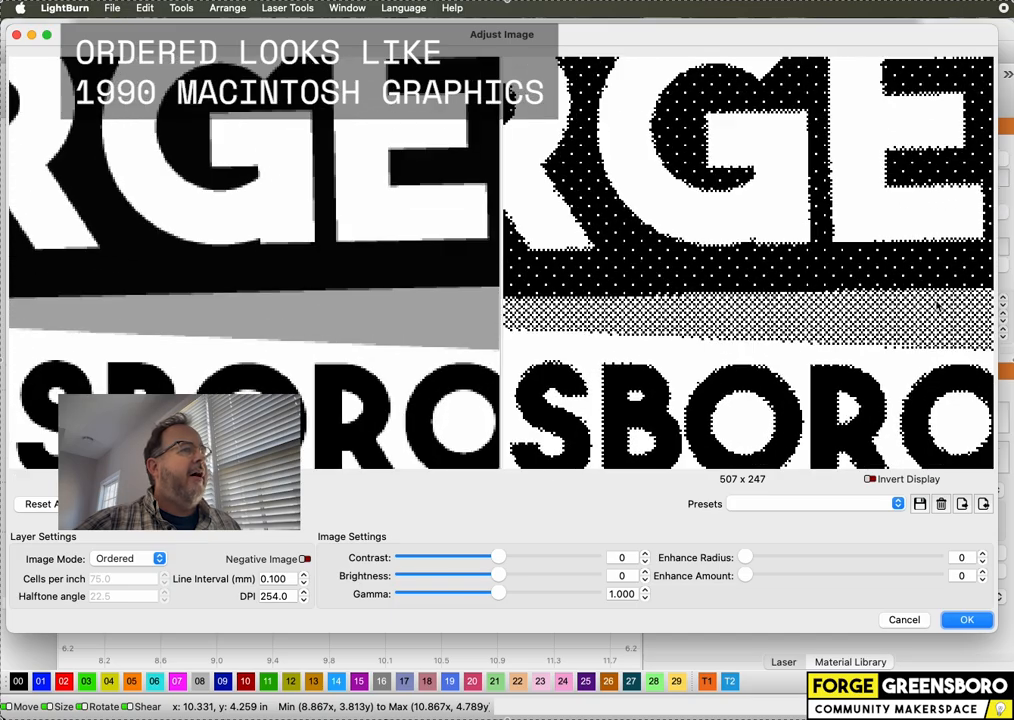
scroll(937, 306, up, 2)
scroll(818, 285, down, 7)
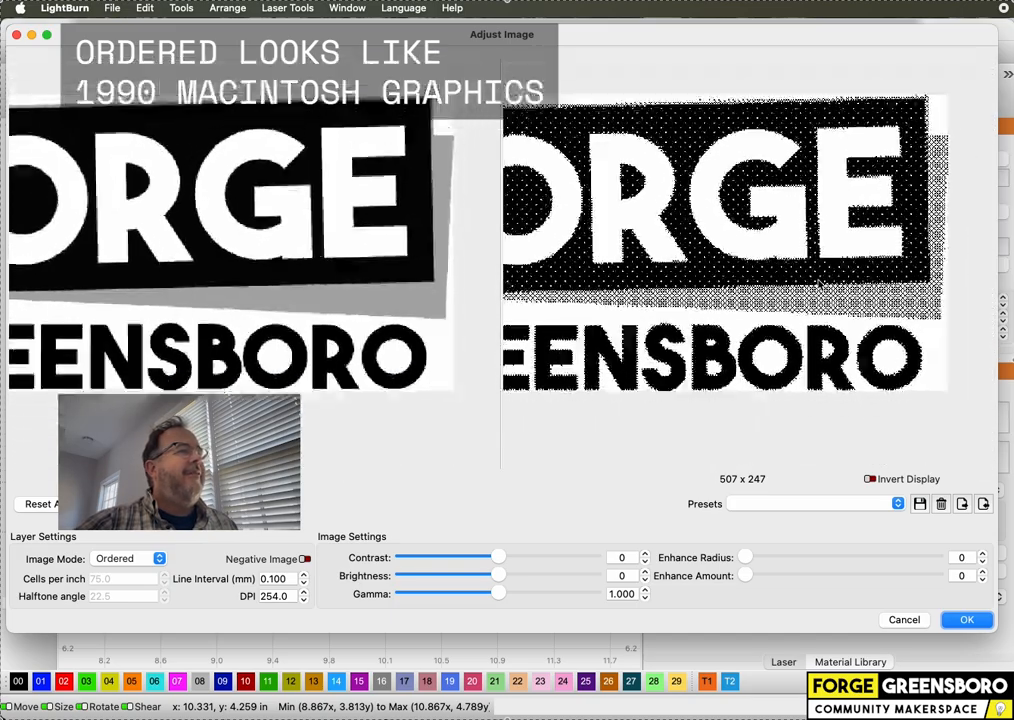
Try the Atkinson image mode on the logo and examine its dot pattern up close
scroll(961, 348, down, 2)
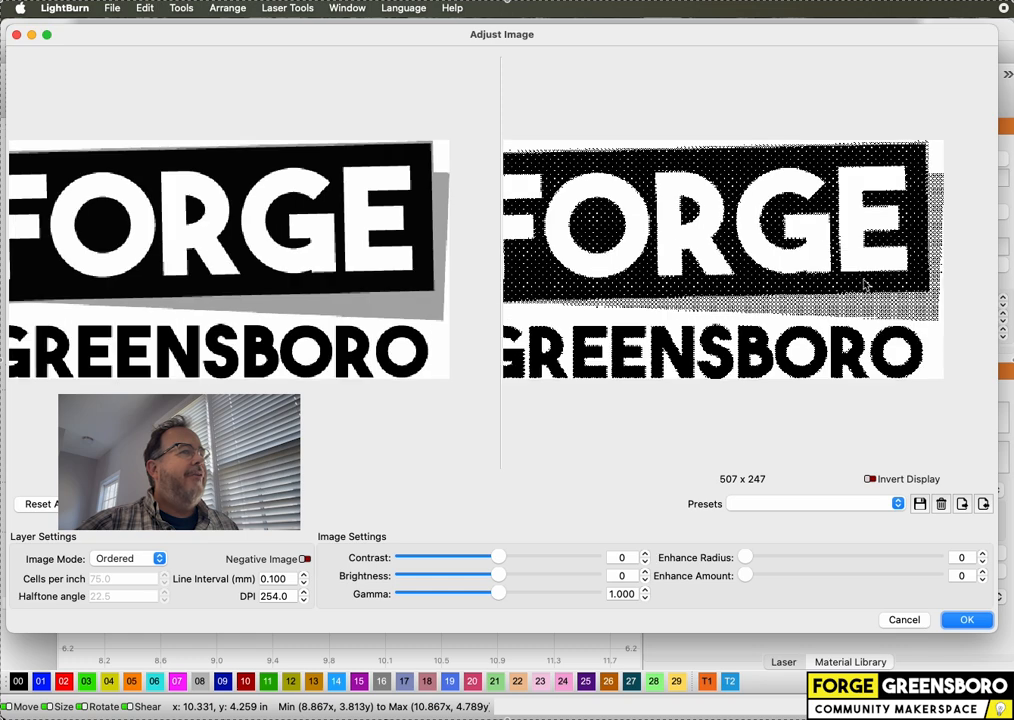
click(157, 561)
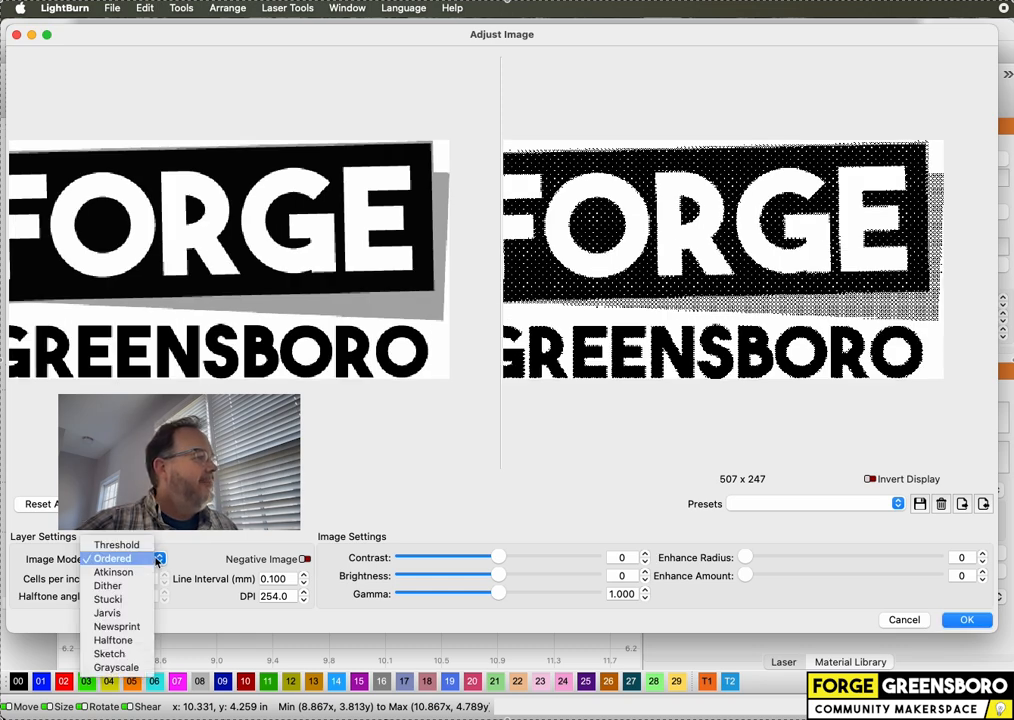
click(143, 572)
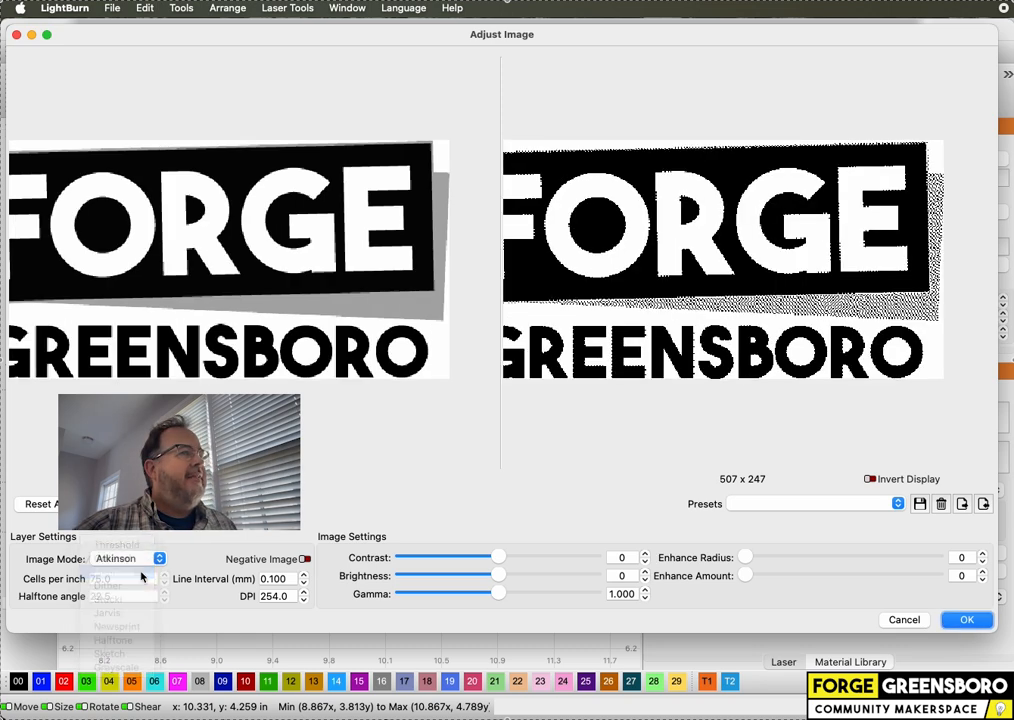
scroll(880, 300, up, 3)
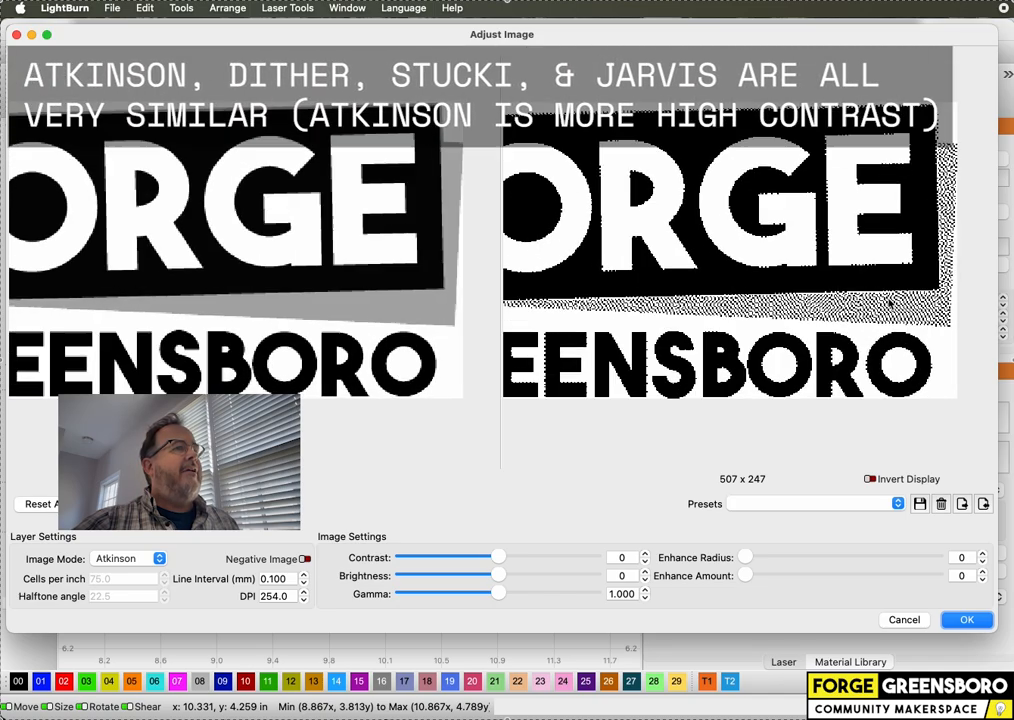
scroll(938, 343, down, 5)
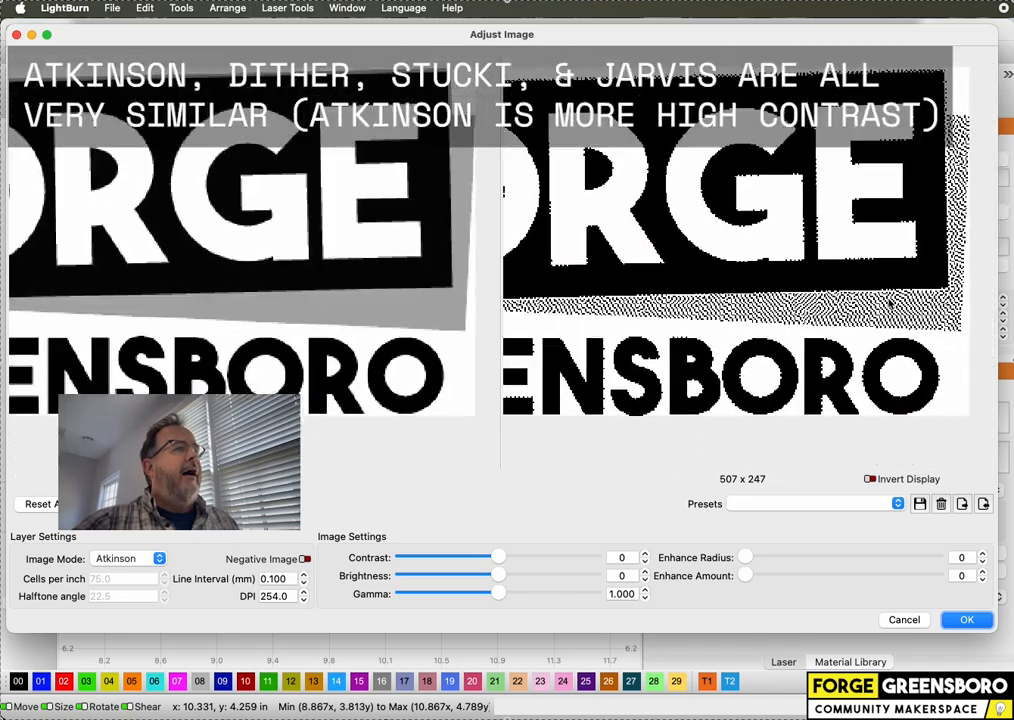
scroll(900, 335, down, 3)
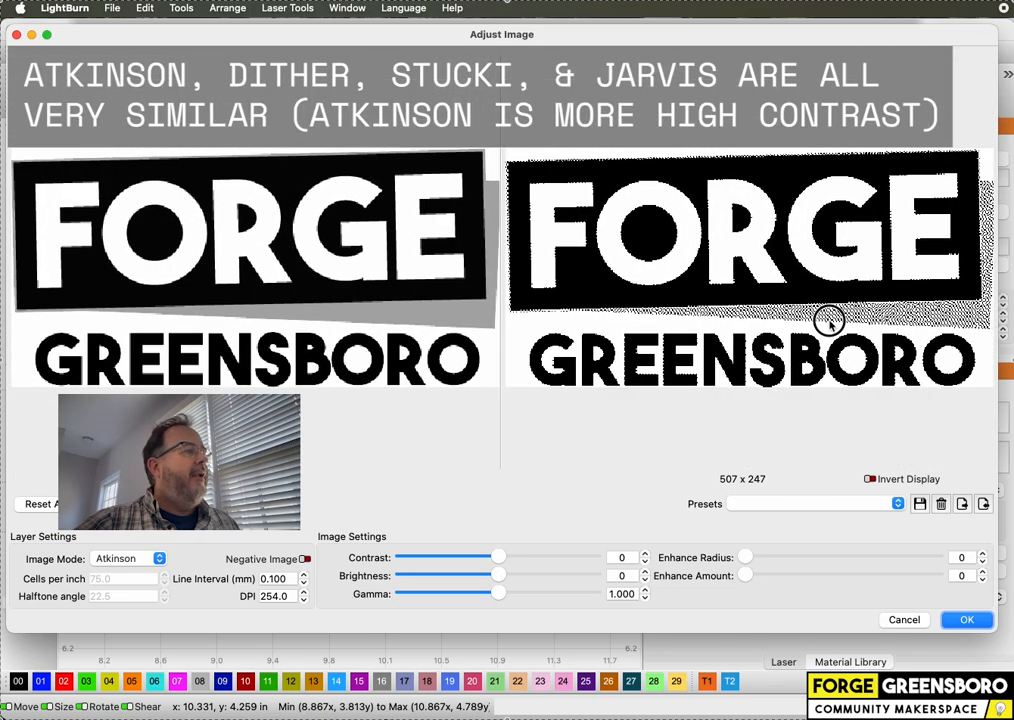
Try the Dither, Stucki and Jarvis image modes on the logo to compare their patterns
click(159, 559)
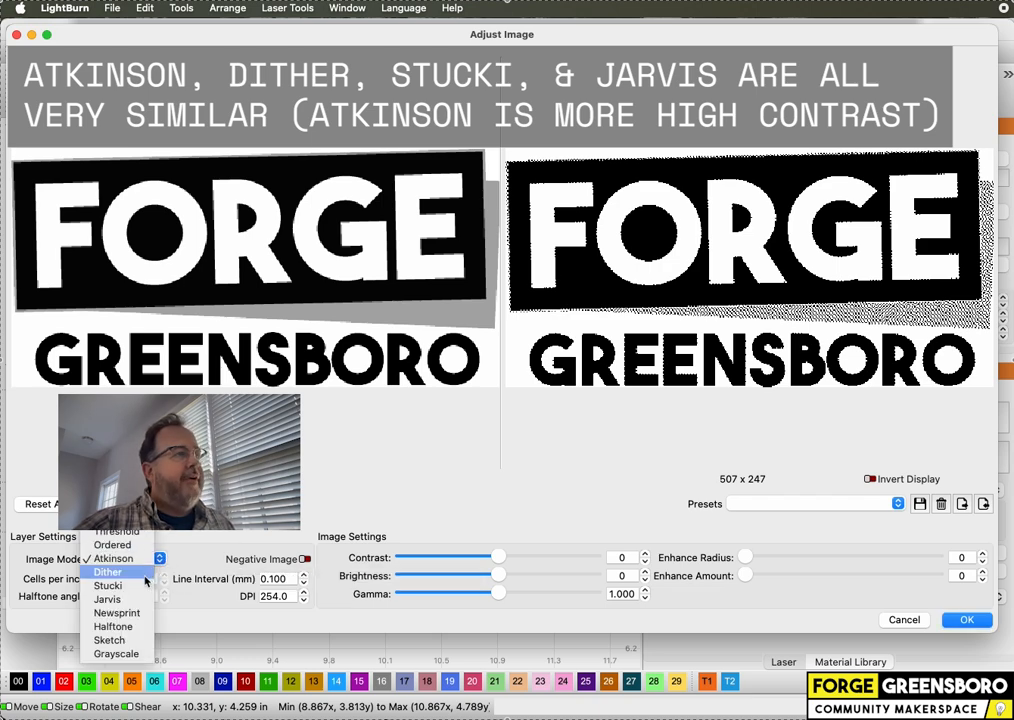
click(145, 572)
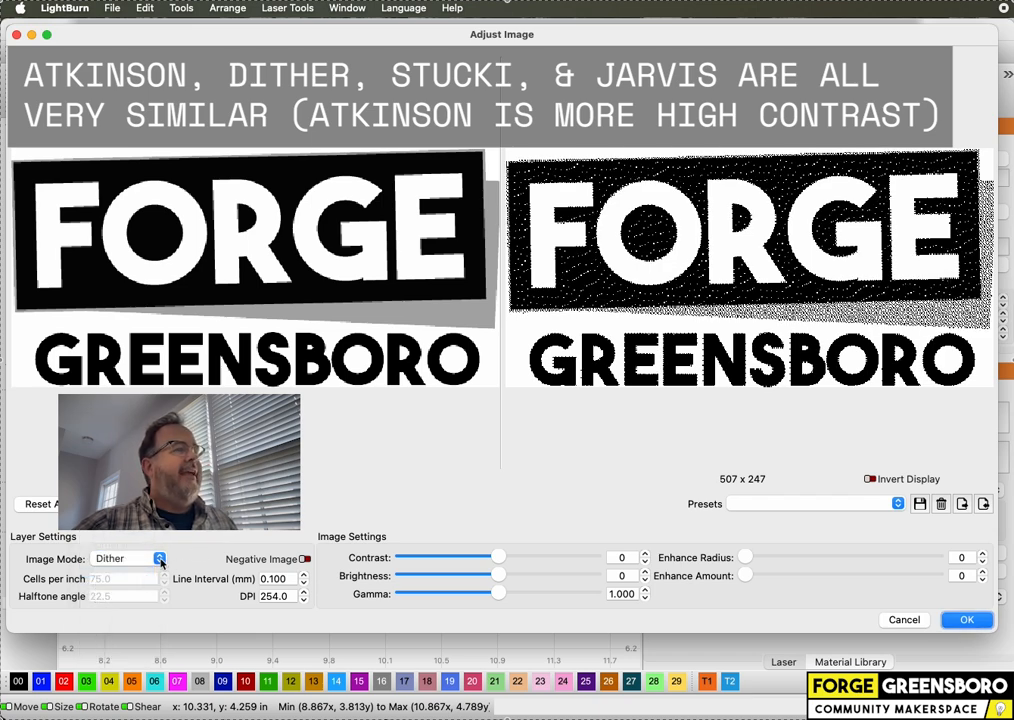
click(155, 558)
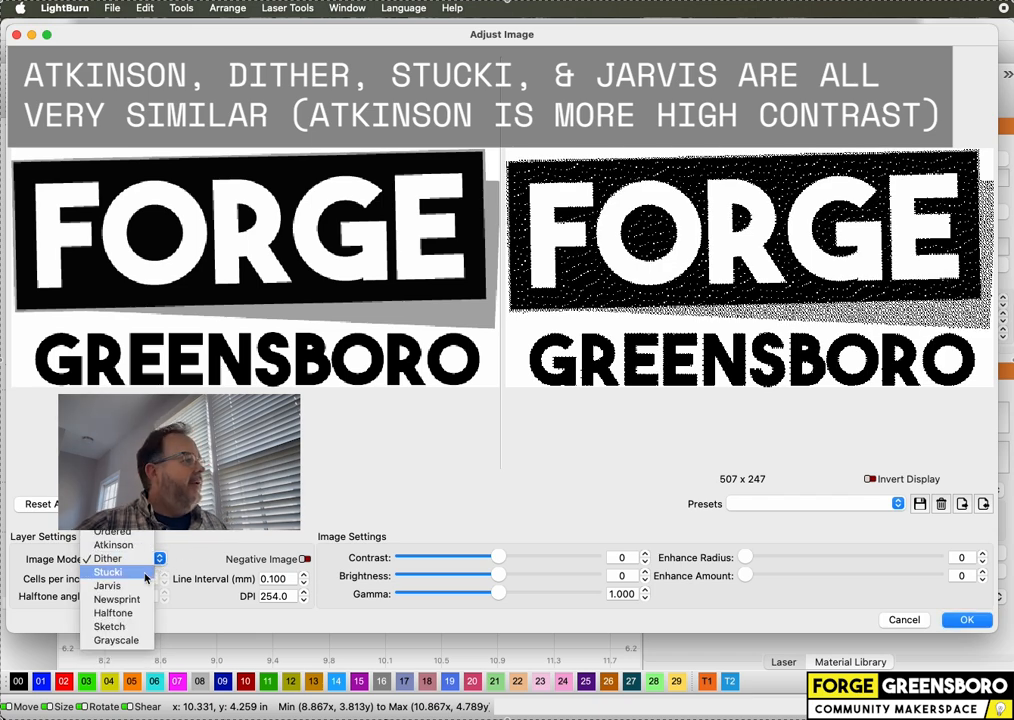
click(145, 574)
click(143, 560)
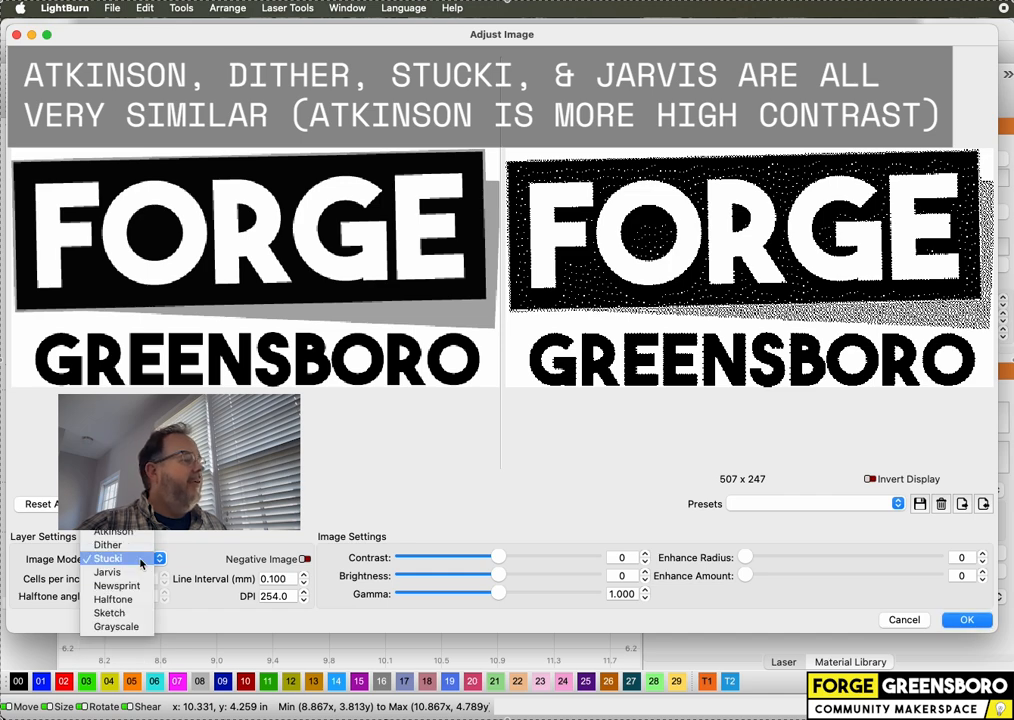
click(137, 570)
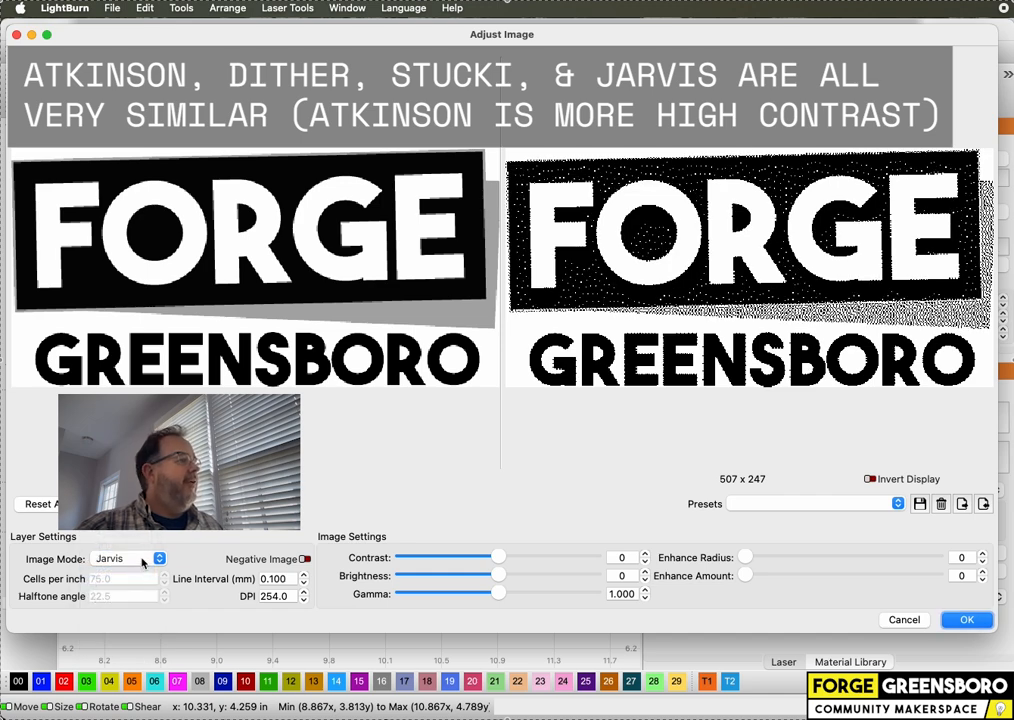
Try the Newsprint and Halftone image modes on the logo and select Halftone's cells per inch value
click(145, 559)
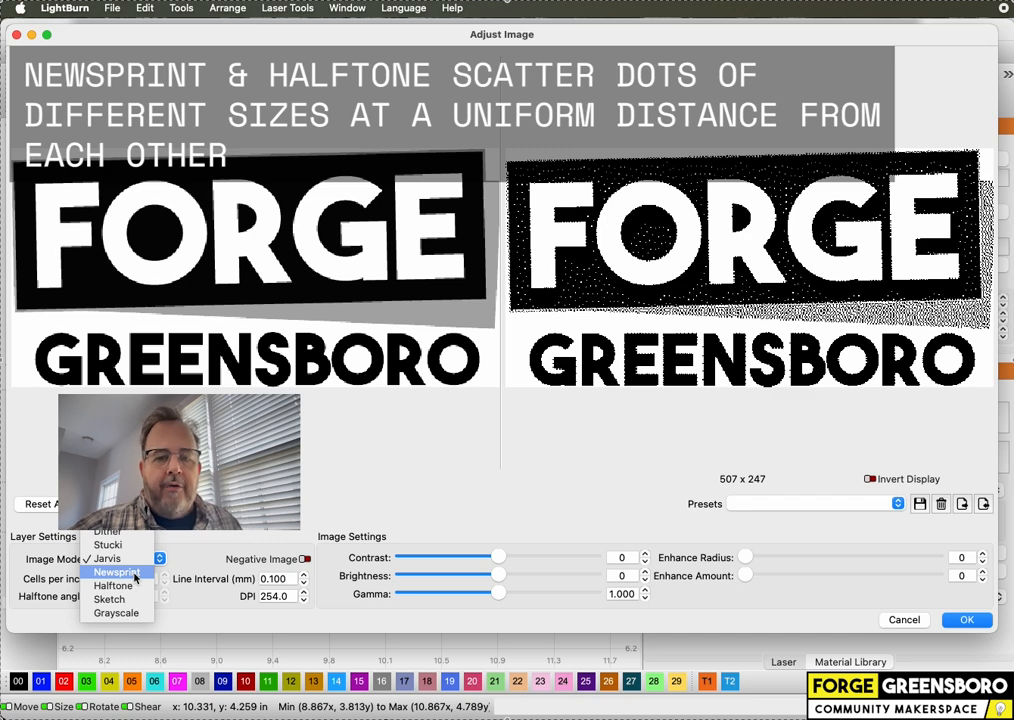
click(134, 576)
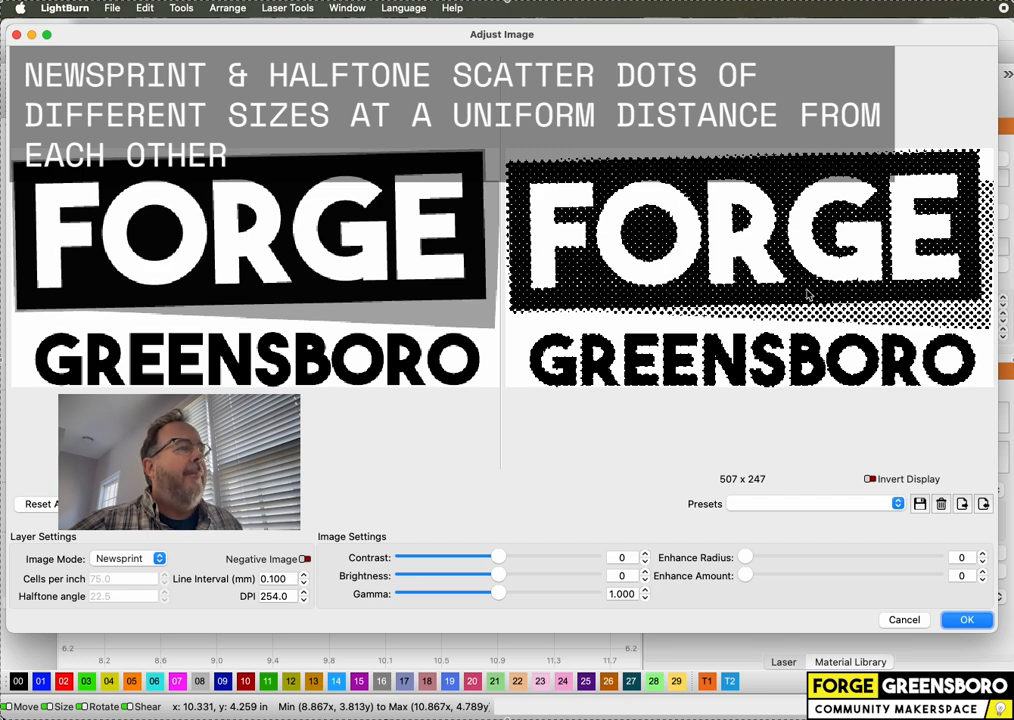
click(155, 566)
click(147, 572)
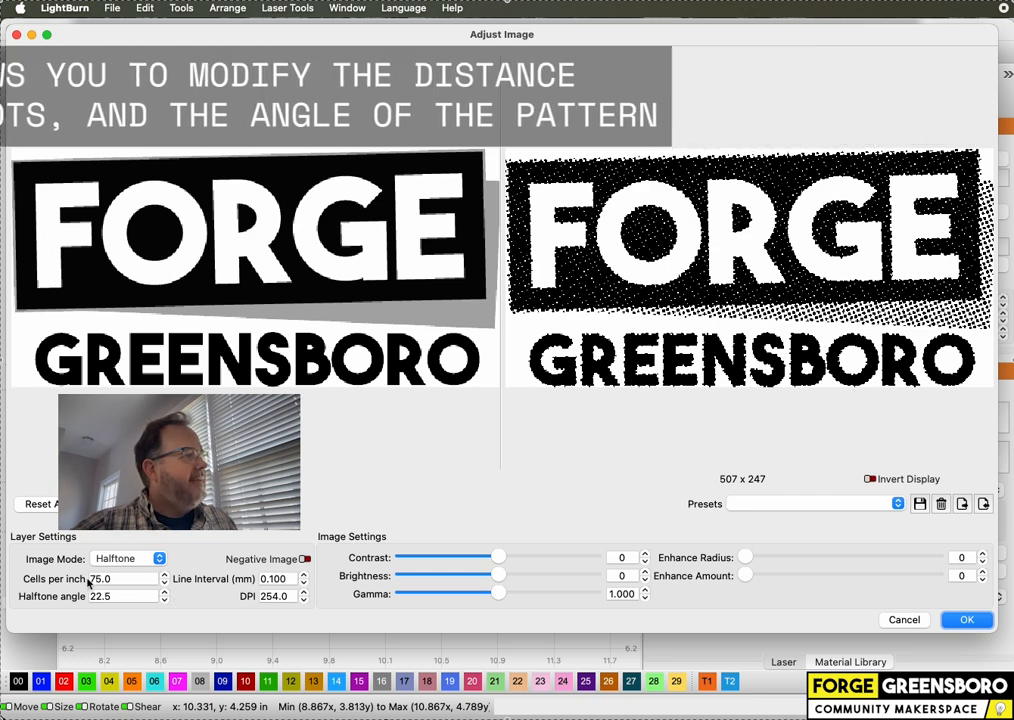
drag(155, 577, 108, 578)
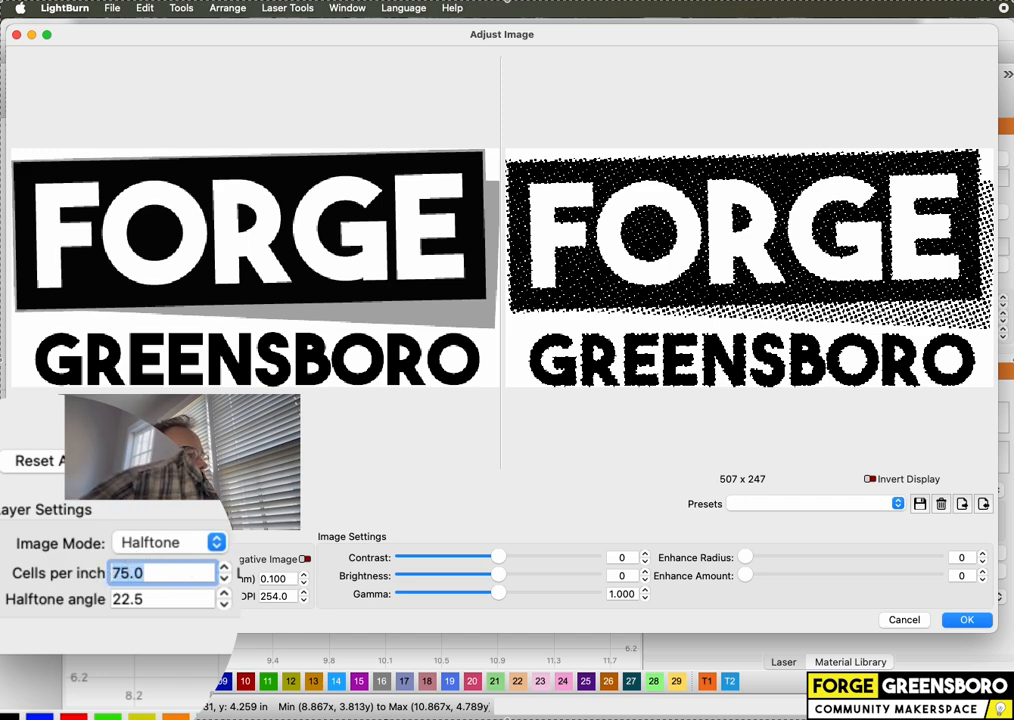
Set the logo's image mode to Dither, inspect its pixels up close, and accept the image adjustments
click(215, 541)
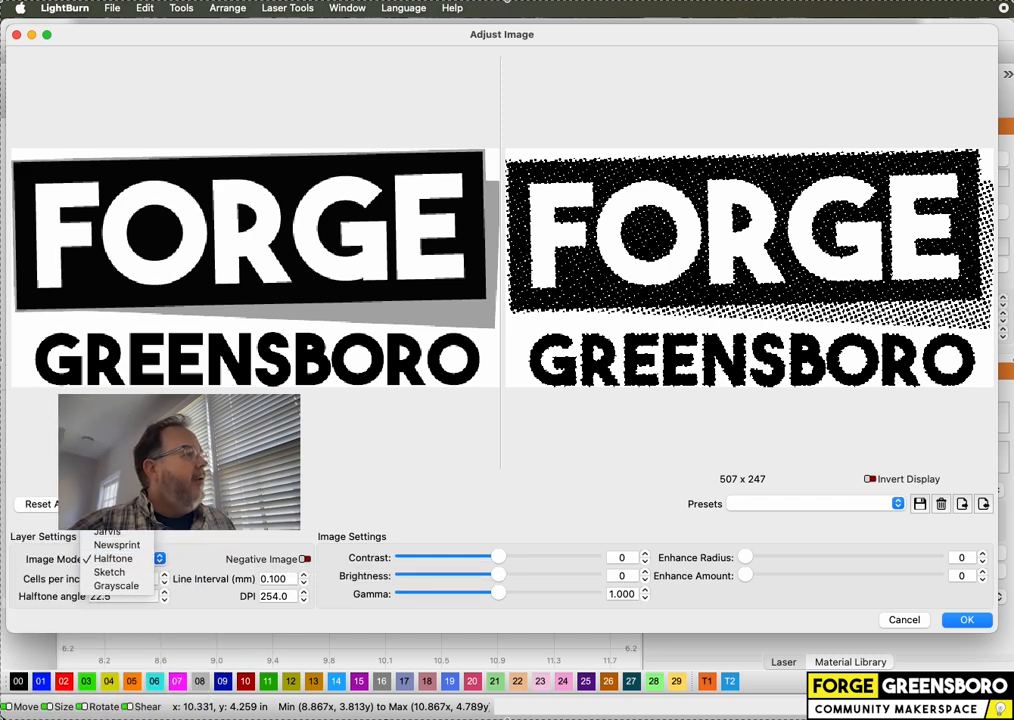
click(110, 504)
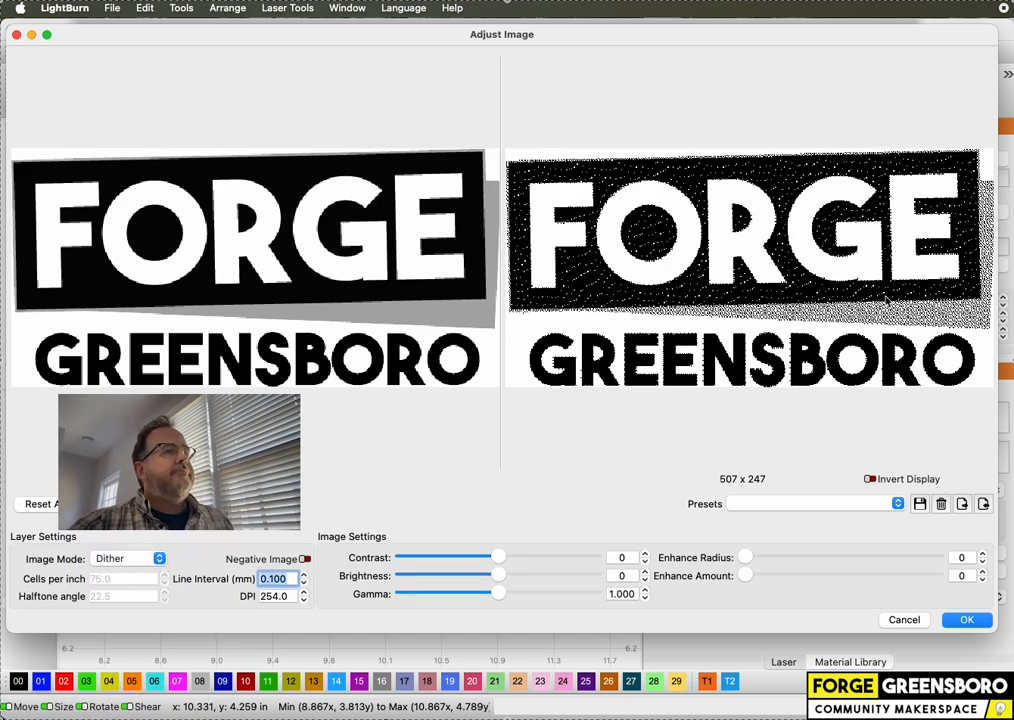
scroll(893, 316, up, 10)
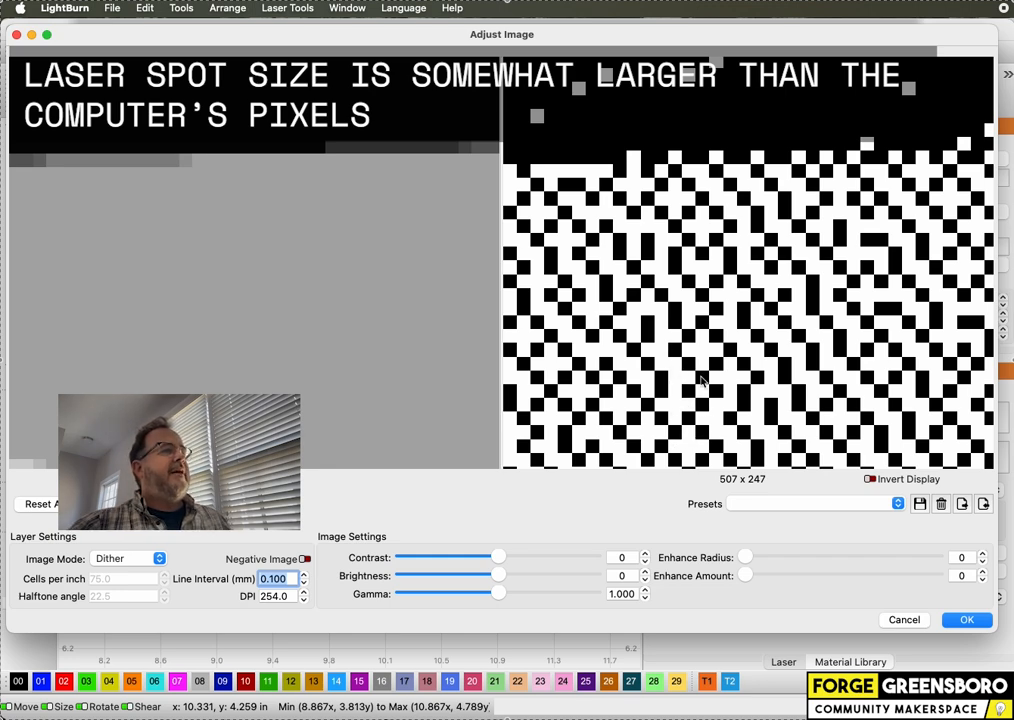
scroll(741, 387, down, 5)
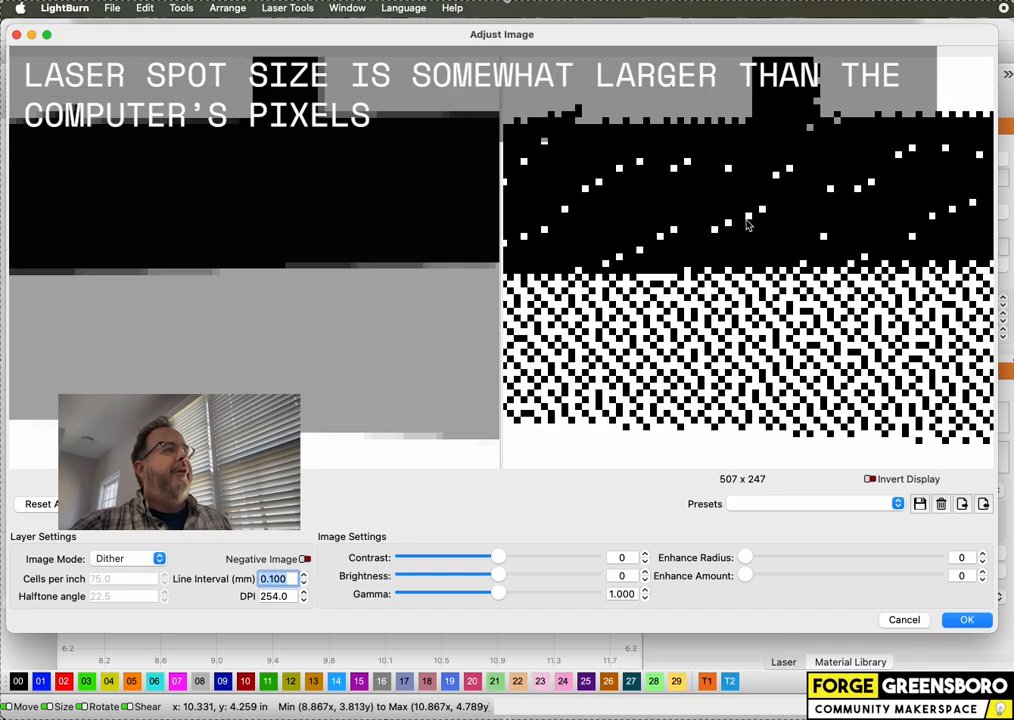
scroll(768, 241, down, 5)
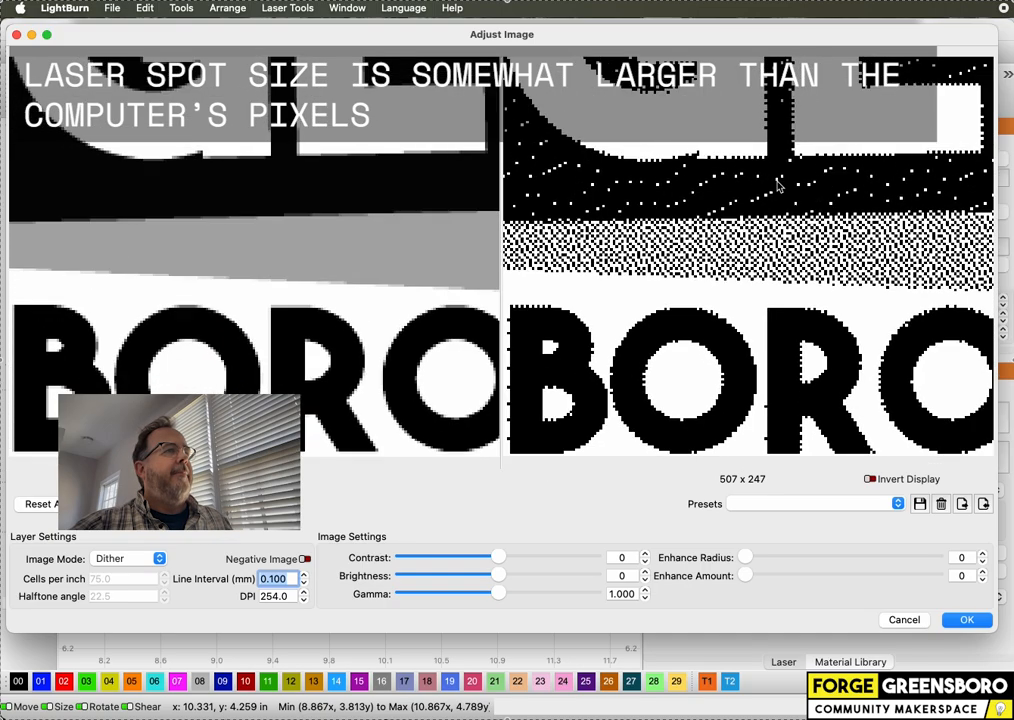
scroll(788, 338, down, 3)
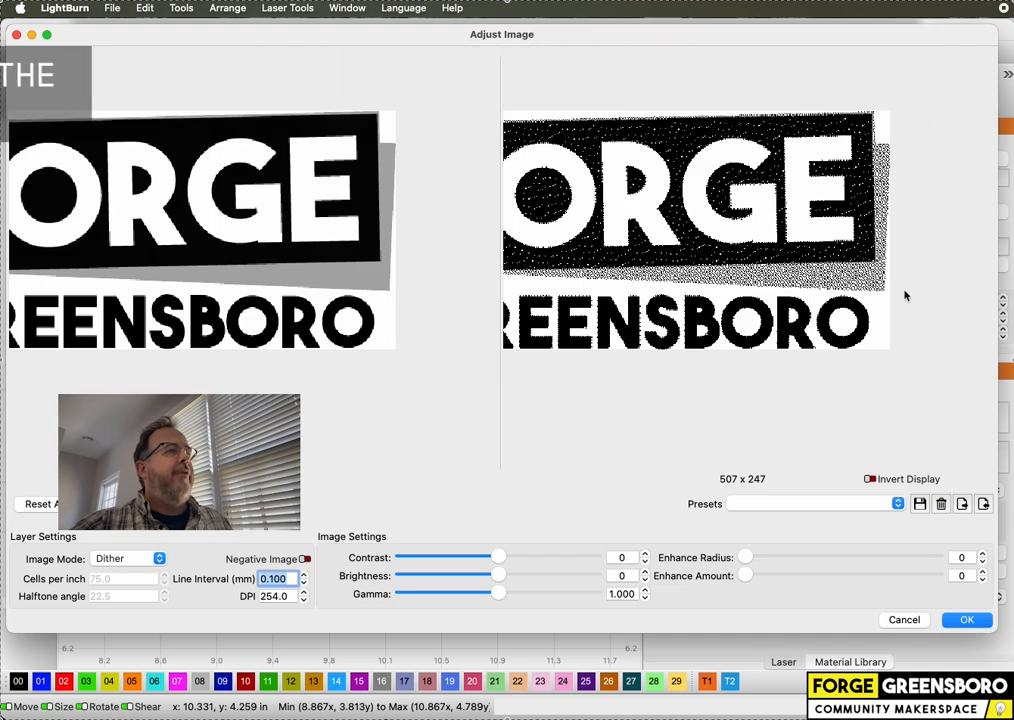
drag(654, 279, 760, 277)
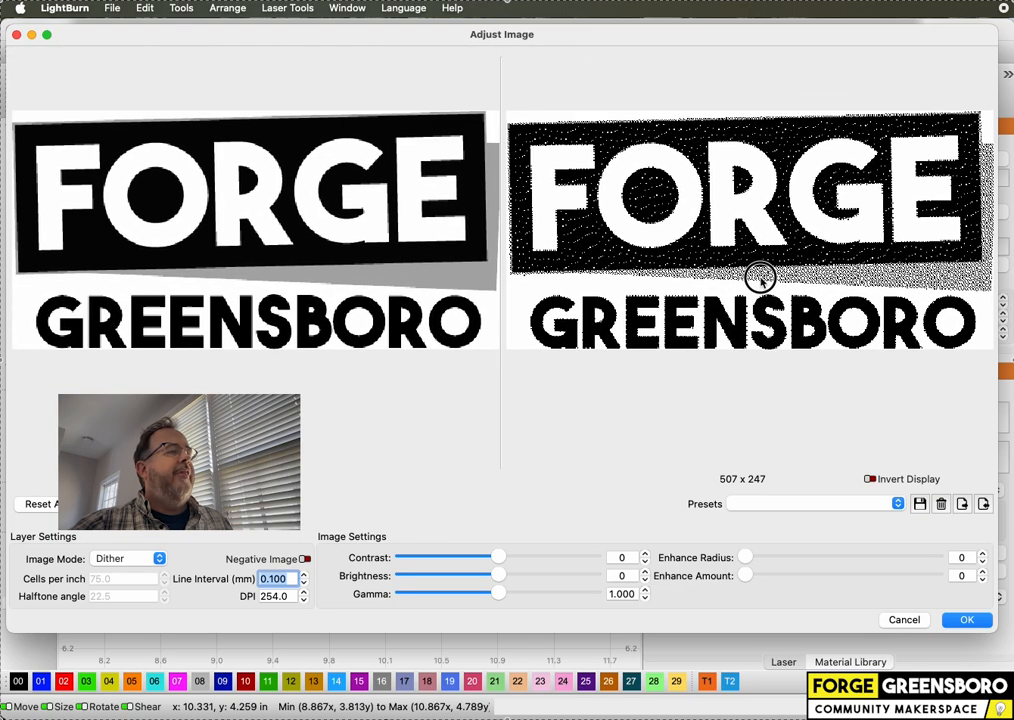
click(973, 623)
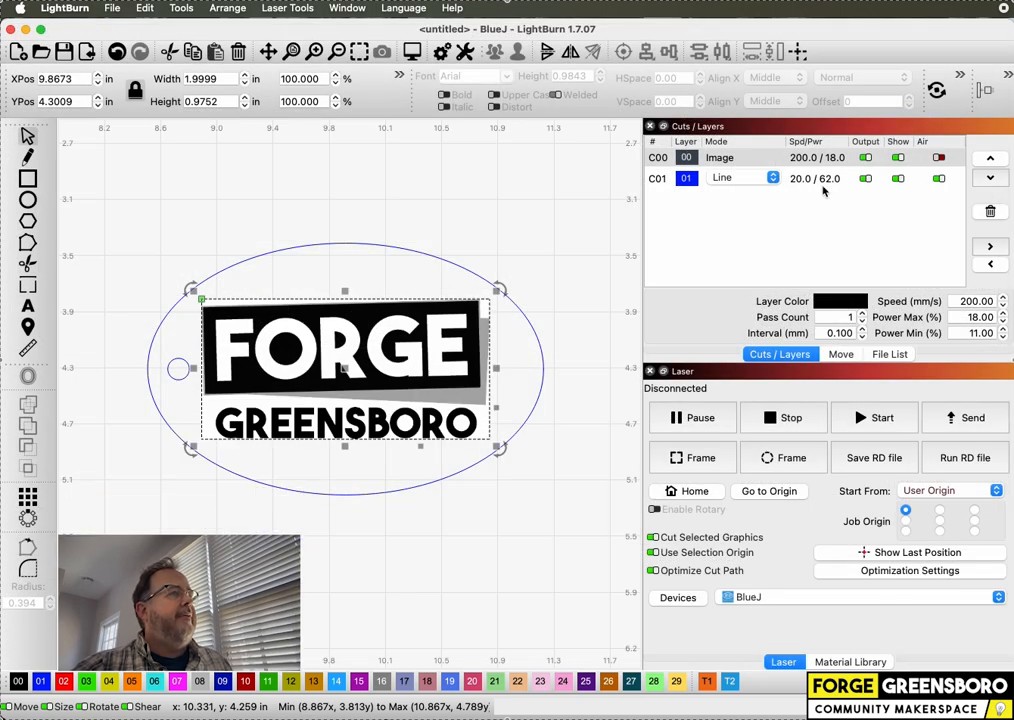
Open the cut settings of the blue Line layer and examine its speed and maximum power
double_click(802, 180)
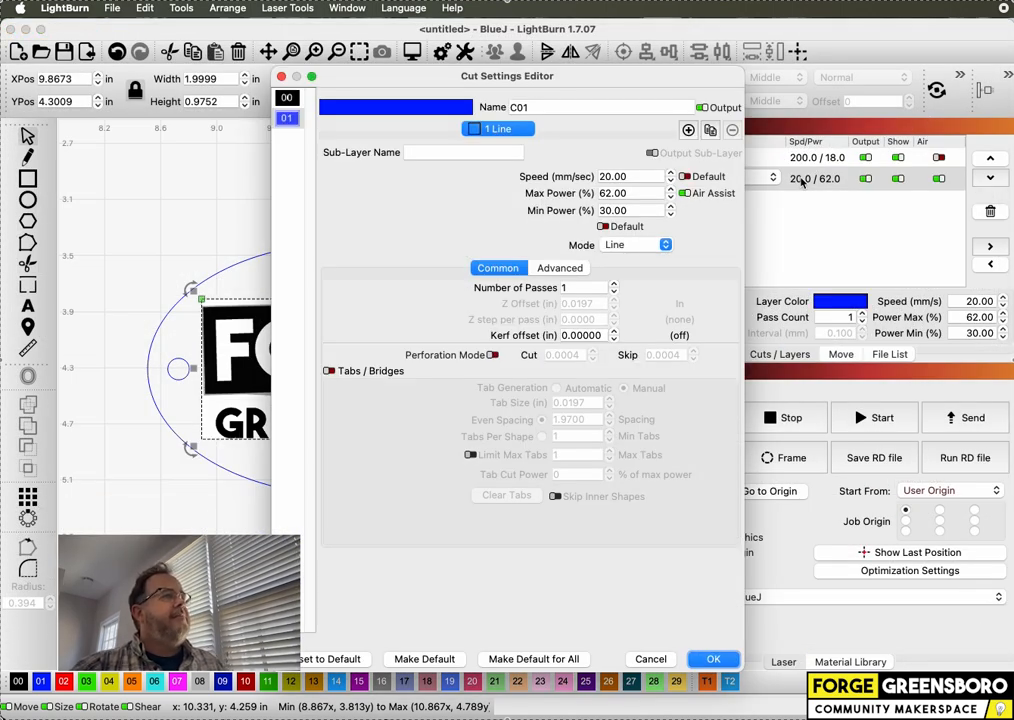
drag(677, 82, 677, 56)
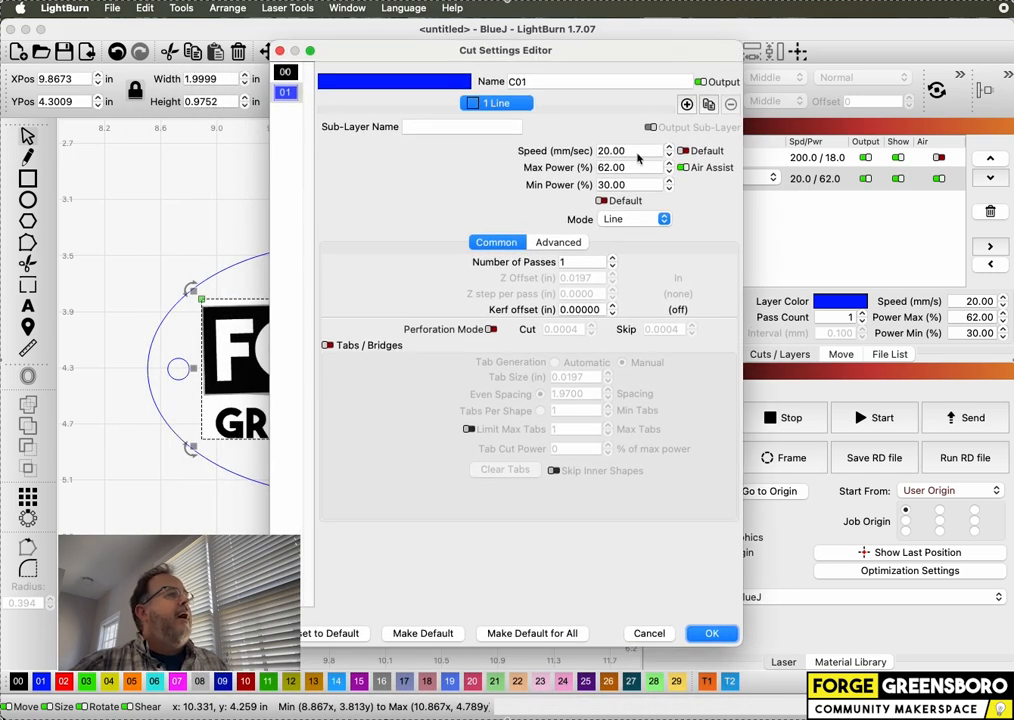
click(640, 151)
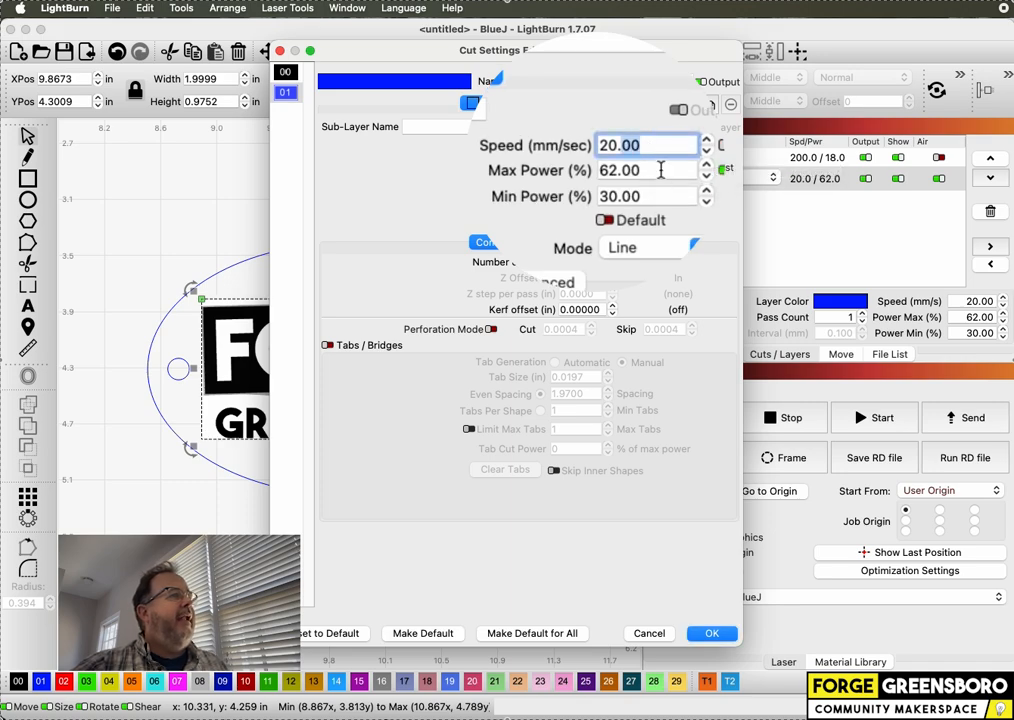
click(660, 170)
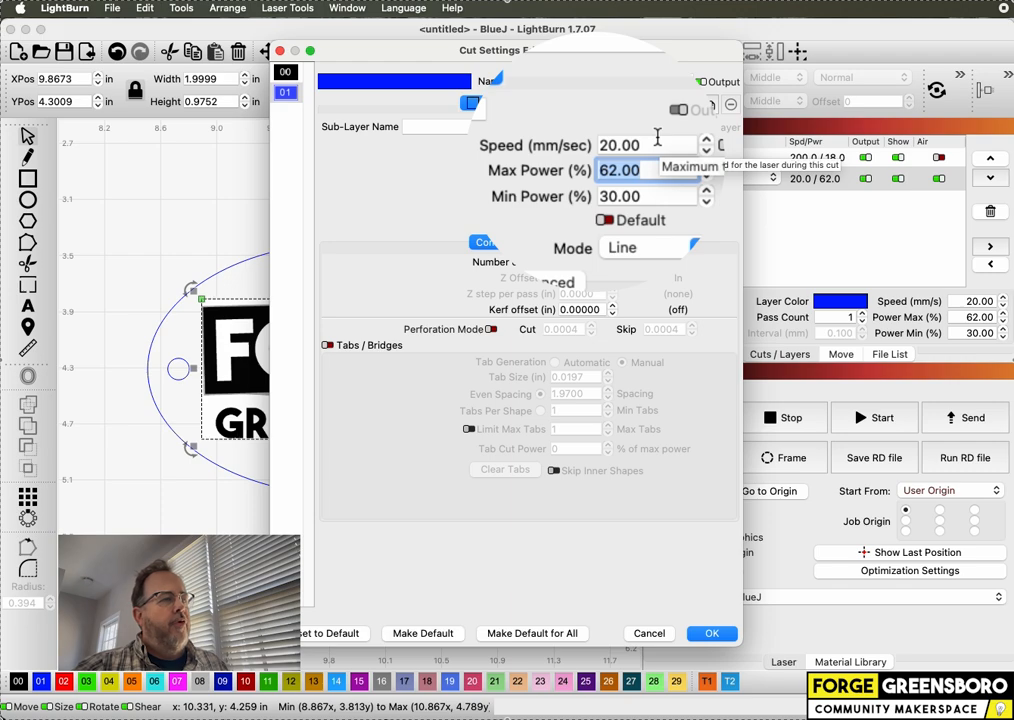
click(650, 145)
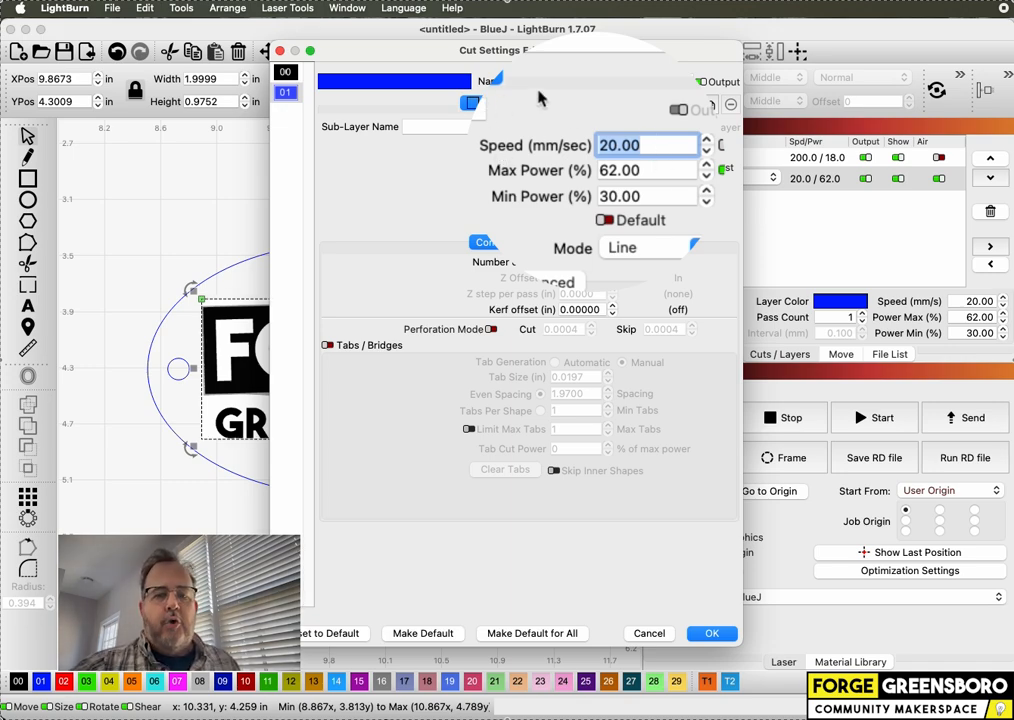
click(652, 170)
drag(652, 170, 581, 170)
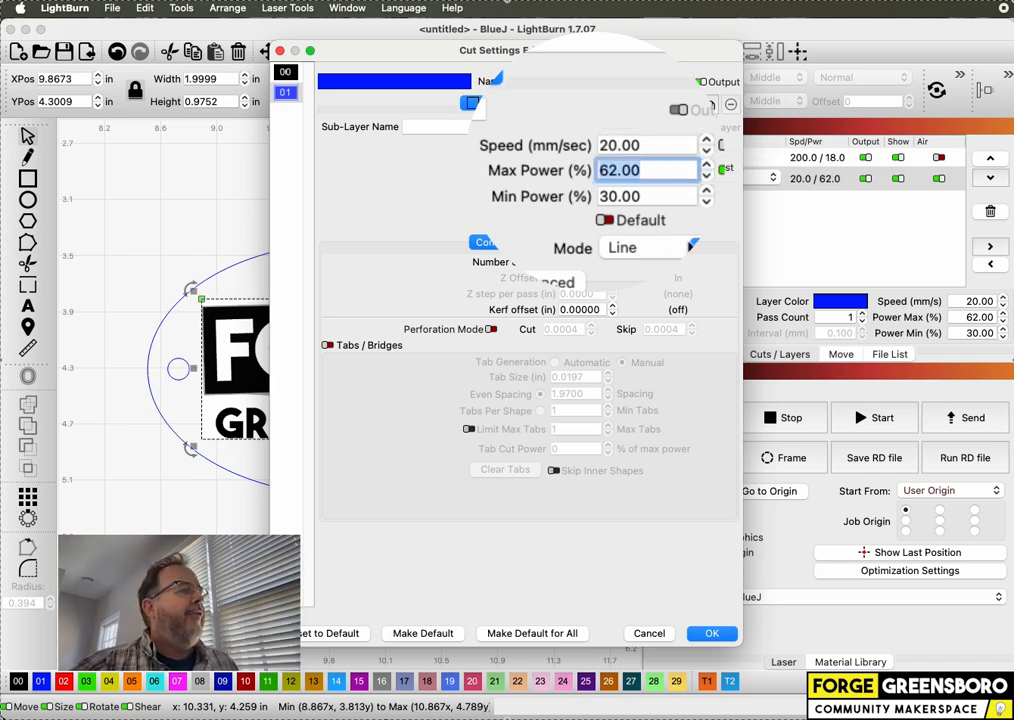
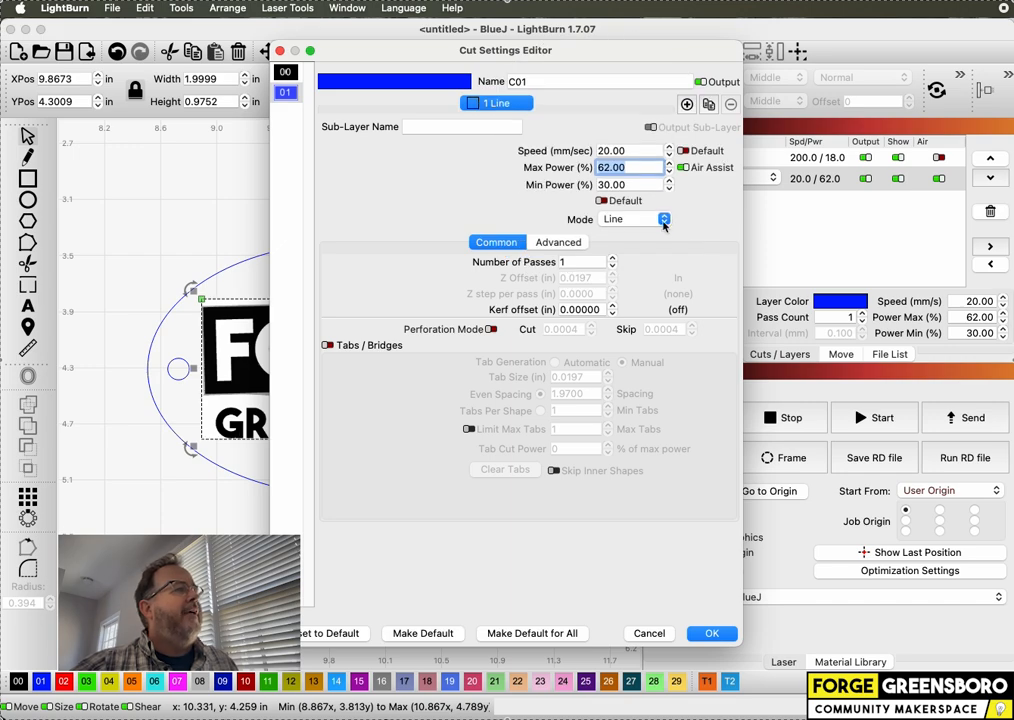
Review the mode options for the blue layer, keep Line, and accept the cut settings
click(663, 219)
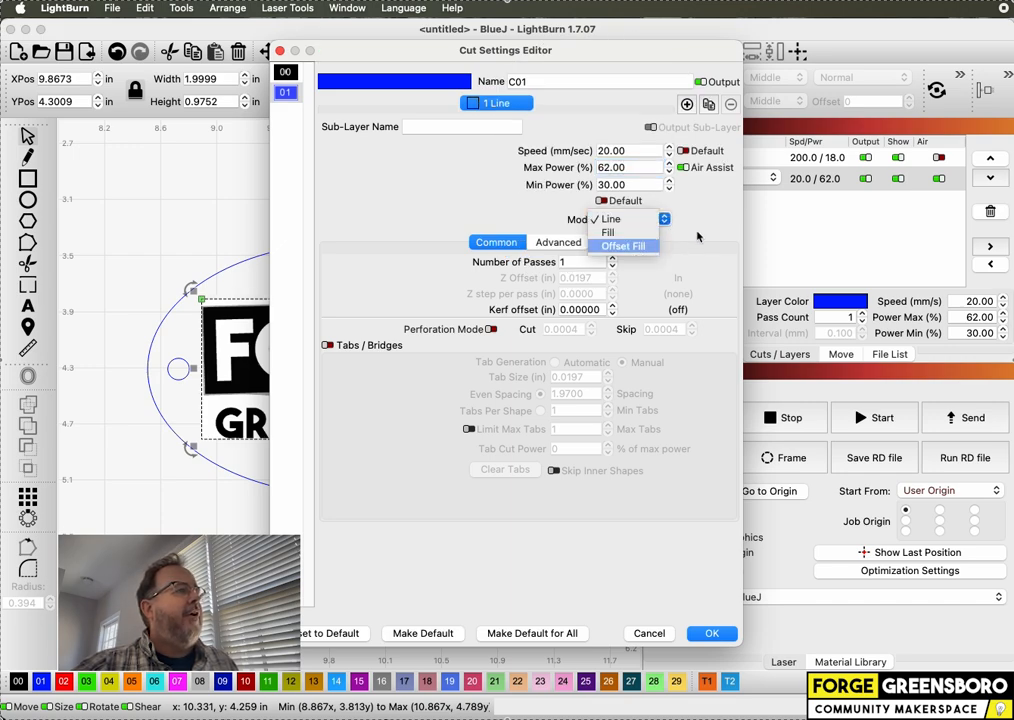
click(685, 219)
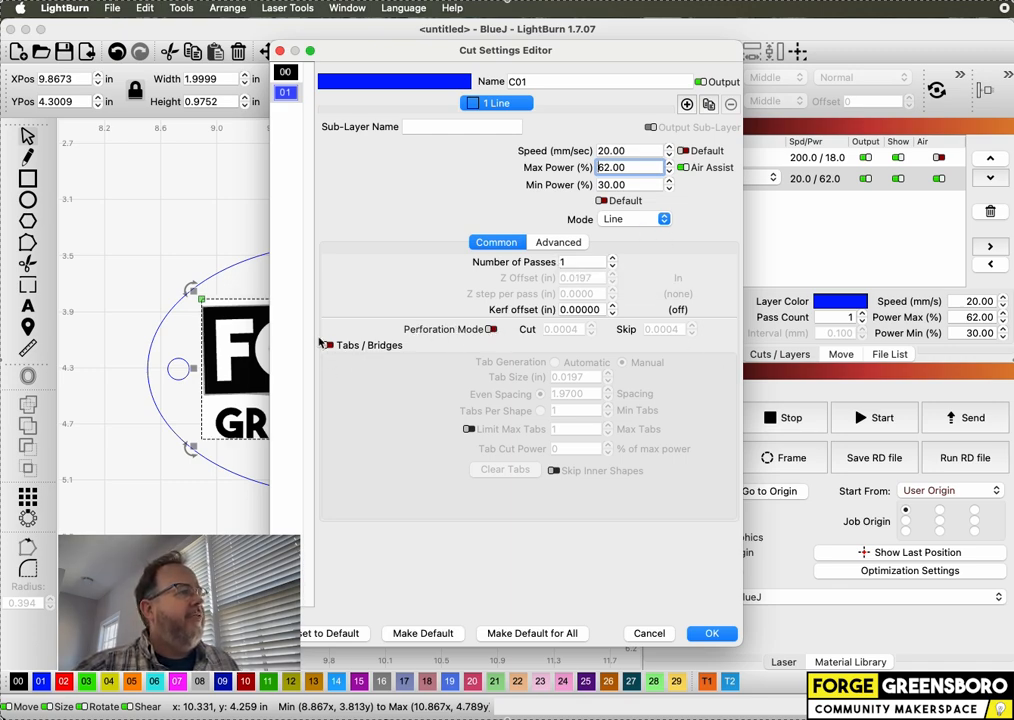
click(712, 634)
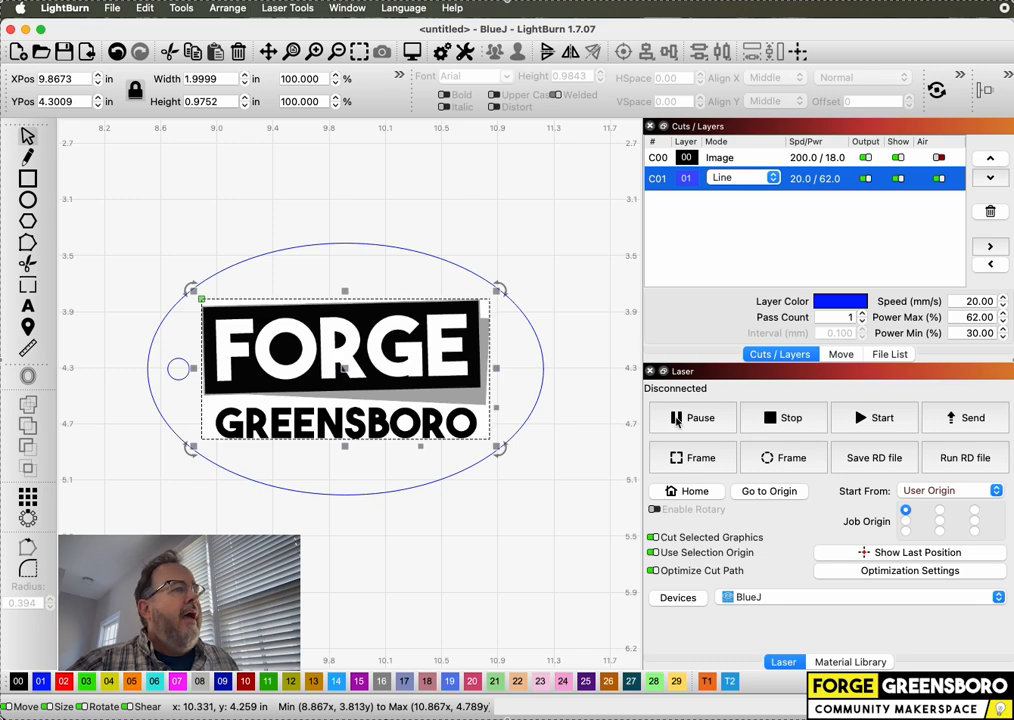
Select the ellipse, hole and logo together and set the job origin to the centre of the selection
drag(535, 221, 134, 530)
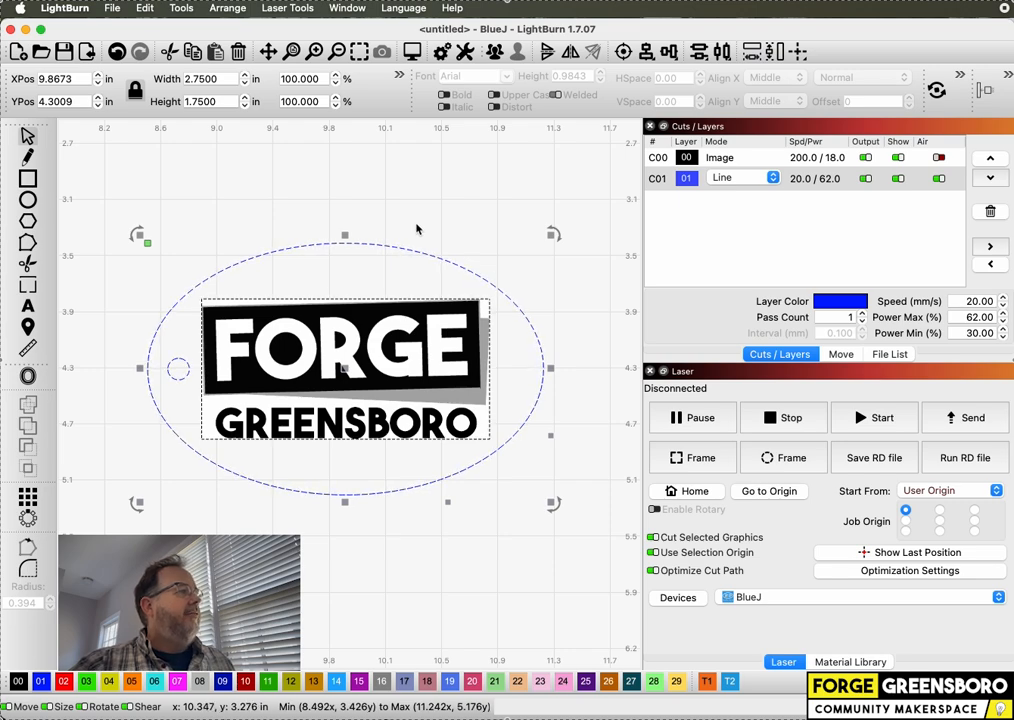
click(973, 510)
click(940, 521)
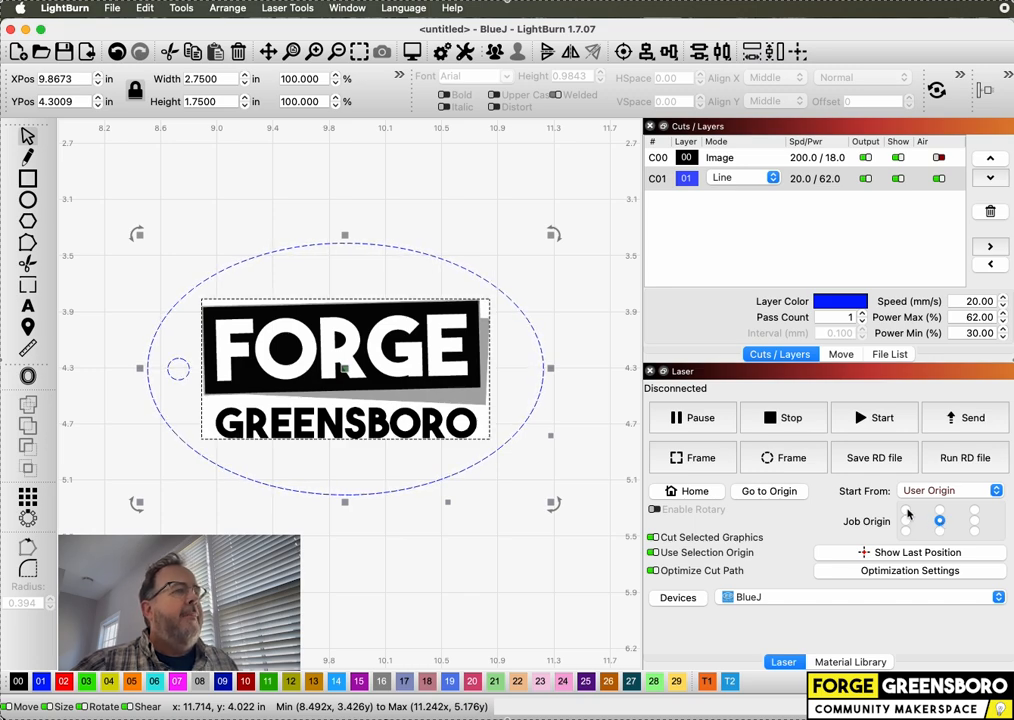
Set the job origin to the upper-left corner of the selection and open the preview of the laser job
click(906, 511)
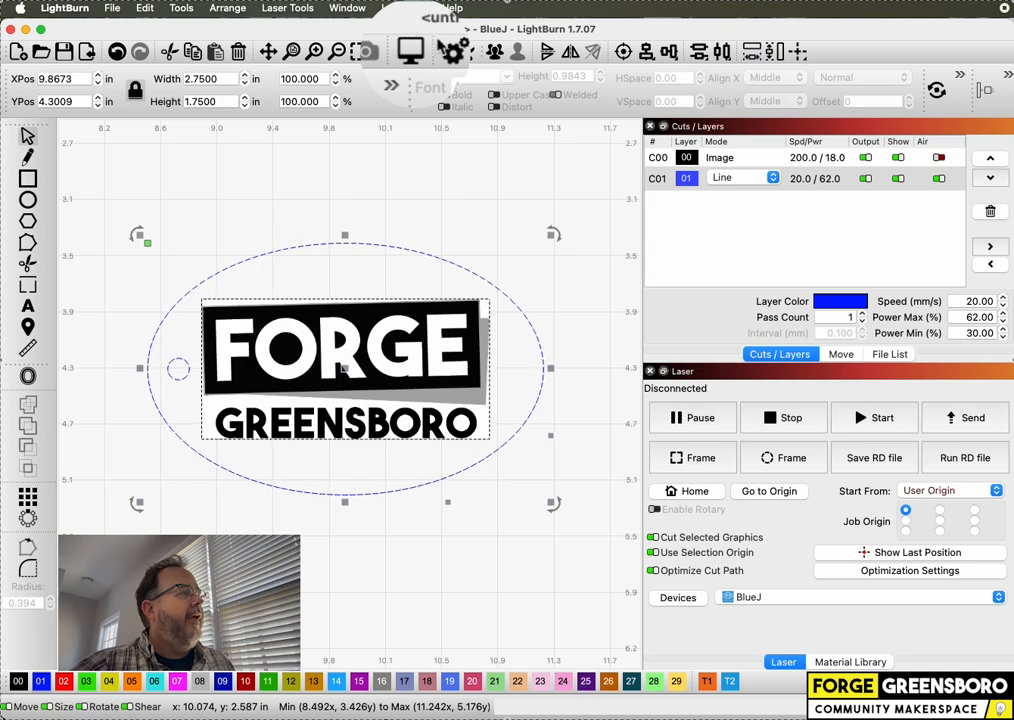
click(410, 51)
drag(674, 140, 431, 158)
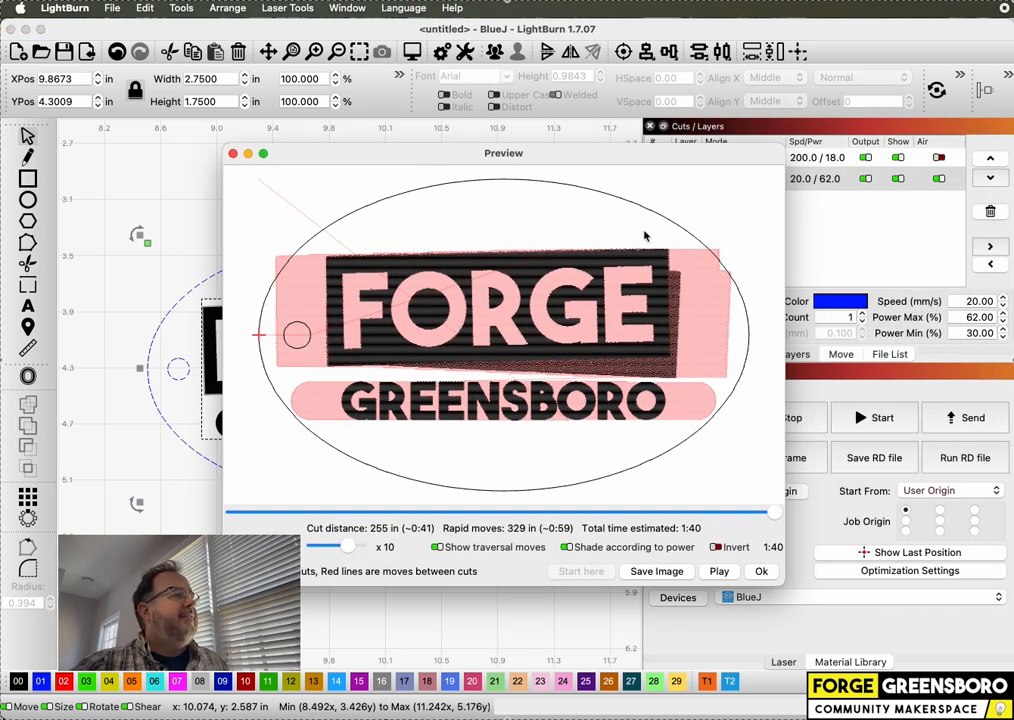
Compare the preview with traversal moves hidden and shown, leaving them shown
click(437, 547)
click(437, 547)
click(437, 547)
click(437, 547)
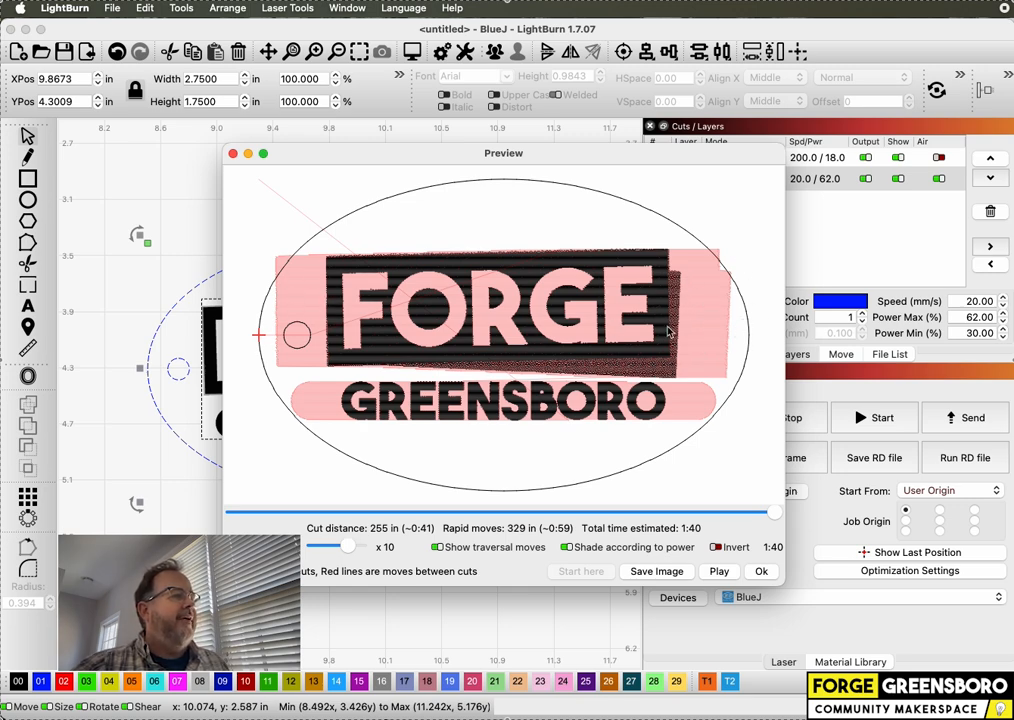
Examine the engraving lines in the logo's grey shadow up close in the preview, and bring the whole tag back into view
scroll(668, 362, up, 5)
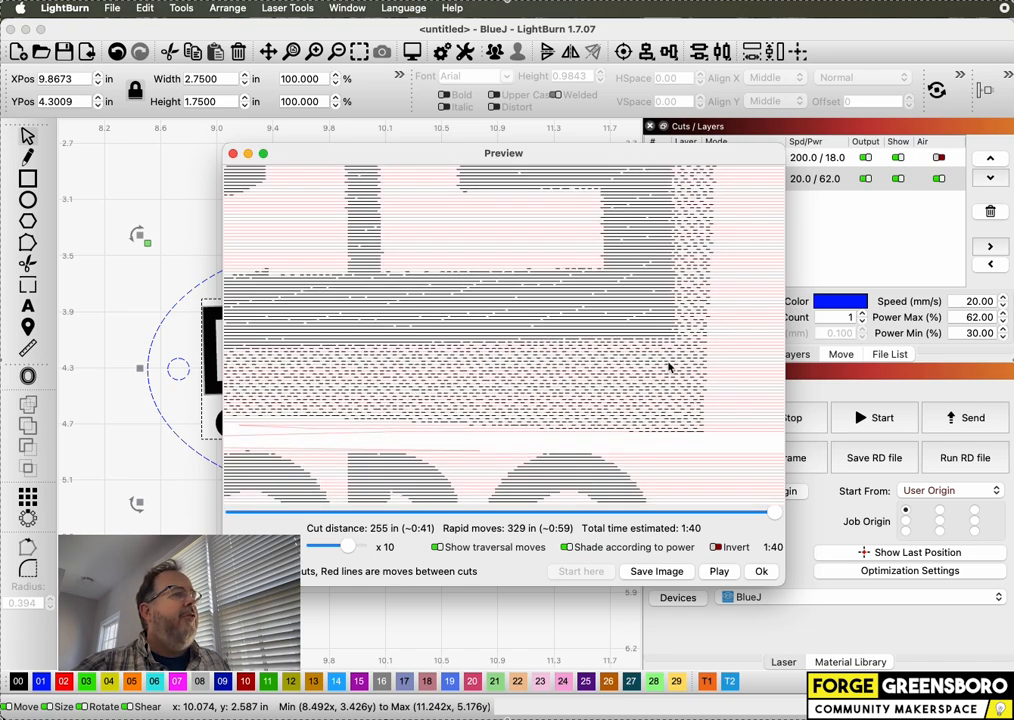
scroll(665, 365, up, 2)
scroll(659, 352, up, 3)
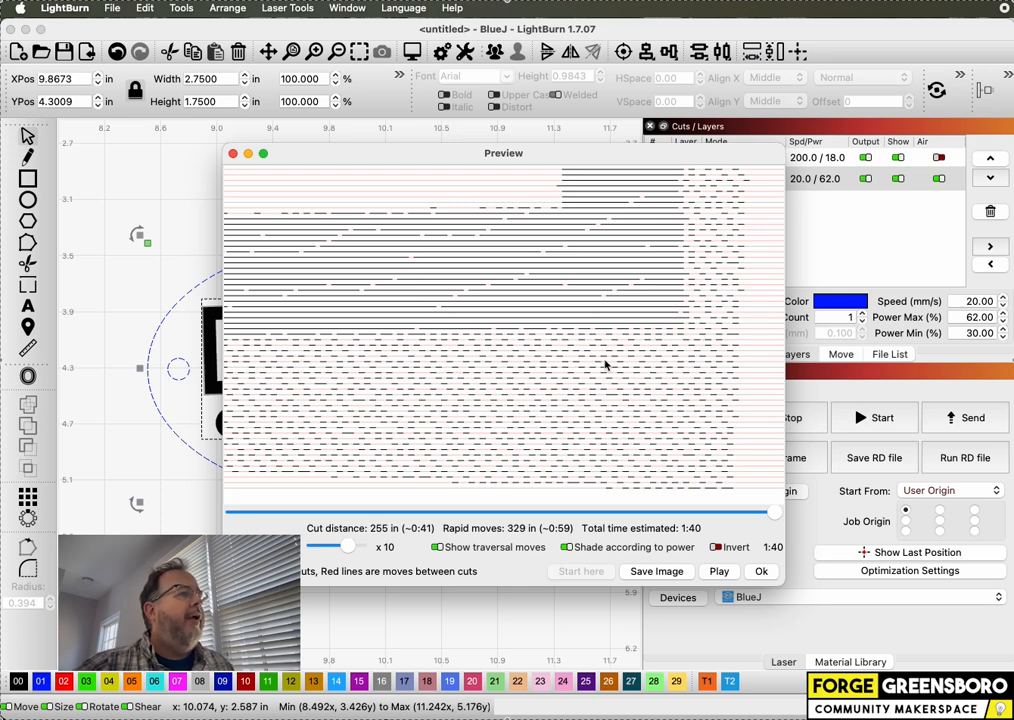
scroll(672, 360, up, 4)
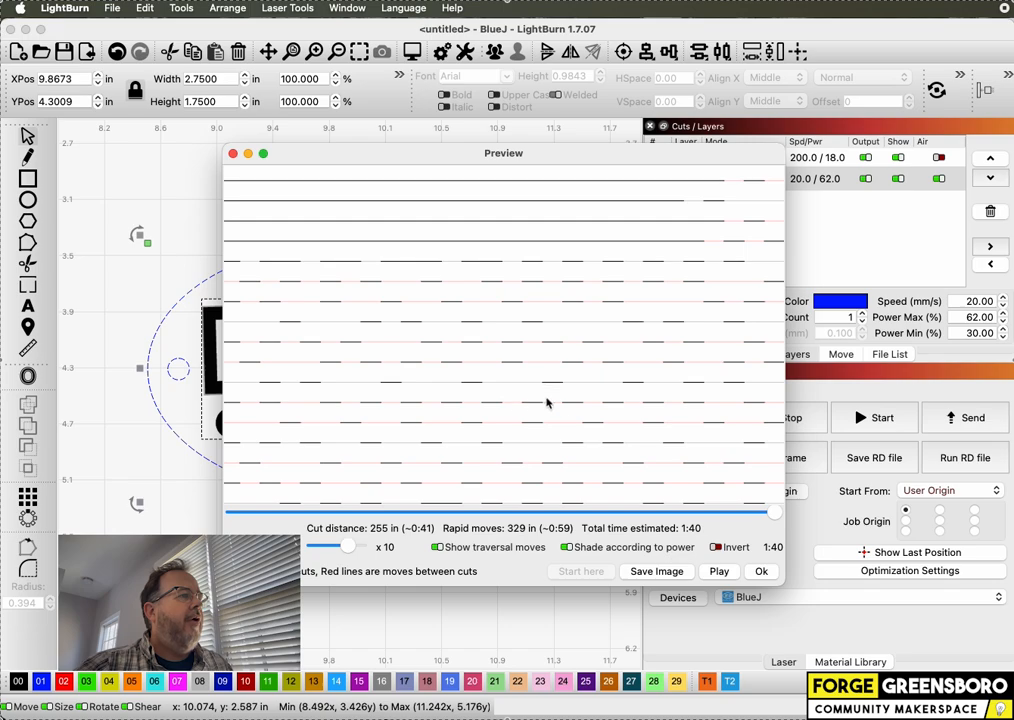
scroll(662, 360, down, 5)
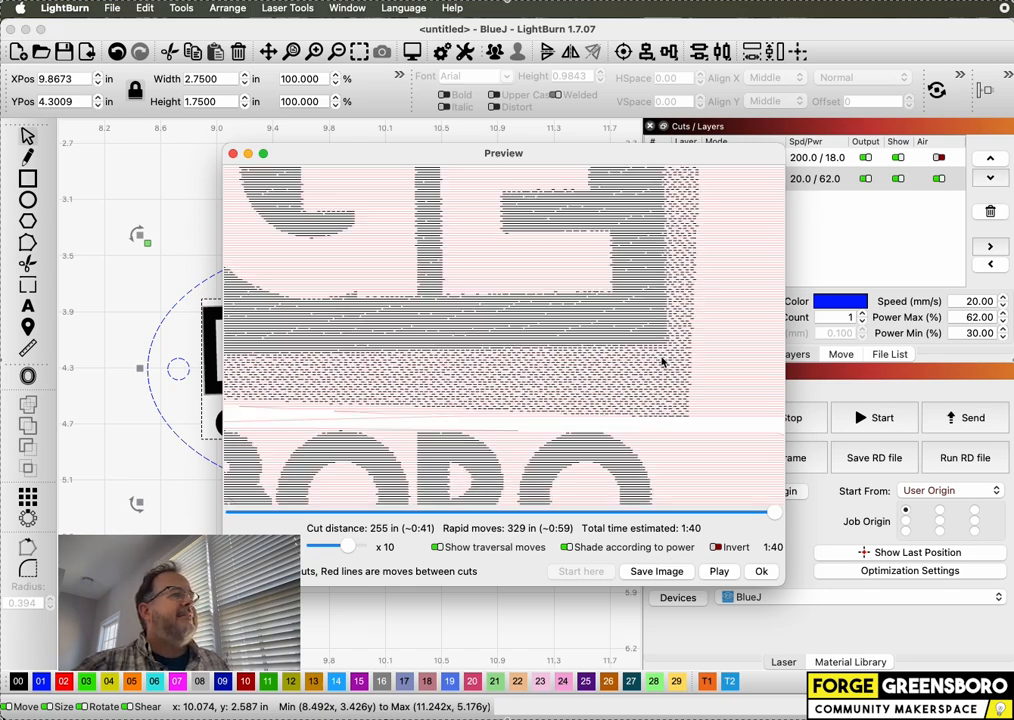
scroll(662, 362, down, 5)
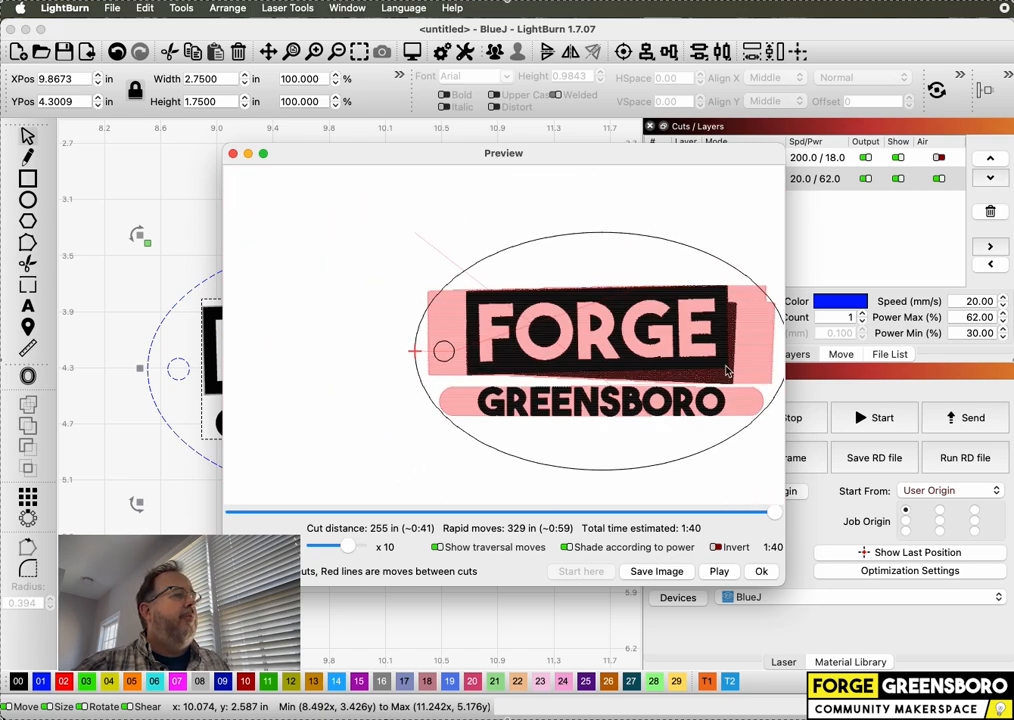
drag(645, 358, 544, 326)
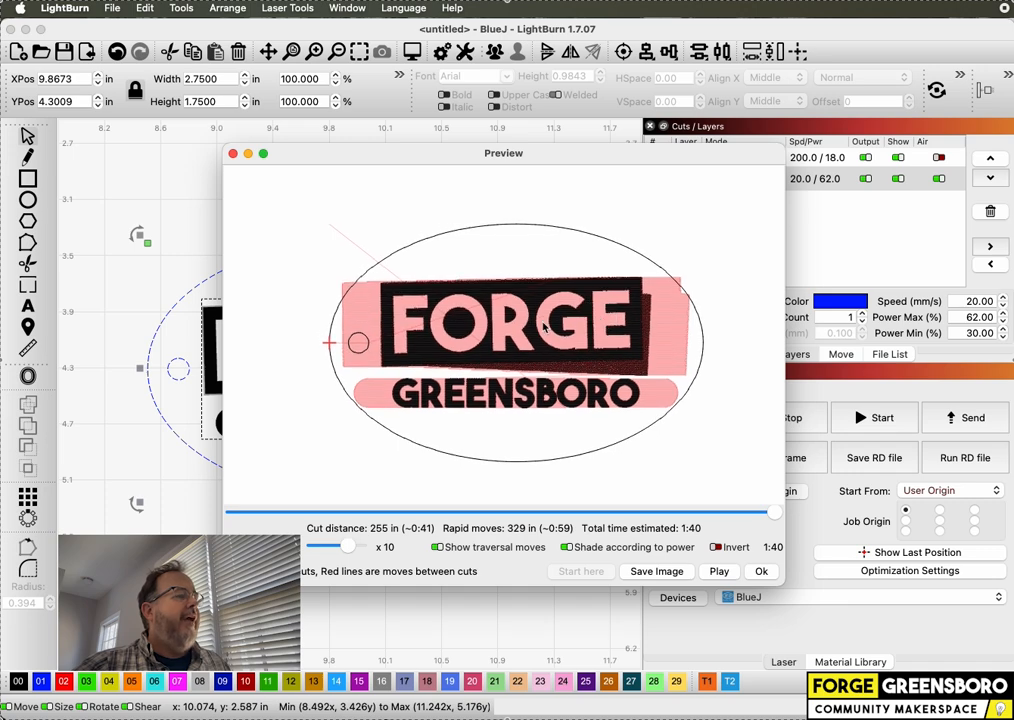
scroll(535, 328, up, 2)
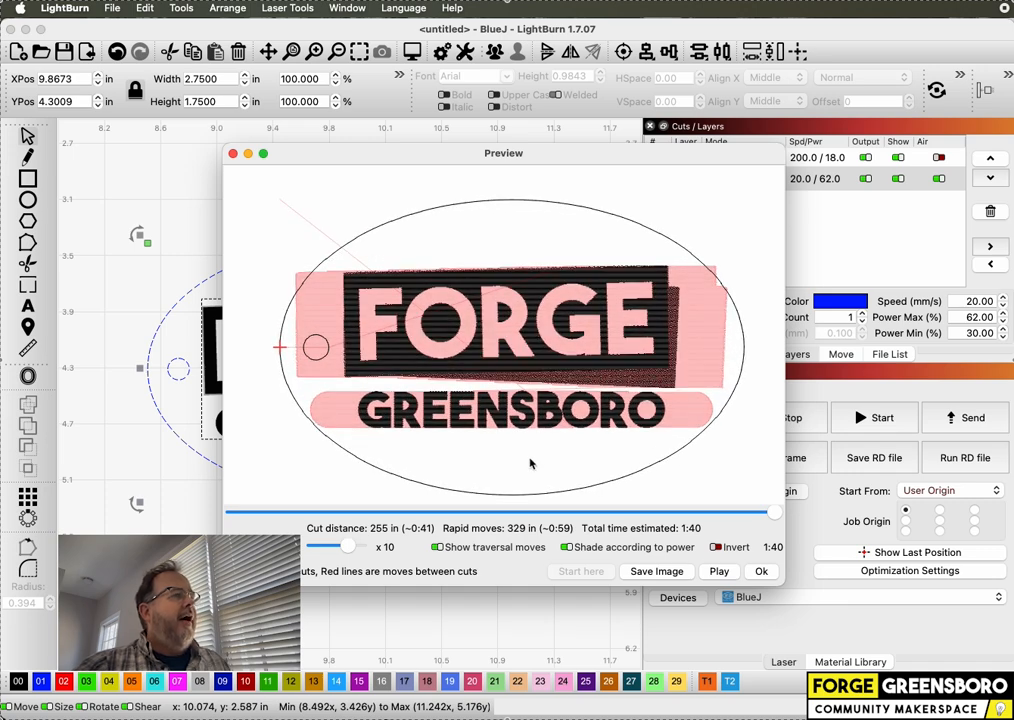
scroll(505, 486, up, 1)
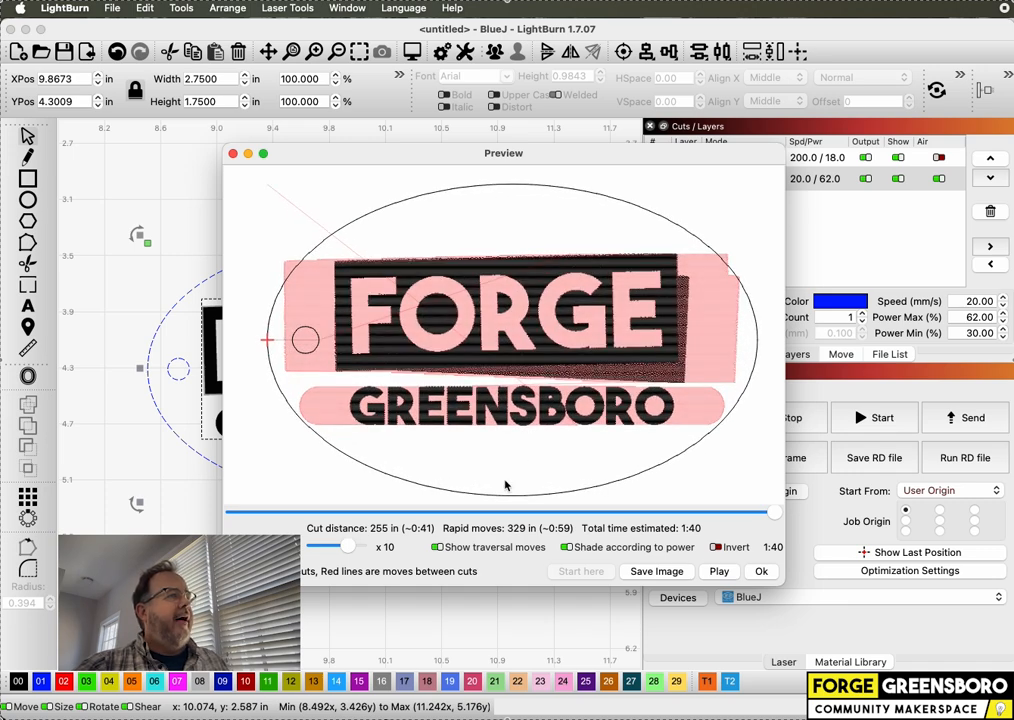
scroll(505, 486, up, 1)
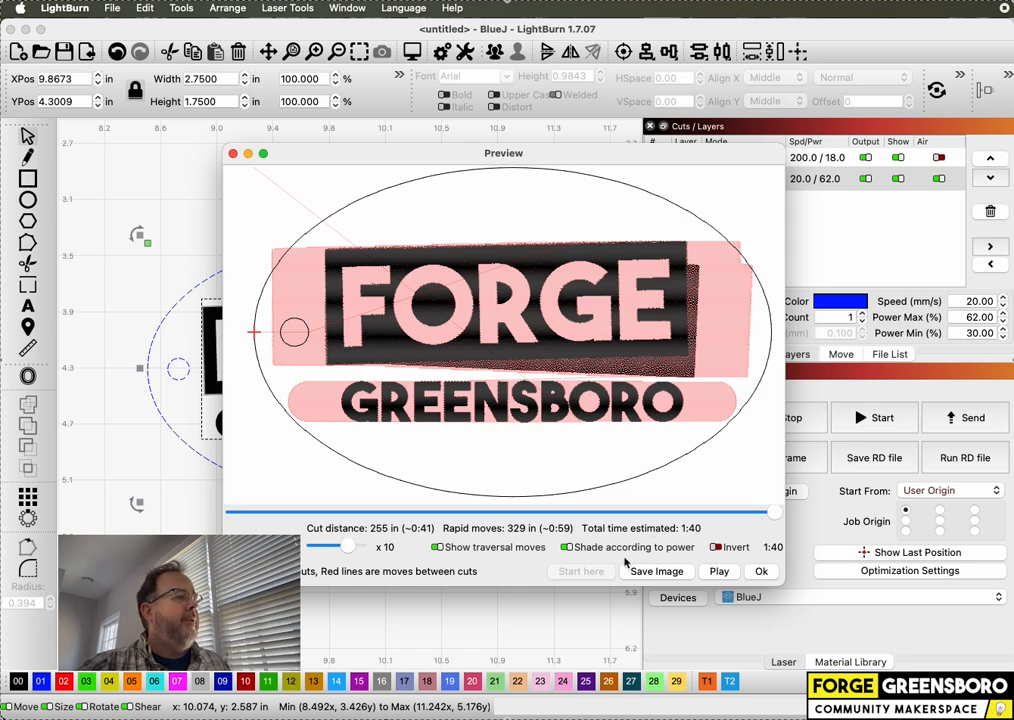
Compare the preview with Invert on and off, play back the laser job simulation, and close the preview
click(716, 547)
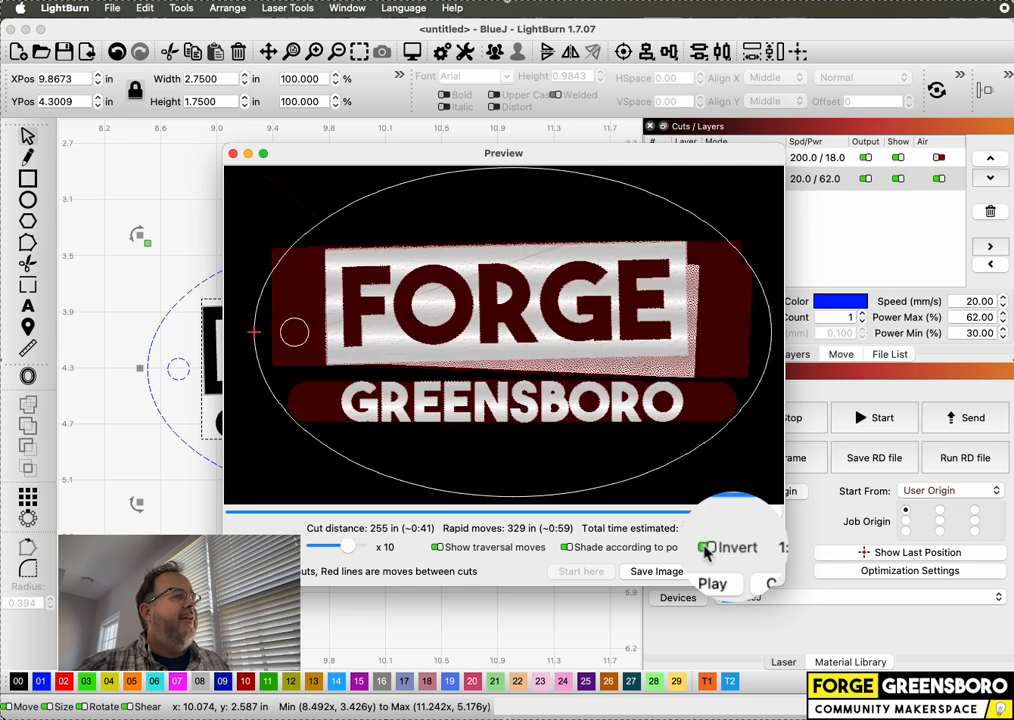
click(706, 548)
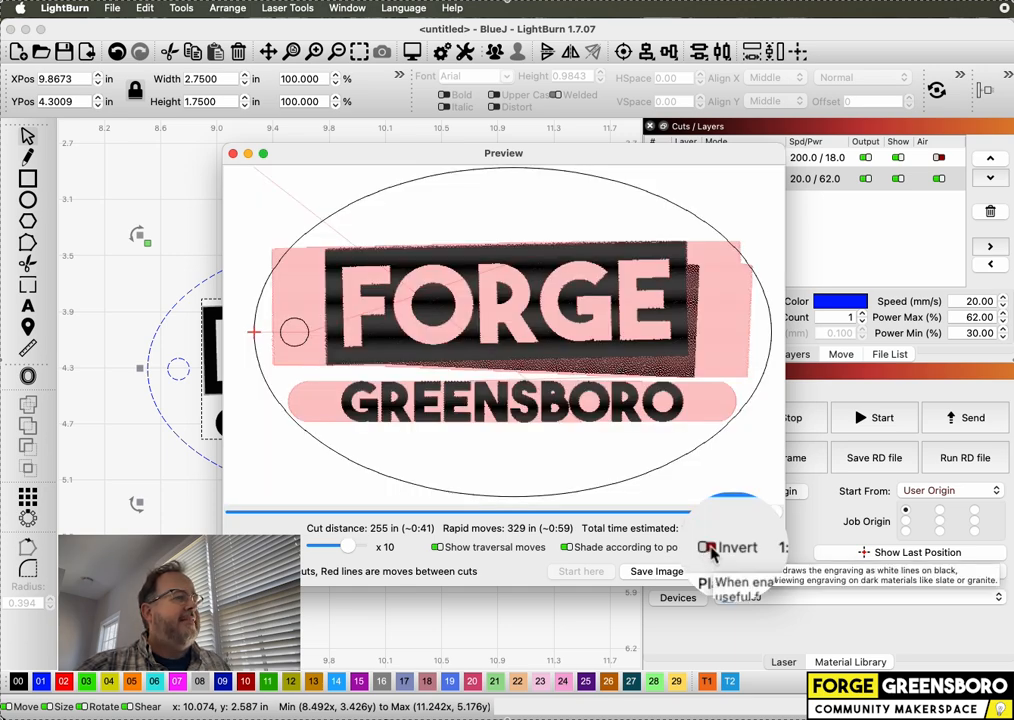
click(708, 548)
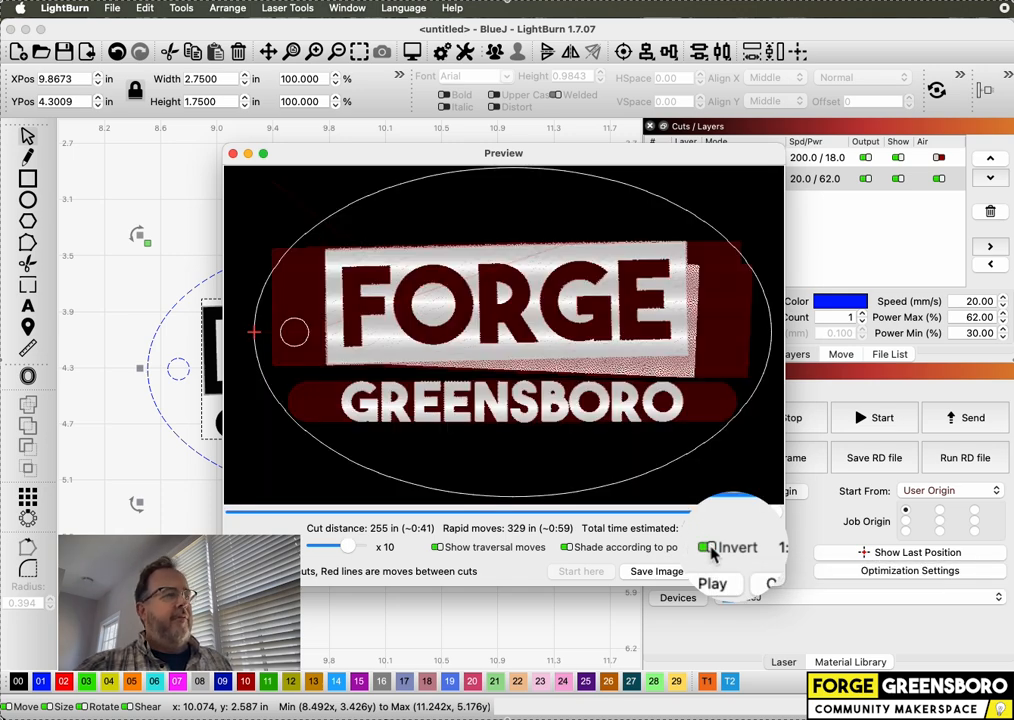
click(714, 548)
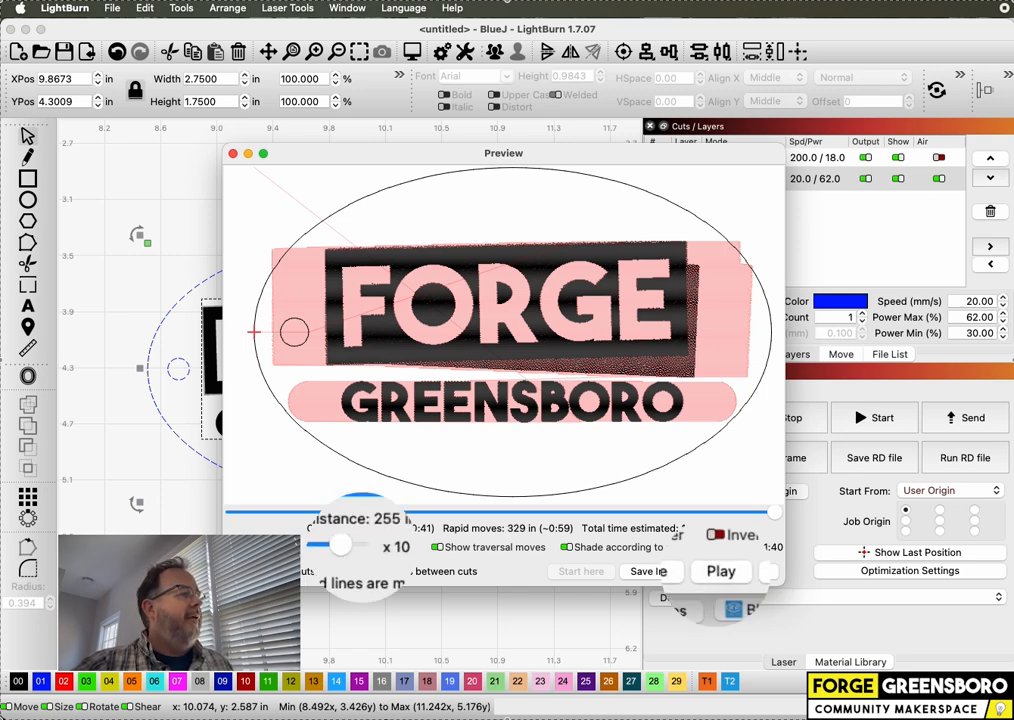
click(722, 571)
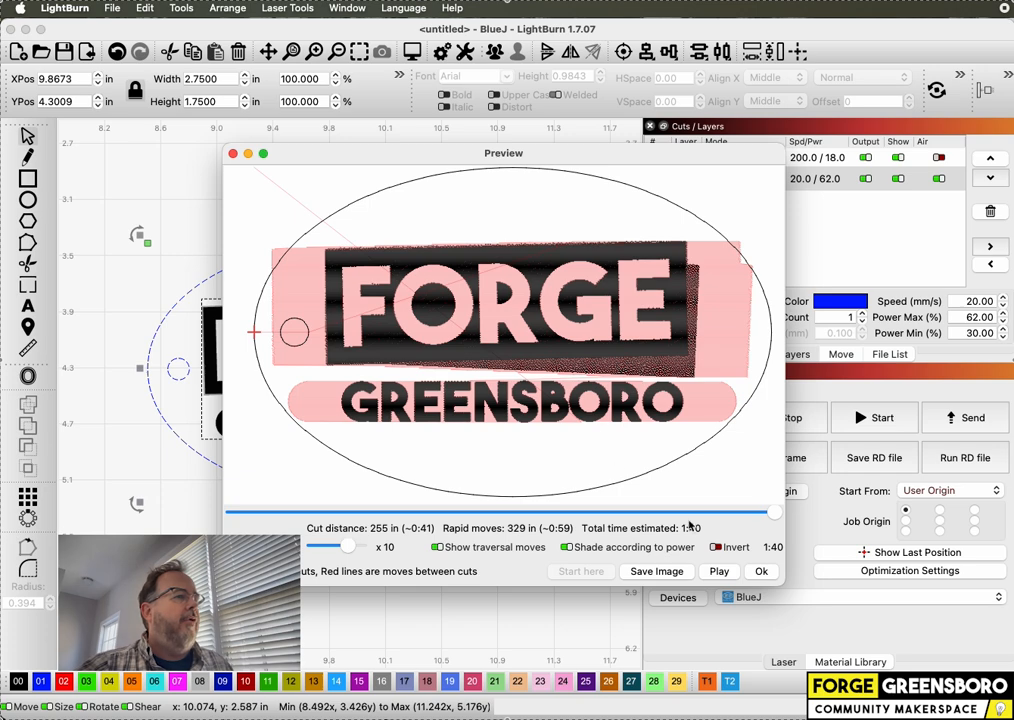
click(760, 572)
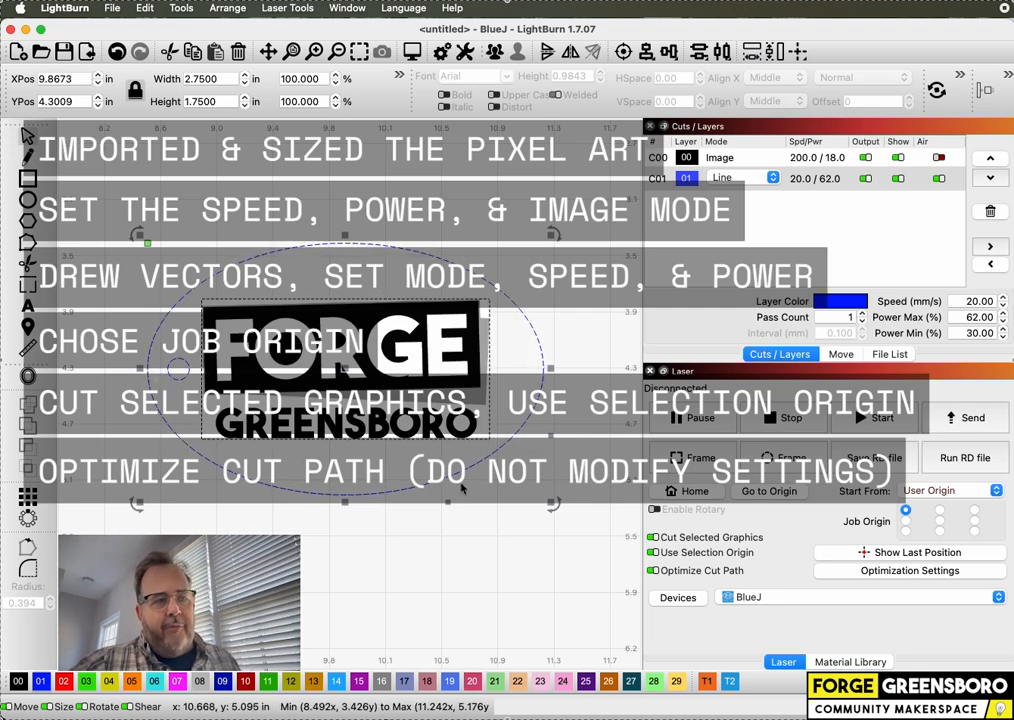
Try to send the job to the laser with nothing selected while Cut Selected Graphics is enabled
click(510, 560)
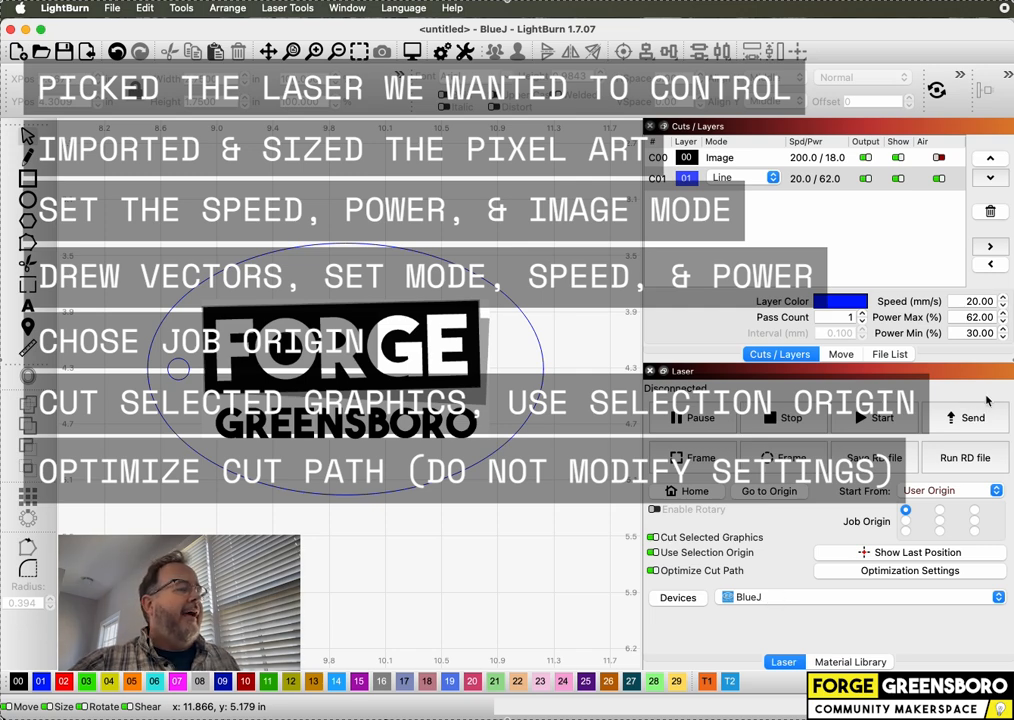
click(968, 420)
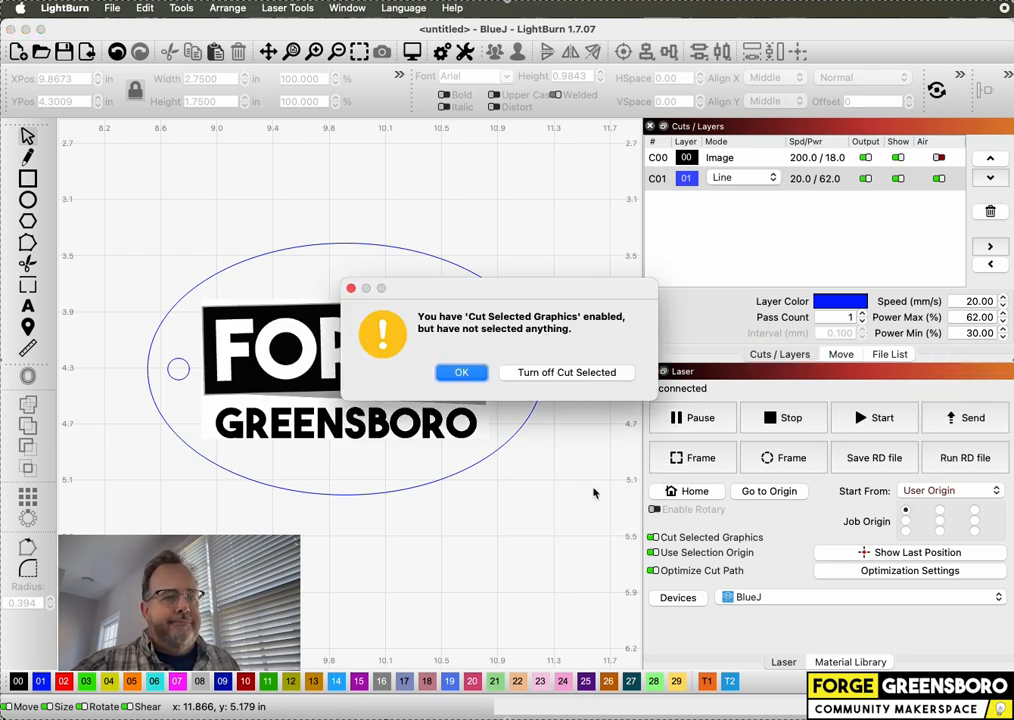
click(462, 373)
Select the ellipse, hole and logo together and try to send the job to the BlueJ laser
drag(545, 195, 180, 625)
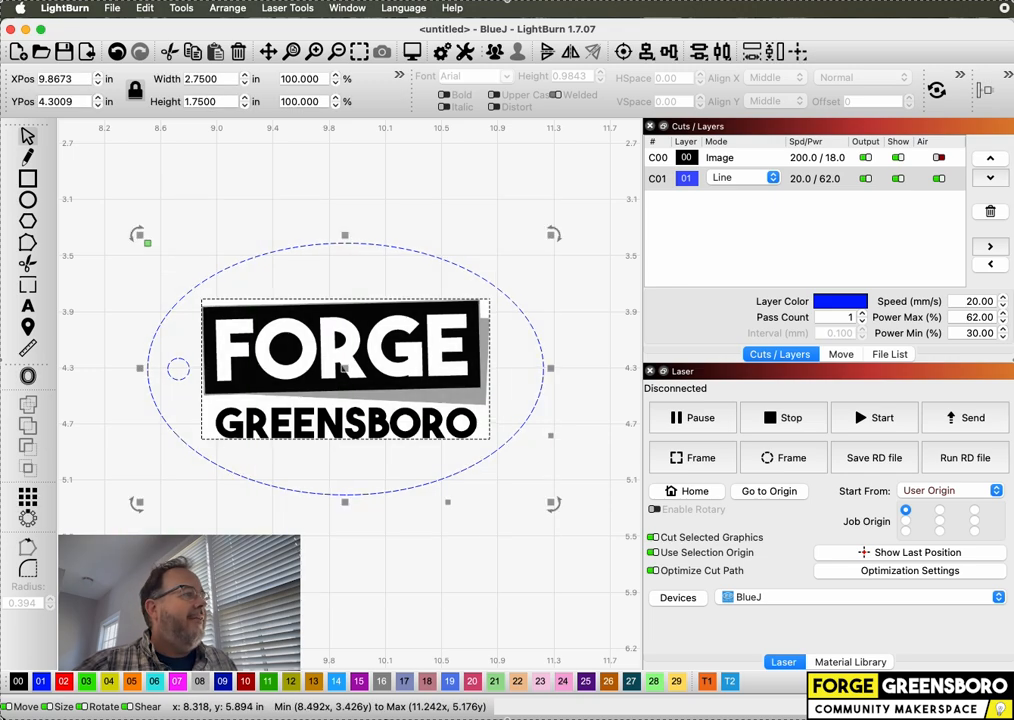
click(954, 425)
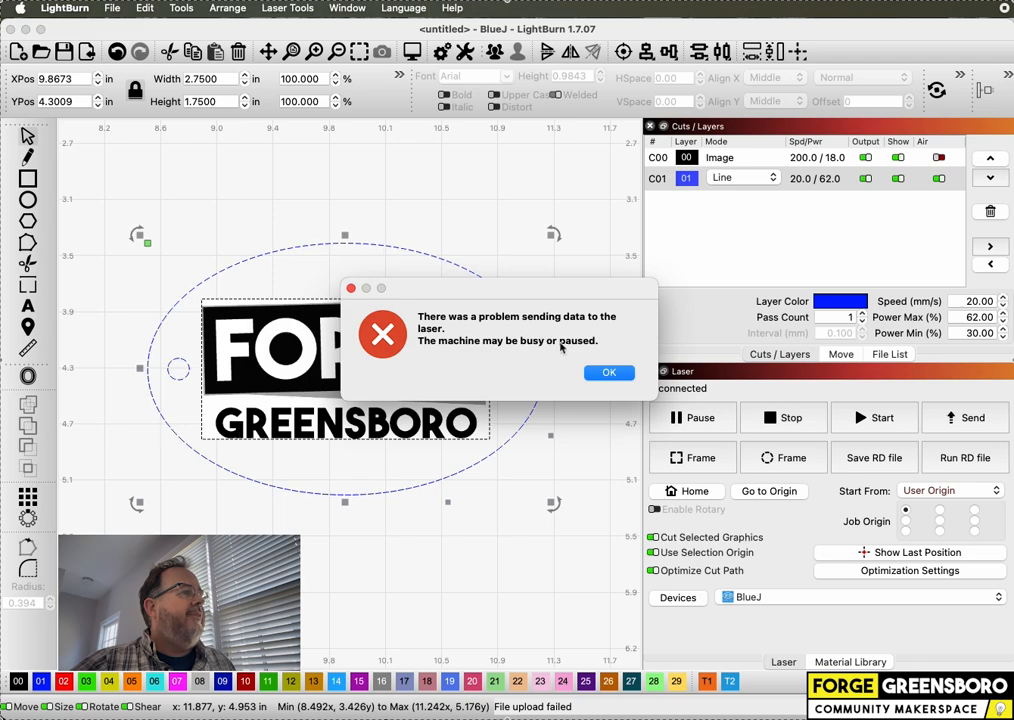
click(600, 374)
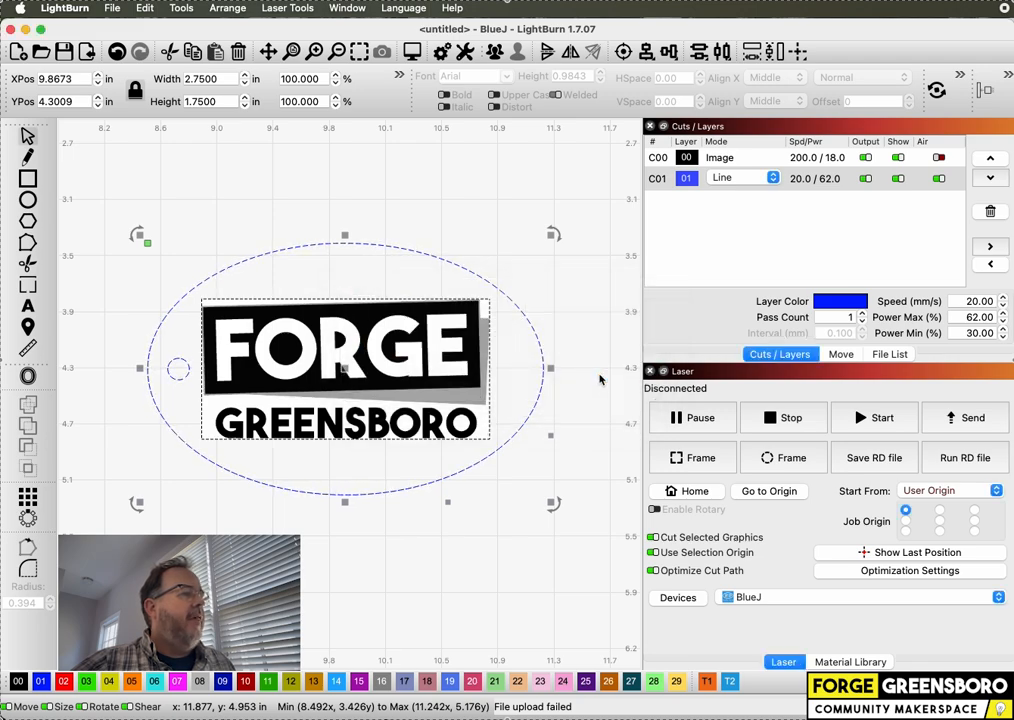